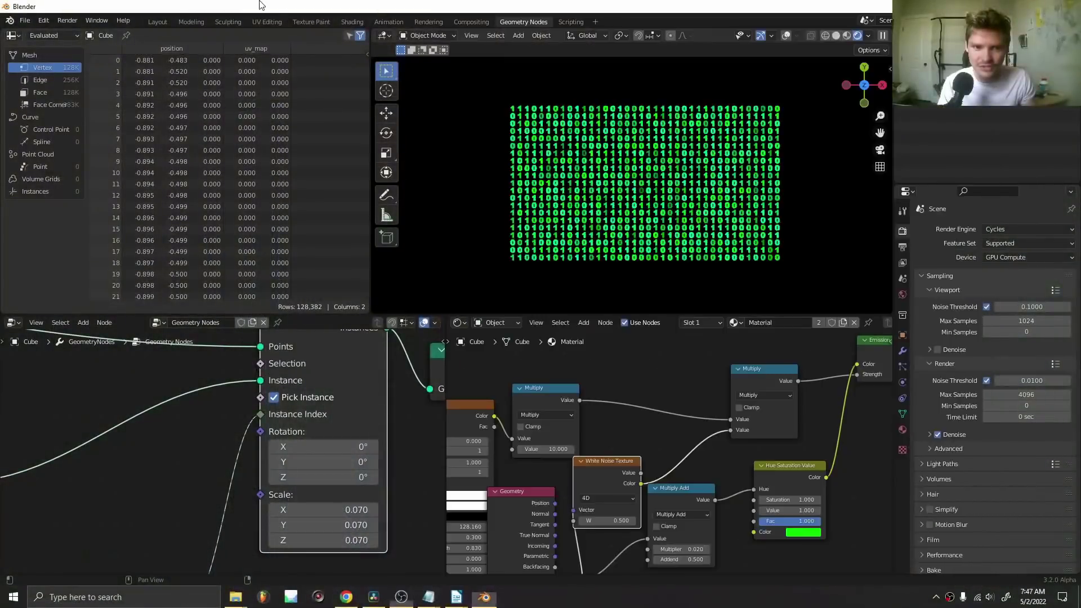
# - Preview the finished binary-digit animation, then close the file without saving the changes
pyautogui.press('space')
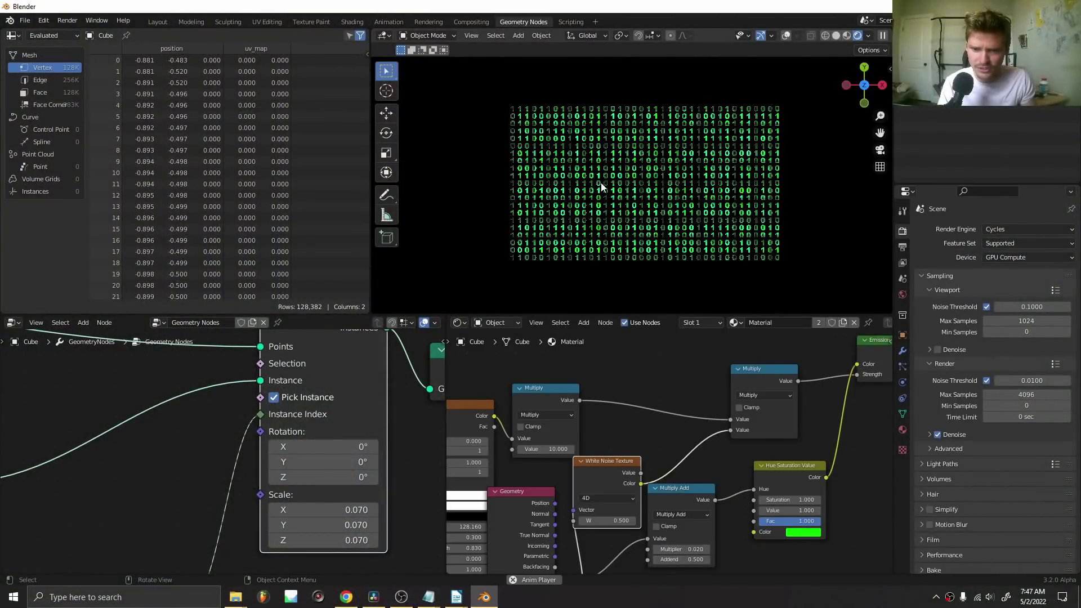
pyautogui.scroll(2, 601, 187)
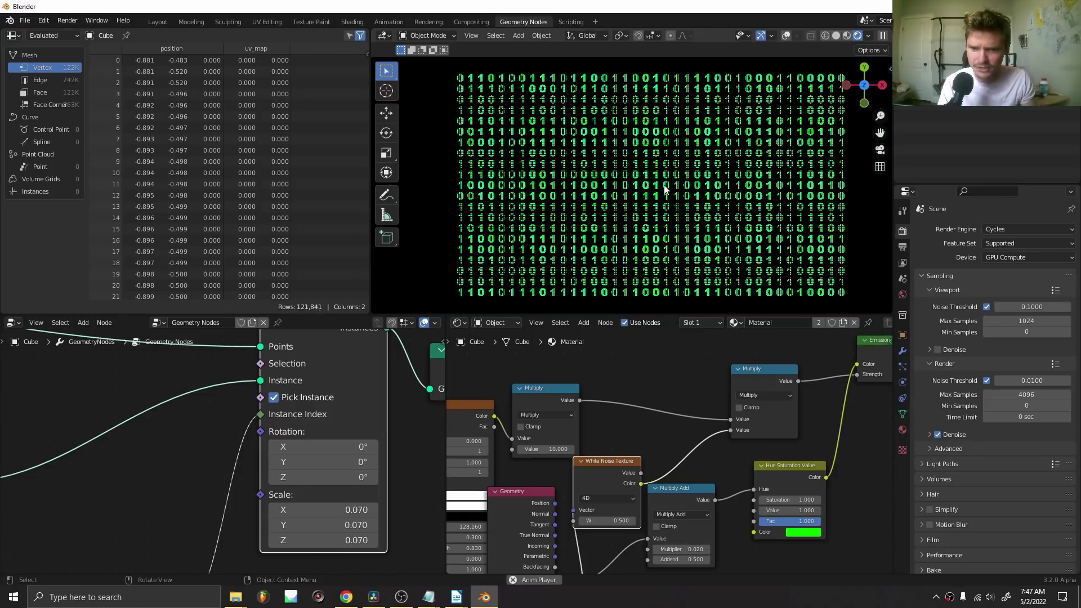
pyautogui.hotkey('ctrl', 'q')
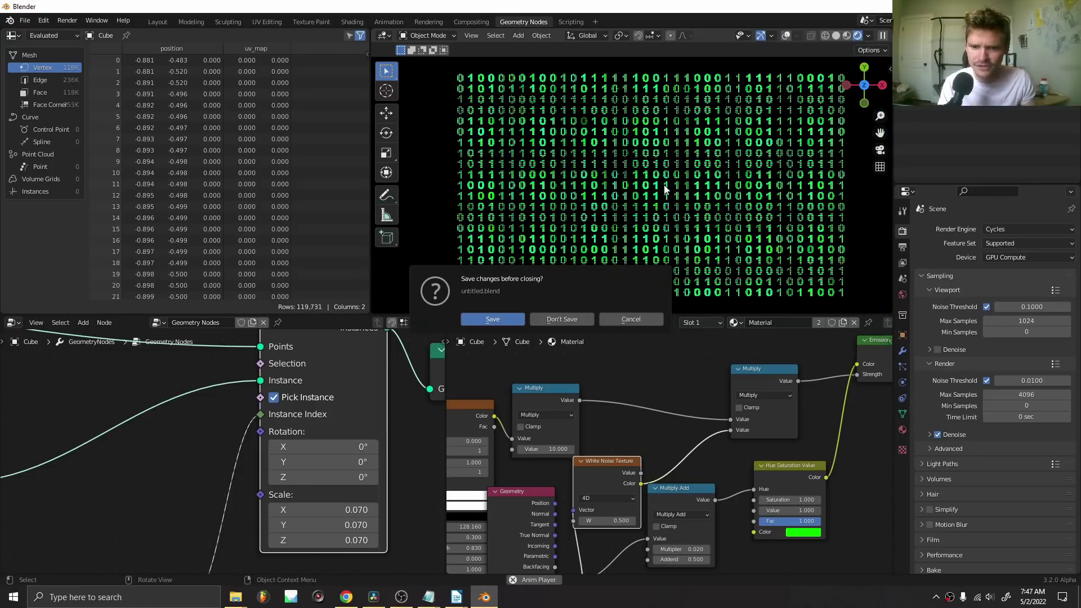
pyautogui.click(553, 319)
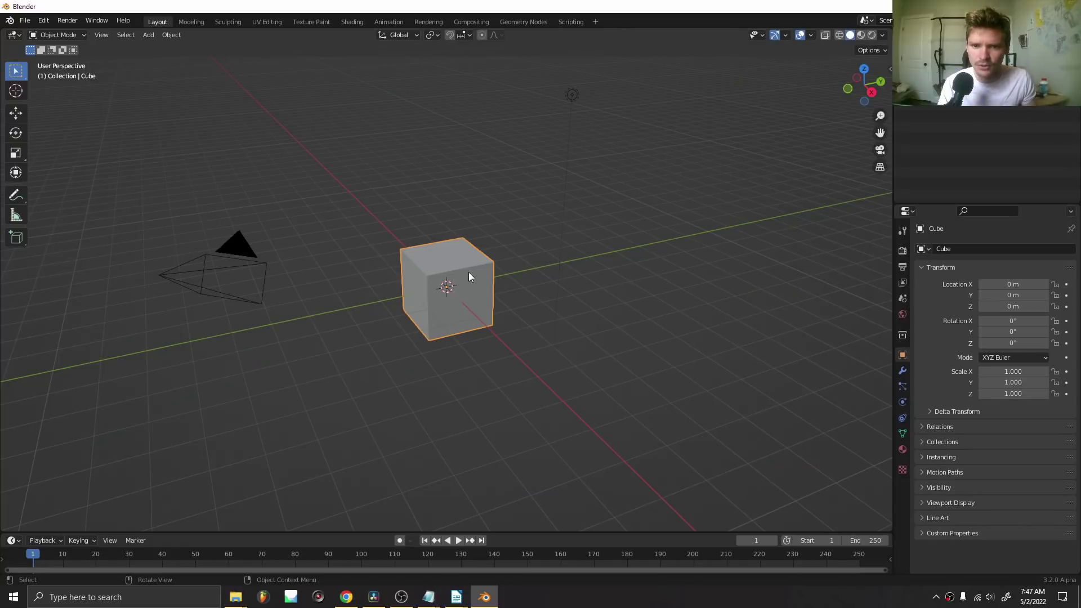
# - In the Geometry Nodes workspace, create a new node tree for the cube and delete its Group Input node
pyautogui.press('q')
pyautogui.click(464, 139)
pyautogui.click(526, 11)
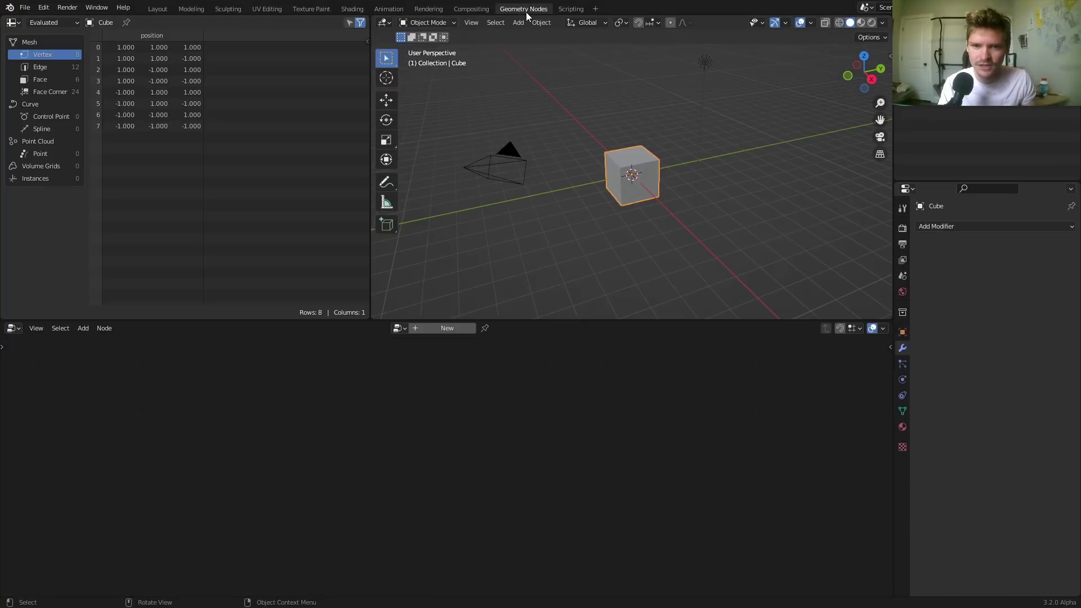
pyautogui.click(453, 329)
pyautogui.click(331, 488)
pyautogui.press('x')
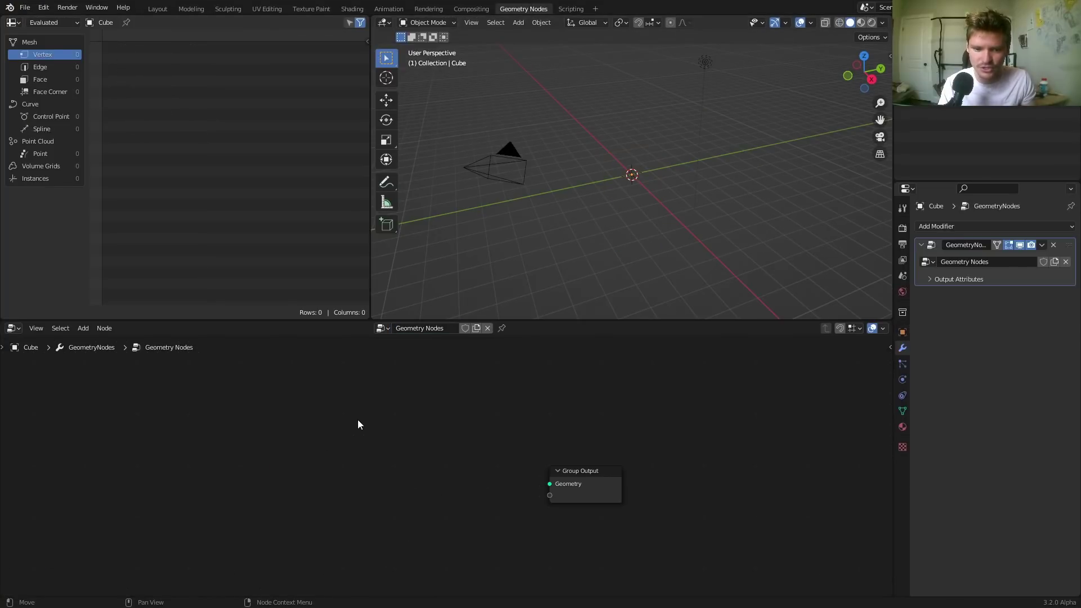
# - Add a Grid node and connect its Mesh output to the Group Output's Geometry input
pyautogui.hotkey('shift', 'a')
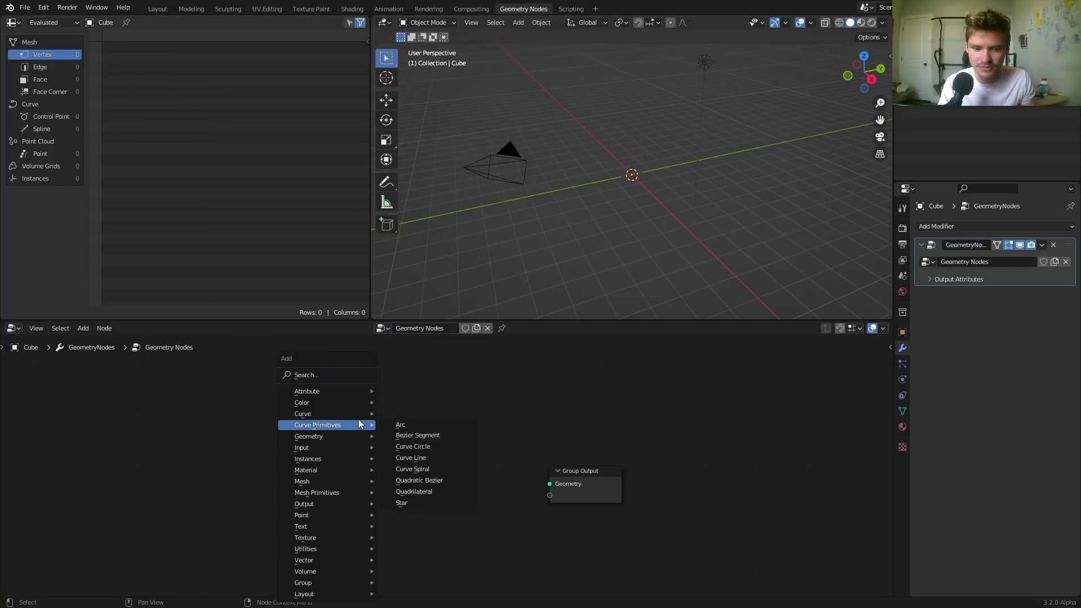
pyautogui.click(332, 377)
pyautogui.write('grid')
pyautogui.press('Return')
pyautogui.click(299, 478)
pyautogui.moveTo(357, 474); pyautogui.dragTo(549, 484)
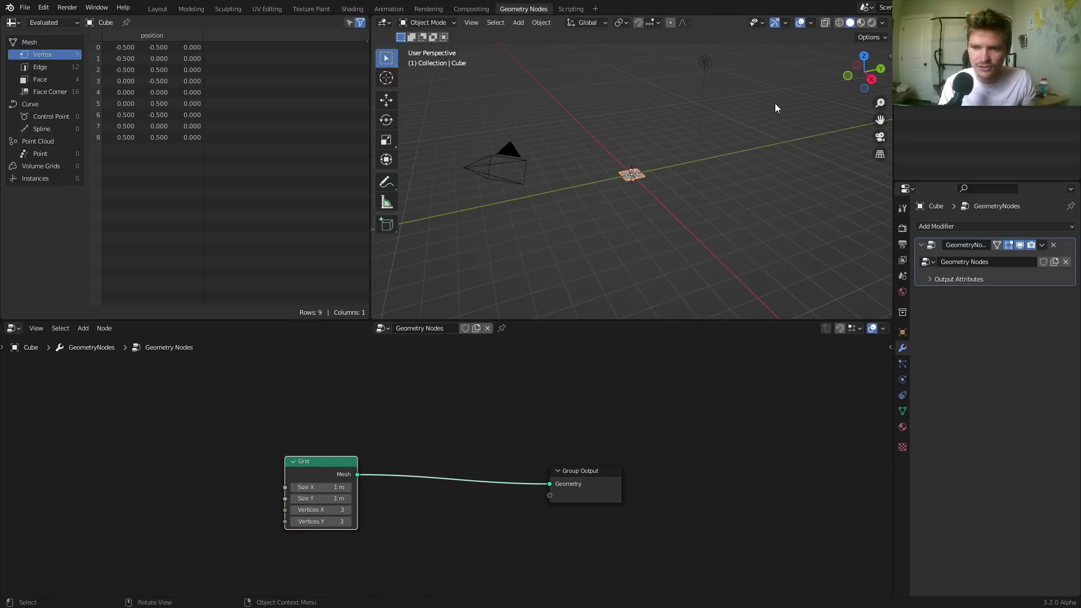
# - Show the grid from the top in wireframe shading and set its Vertices X and Y to 29
pyautogui.click(862, 56)
pyautogui.scroll(5, 645, 200)
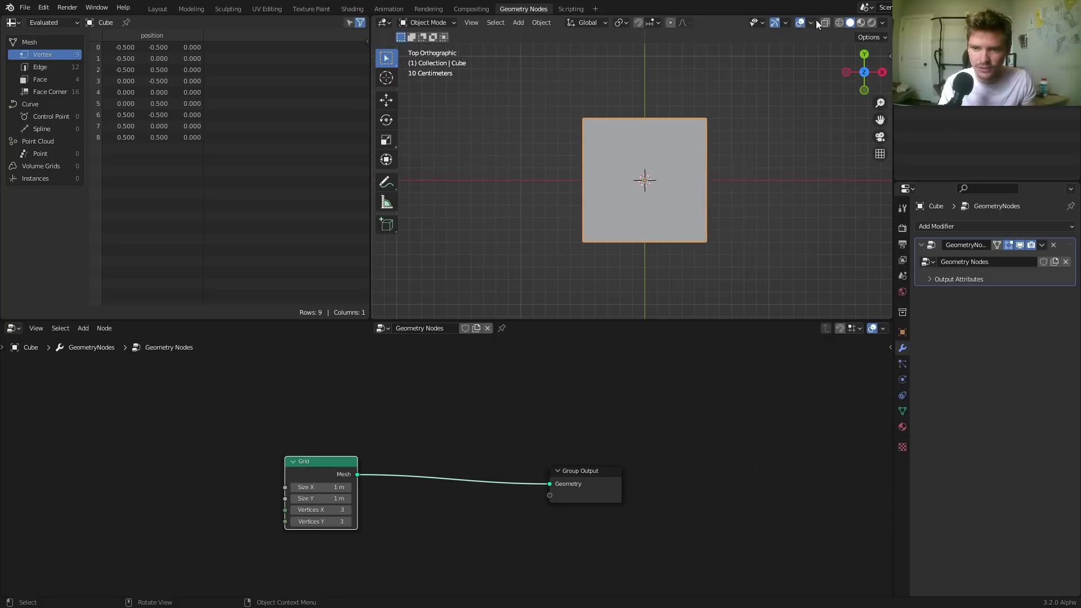
pyautogui.click(840, 23)
pyautogui.moveTo(332, 510); pyautogui.dragTo(415, 522)
pyautogui.scroll(3, 614, 169)
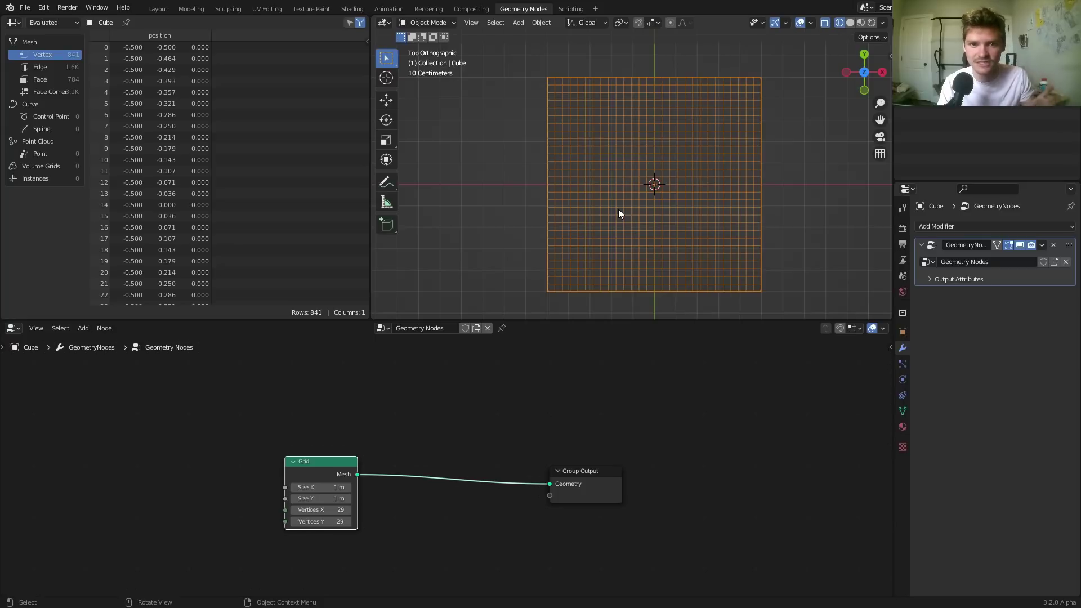
# - Set the Grid node's Size X to 1.7778 m
pyautogui.scroll(3, 382, 491)
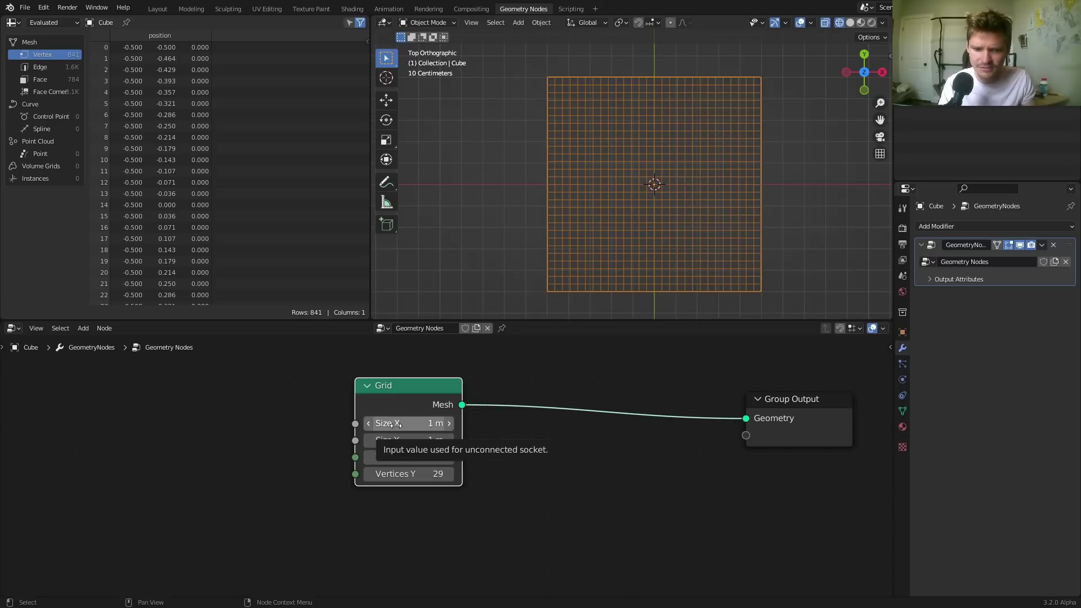
pyautogui.click(396, 424)
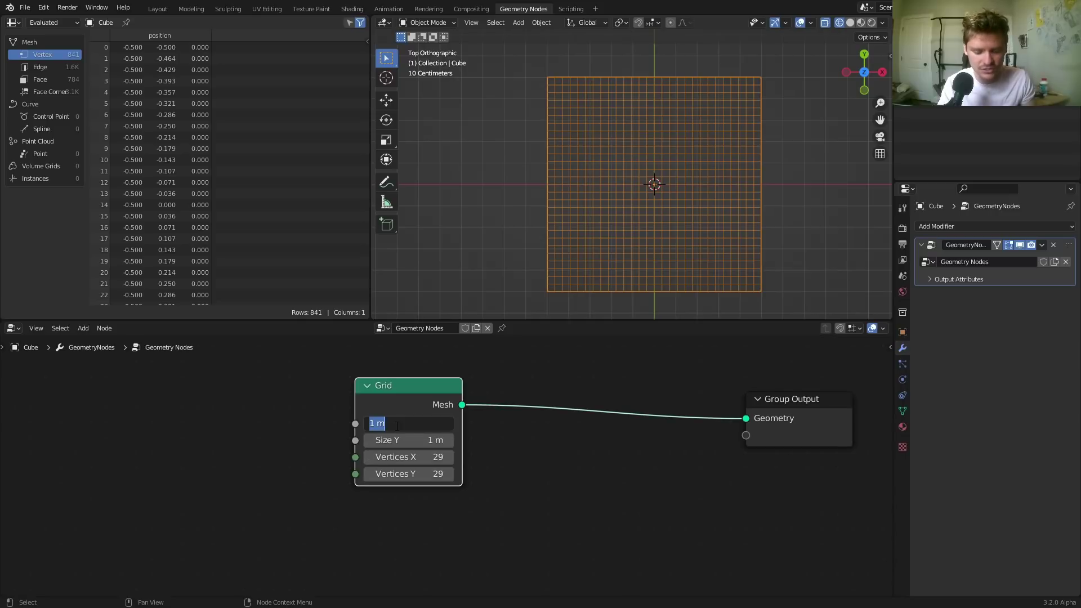
pyautogui.write('1.7778')
pyautogui.press('Return')
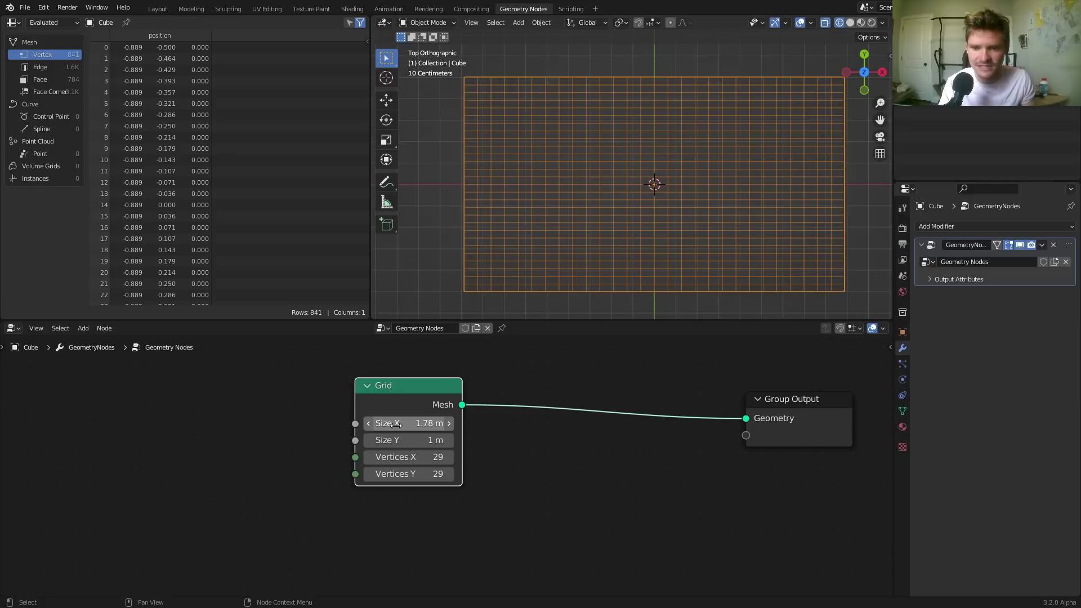
# - Add a Value node and connect it to the Grid's Vertices Y input
pyautogui.hotkey('shift', 'a')
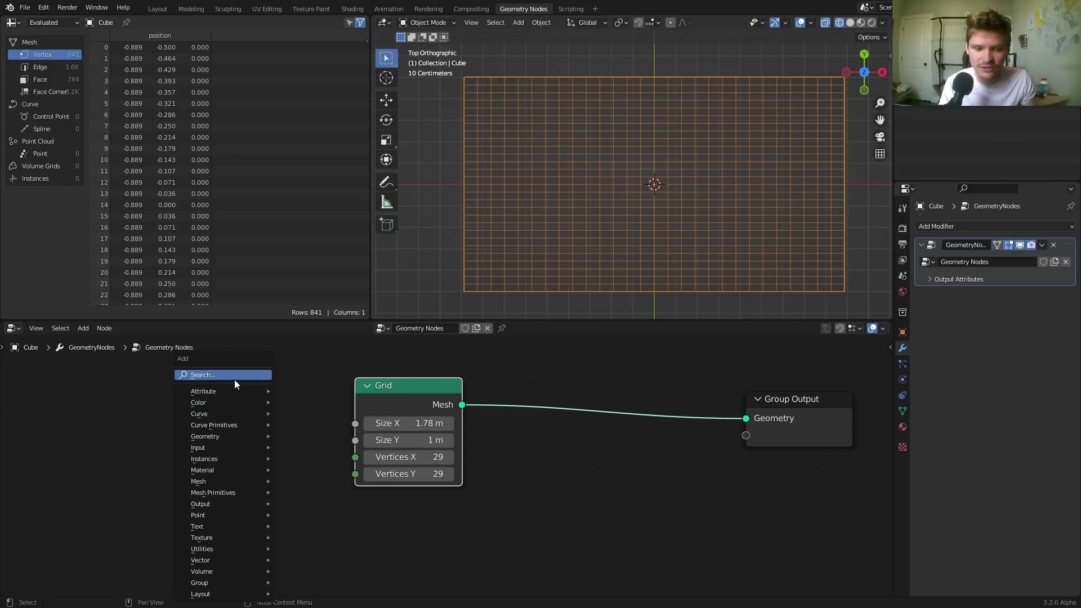
pyautogui.click(235, 379)
pyautogui.write('va')
pyautogui.click(256, 398)
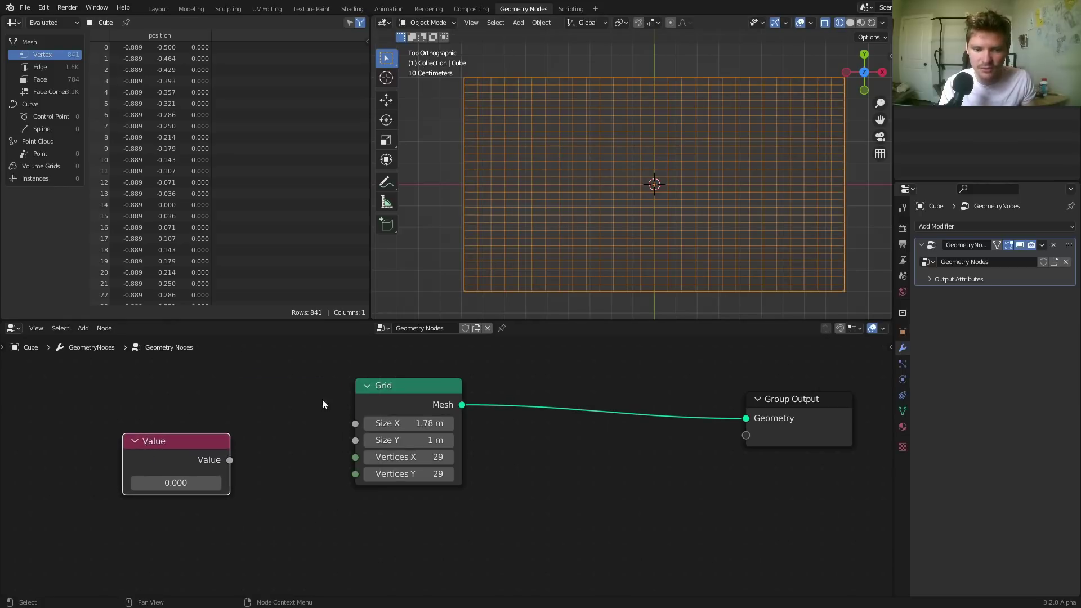
pyautogui.moveTo(236, 462); pyautogui.dragTo(355, 474)
# - Set the Value node to 10 and move it farther away from the Grid node
pyautogui.doubleClick(176, 482)
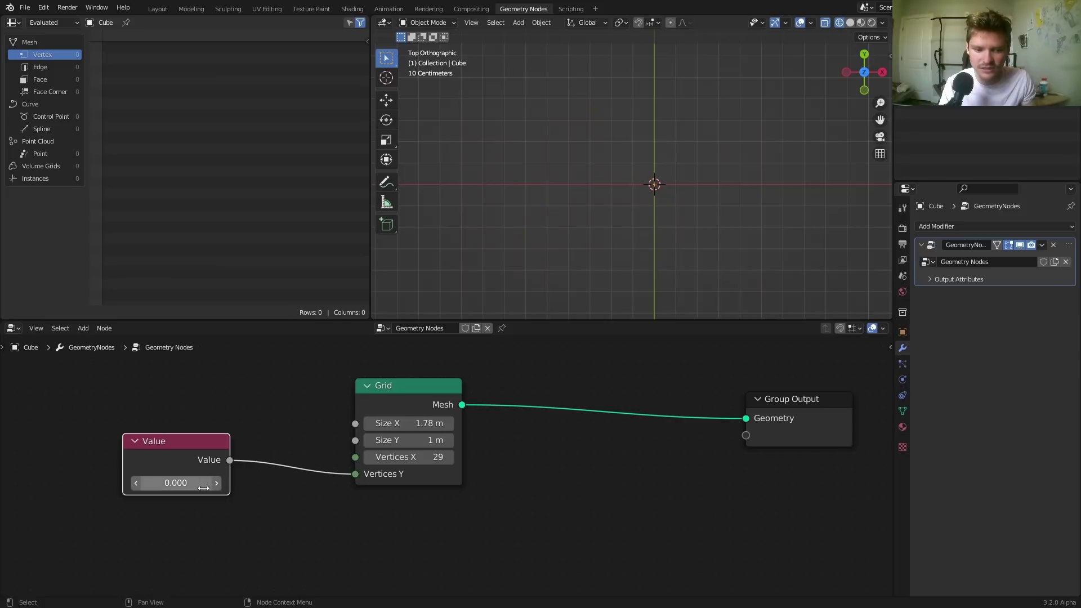
pyautogui.write('3.7')
pyautogui.press('Return')
pyautogui.moveTo(181, 483); pyautogui.dragTo(221, 404)
pyautogui.click(154, 494)
pyautogui.write('10')
pyautogui.press('Return')
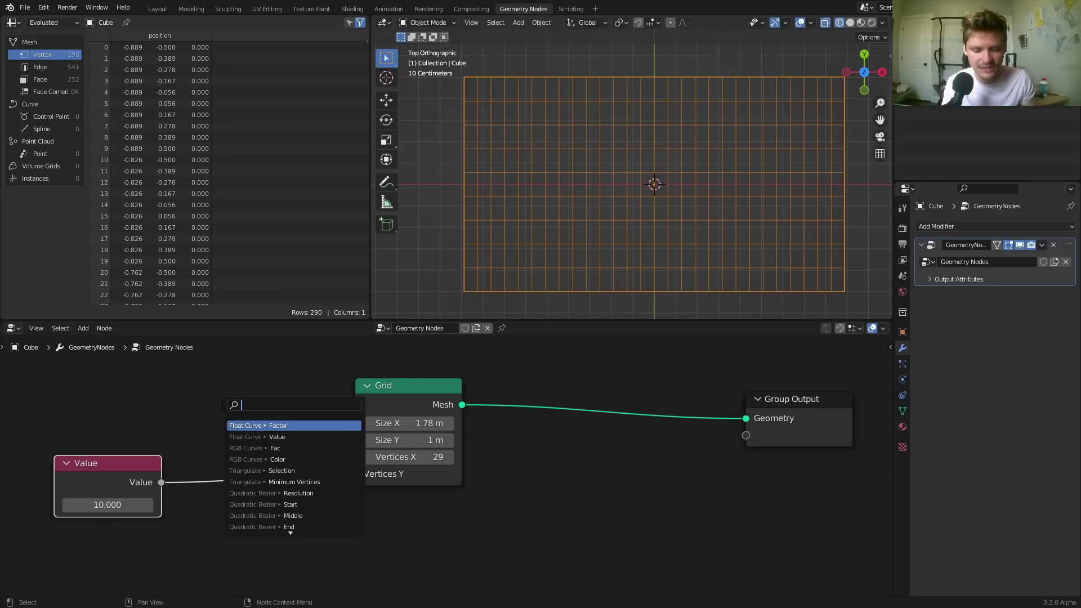
# - Add a Multiply node fed by the Value node, multiply by 1.778 and connect the result to the Grid's Vertices X
pyautogui.write('mult')
pyautogui.press('Return')
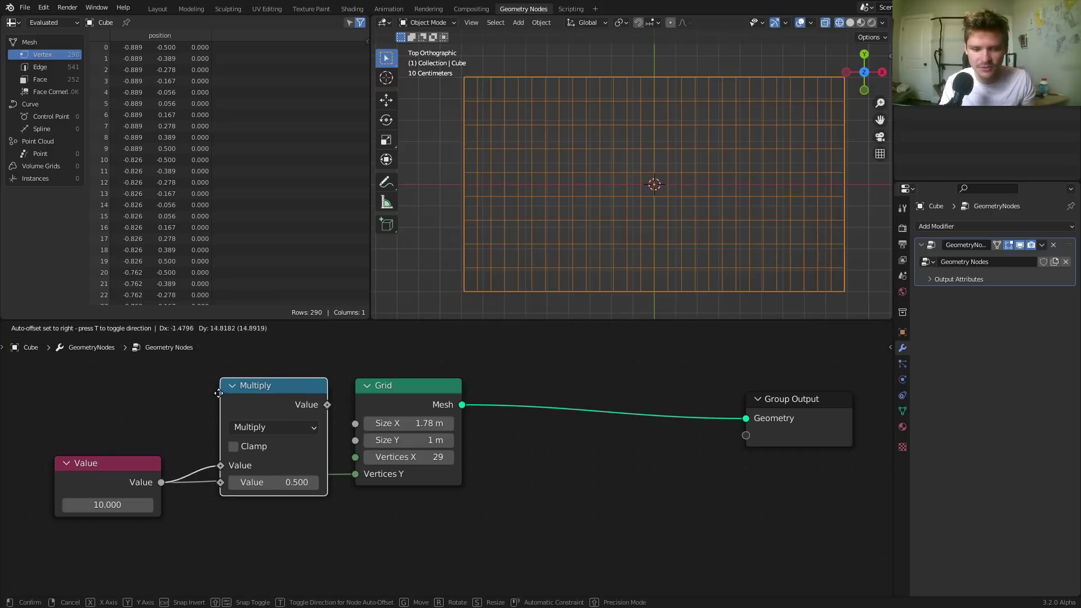
pyautogui.click(191, 391)
pyautogui.click(263, 482)
pyautogui.write('1.7')
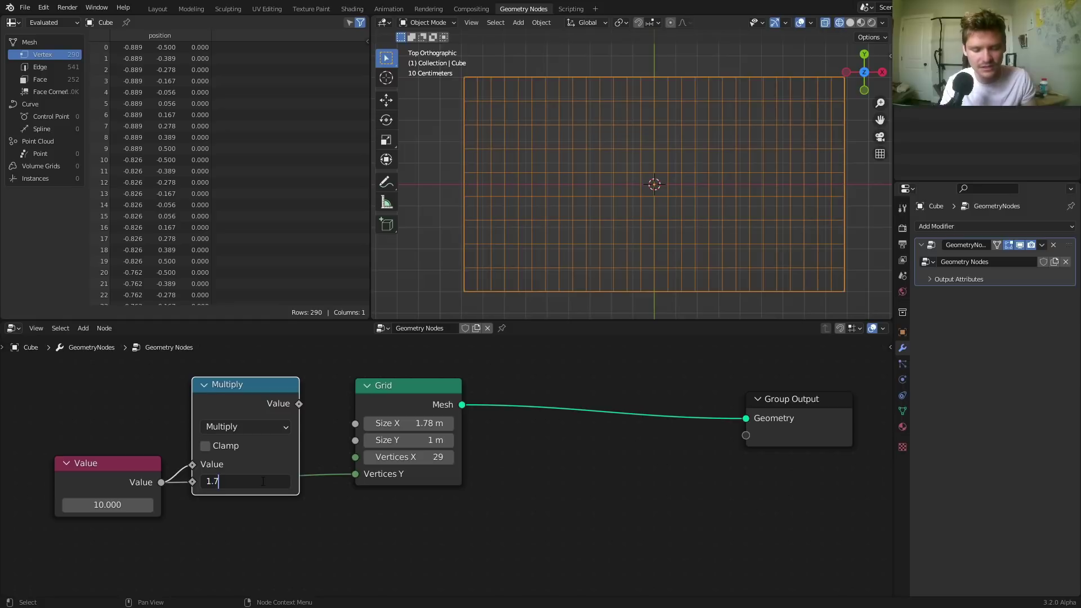
pyautogui.write('78')
pyautogui.press('Return')
pyautogui.moveTo(300, 404); pyautogui.dragTo(356, 458)
# - Set the Value node to 30 to increase the grid density and check the grid up close
pyautogui.moveTo(107, 508); pyautogui.dragTo(169, 507)
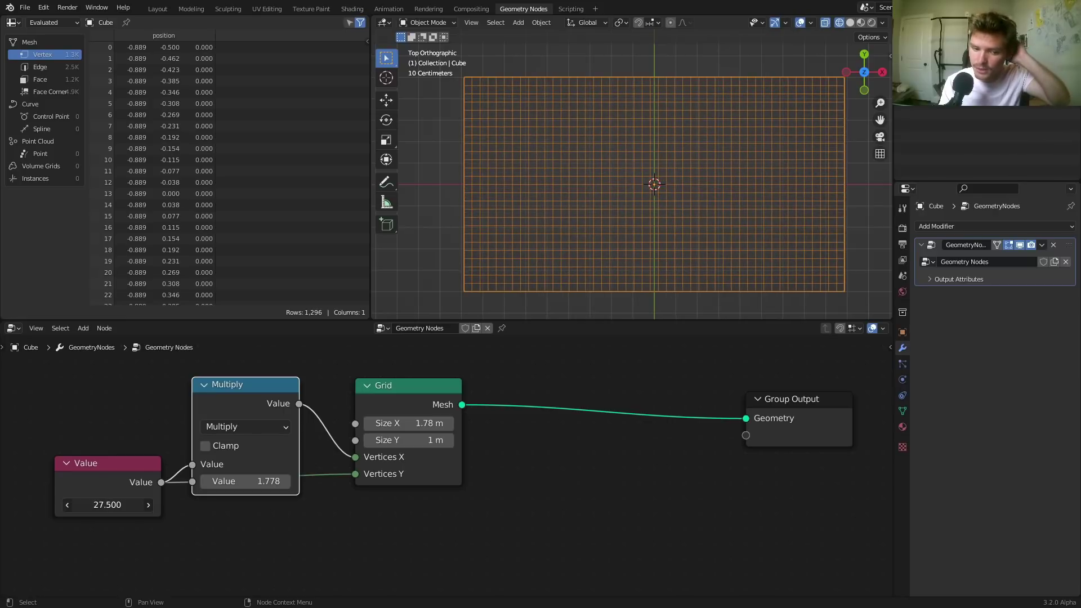
pyautogui.click(103, 508)
pyautogui.write('30')
pyautogui.press('Return')
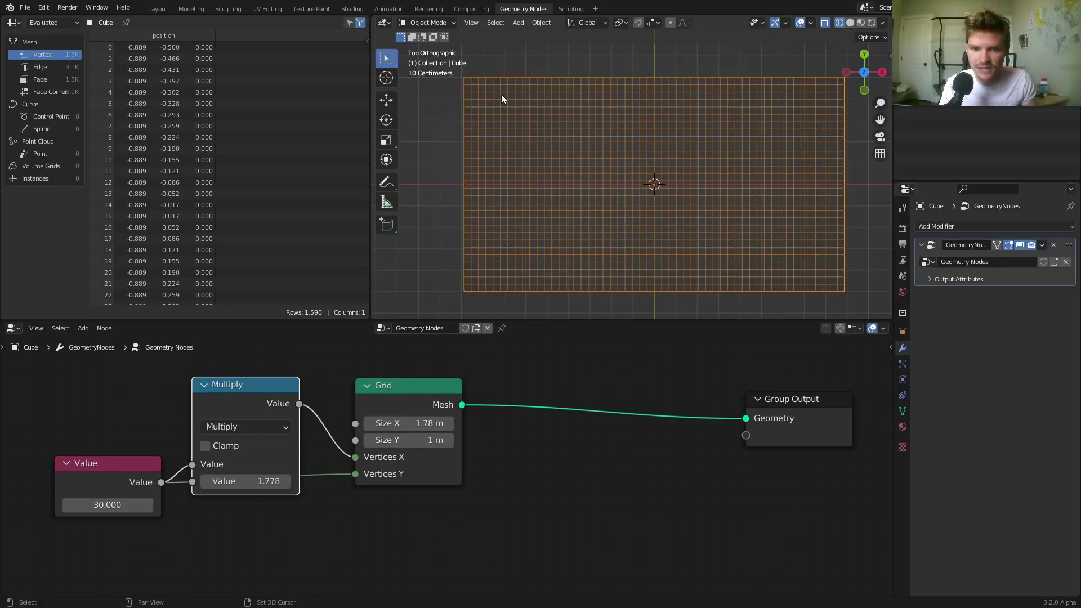
pyautogui.scroll(3, 518, 129)
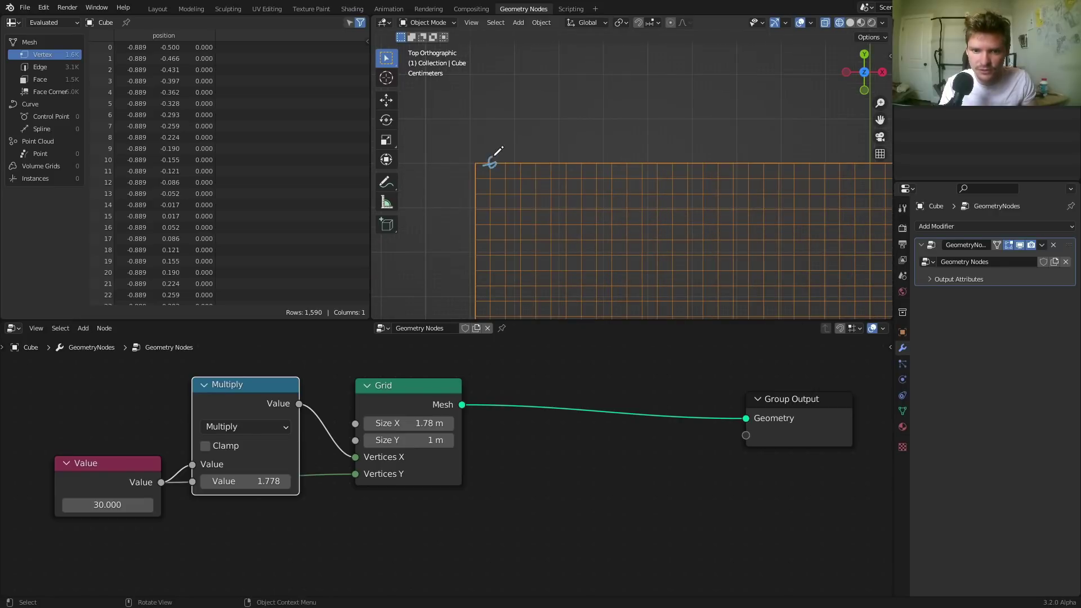
pyautogui.scroll(-4, 566, 163)
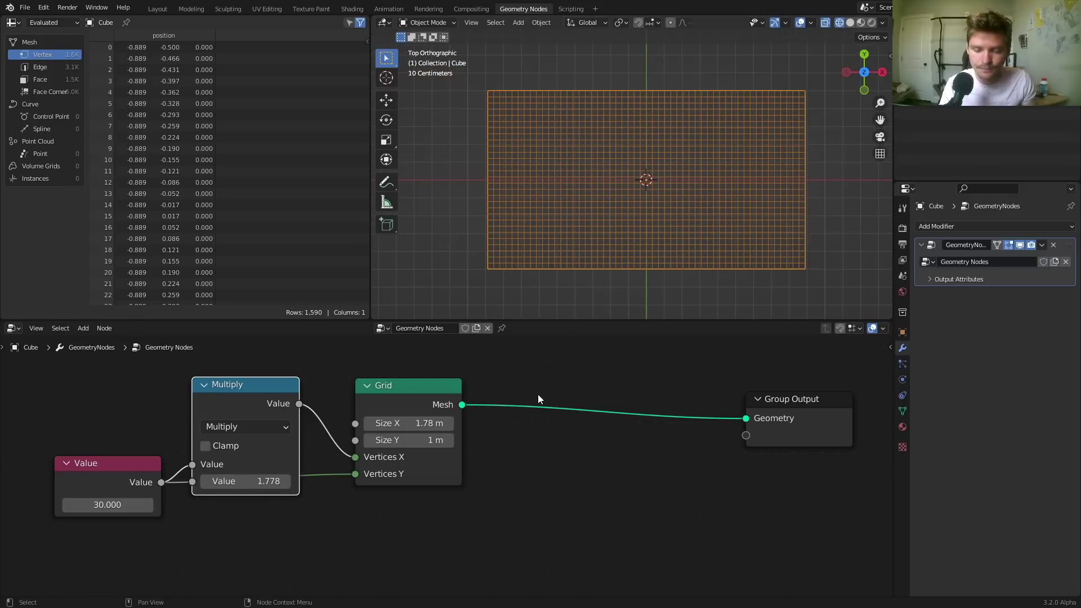
# - Add a String to Curves node below the Value and Multiply nodes
pyautogui.moveTo(538, 394); pyautogui.dragTo(582, 316, button='middle')
pyautogui.hotkey('shift', 'a')
pyautogui.click(402, 375)
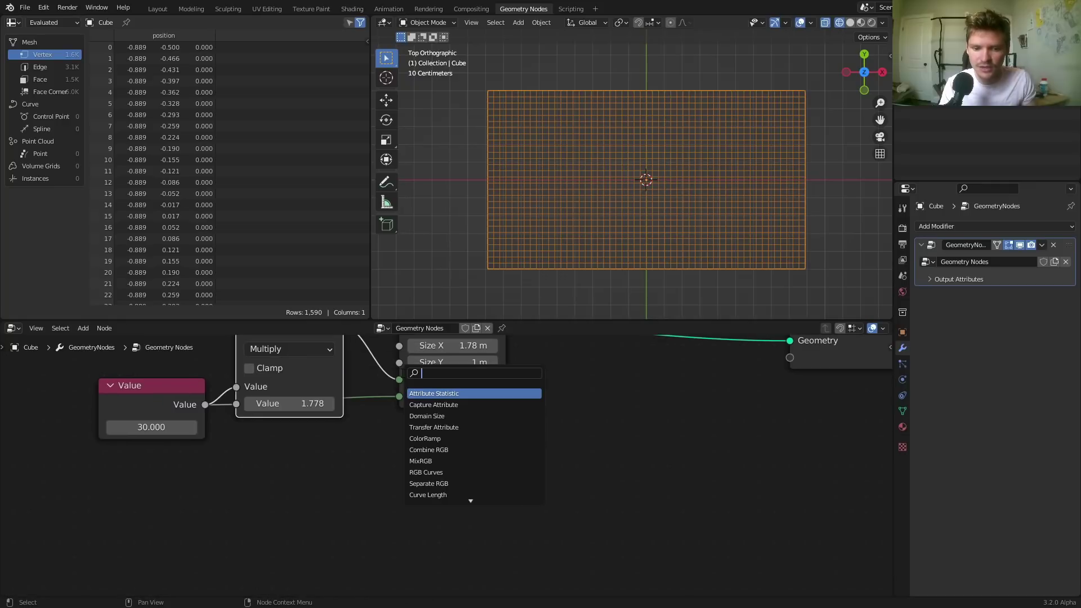
pyautogui.write('cu')
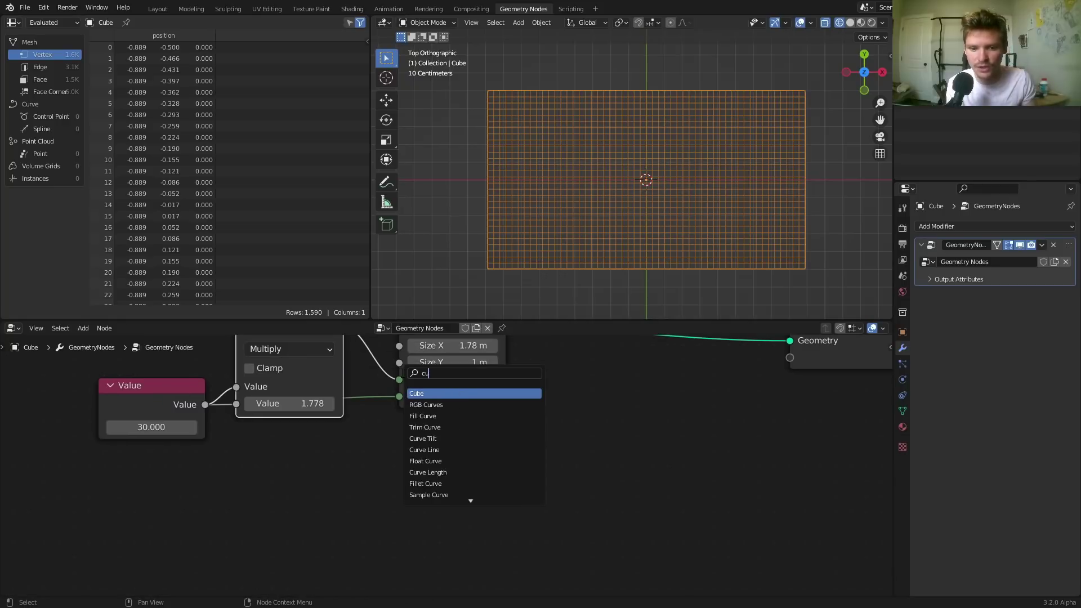
pyautogui.write('rve to s')
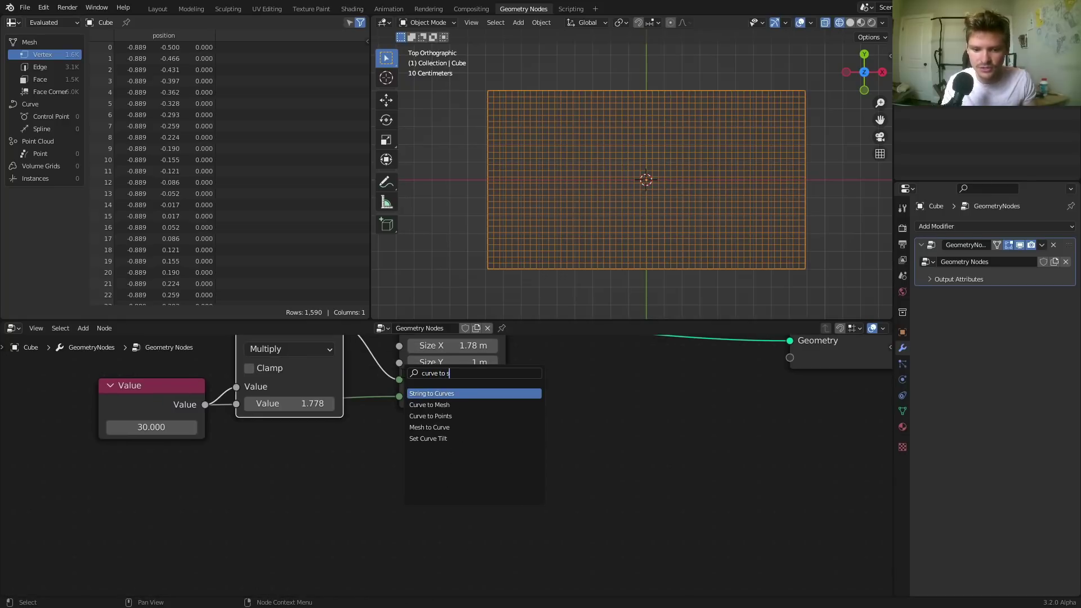
pyautogui.press('Return')
pyautogui.click(184, 452)
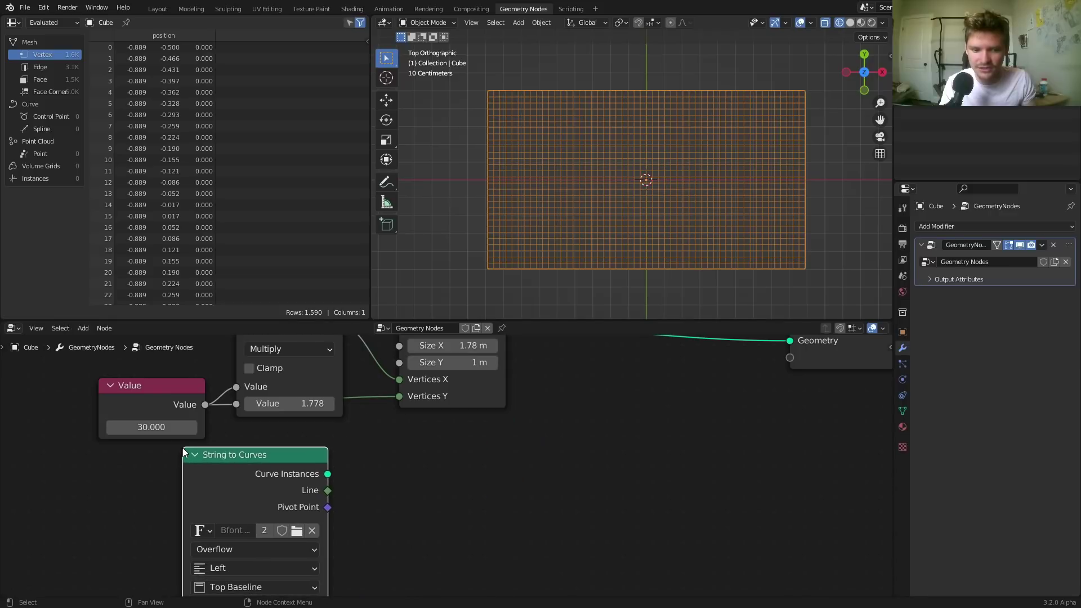
# - Set the String to Curves text to 0 and preview its curve output in the viewport through the Group Output
pyautogui.moveTo(196, 492); pyautogui.dragTo(214, 419, button='middle')
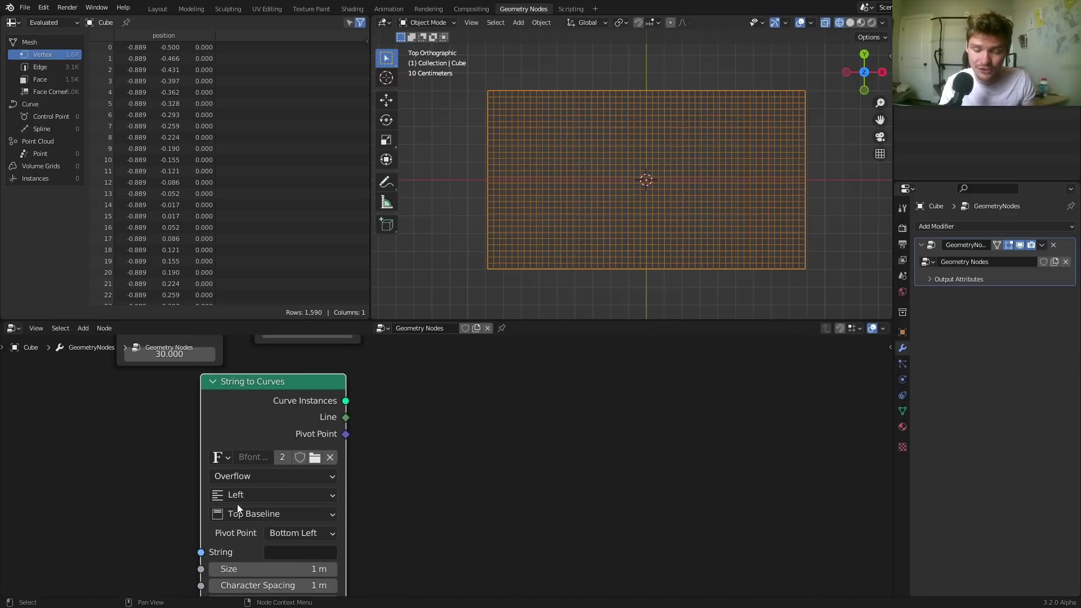
pyautogui.click(283, 551)
pyautogui.write('0')
pyautogui.press('Return')
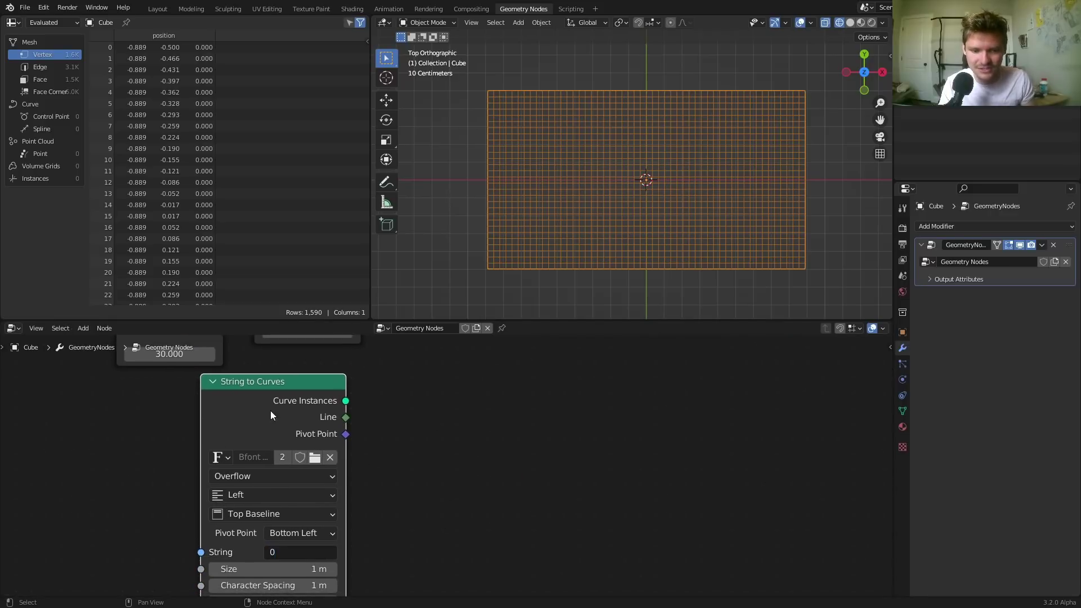
pyautogui.keyDown('alt'); pyautogui.keyDown('shift'); pyautogui.click(259, 385); pyautogui.keyUp('shift'); pyautogui.keyUp('alt')
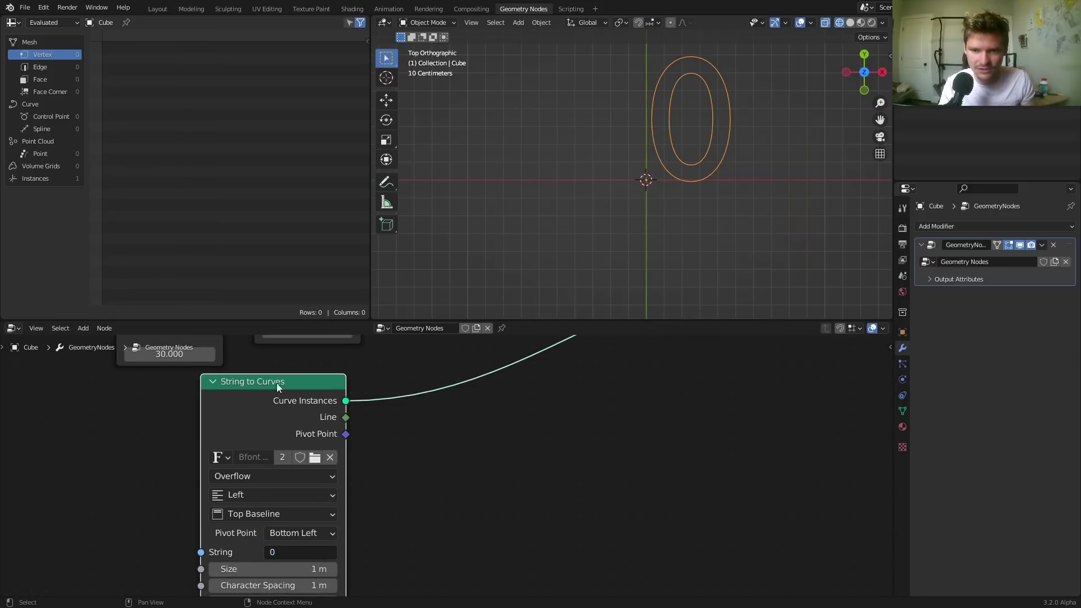
# - Align the String to Curves text to Center horizontally and Middle vertically
pyautogui.click(260, 495)
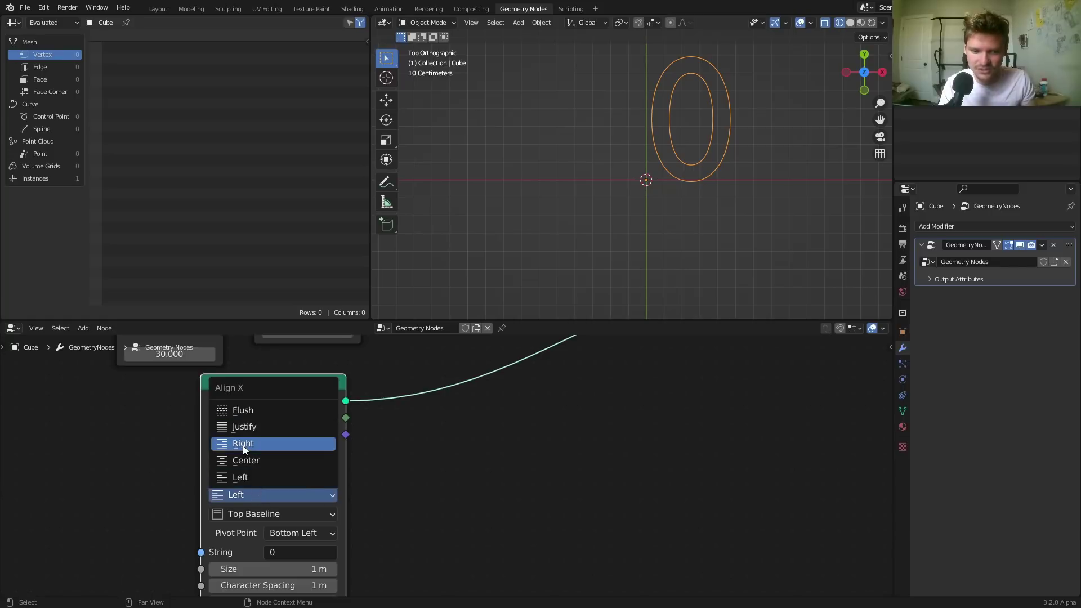
pyautogui.click(247, 459)
pyautogui.click(261, 514)
pyautogui.click(261, 463)
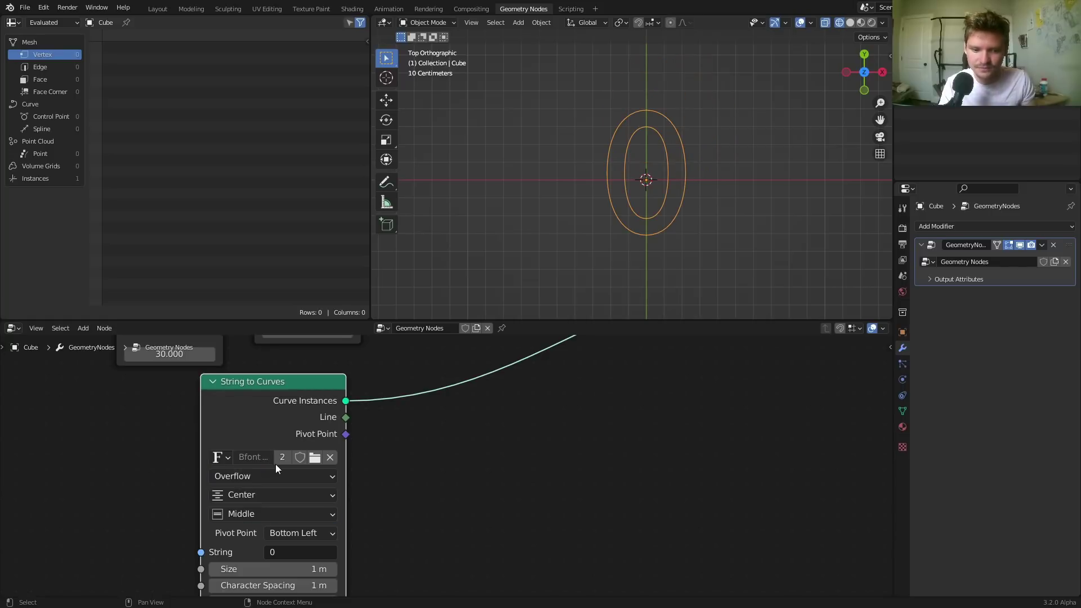
# - Duplicate the String to Curves node beside the original and set the copy's String to 1
pyautogui.hotkey('shift', 'd')
pyautogui.click(529, 455)
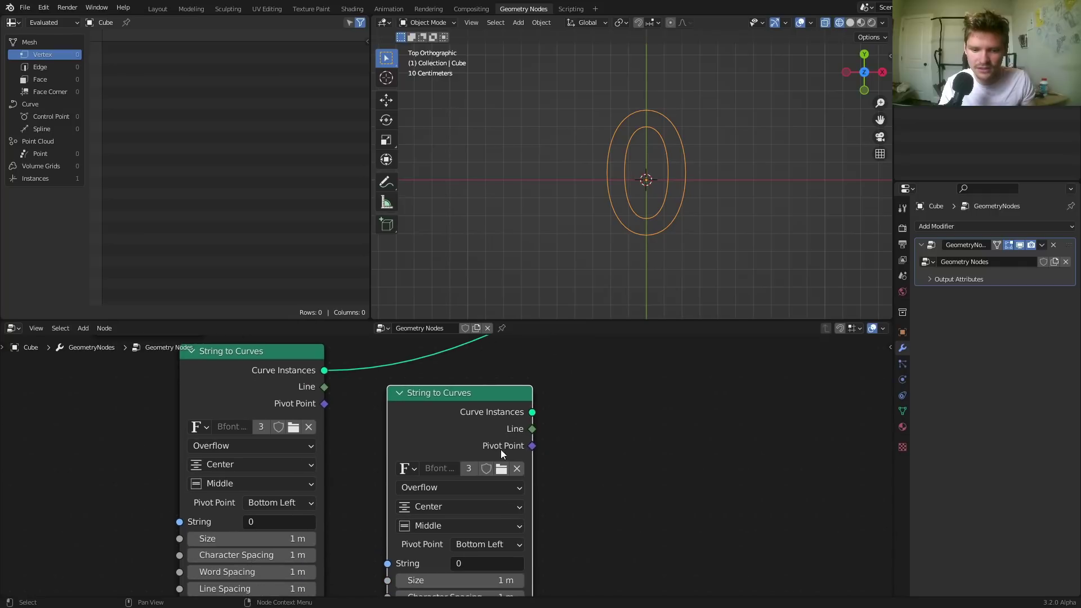
pyautogui.click(484, 563)
pyautogui.write('1')
pyautogui.press('Return')
# - Preview the outputs of the 0 and 1 String to Curves nodes alternately in the viewport
pyautogui.keyDown('ctrl'); pyautogui.keyDown('shift'); pyautogui.click(484, 403); pyautogui.keyUp('shift'); pyautogui.keyUp('ctrl')
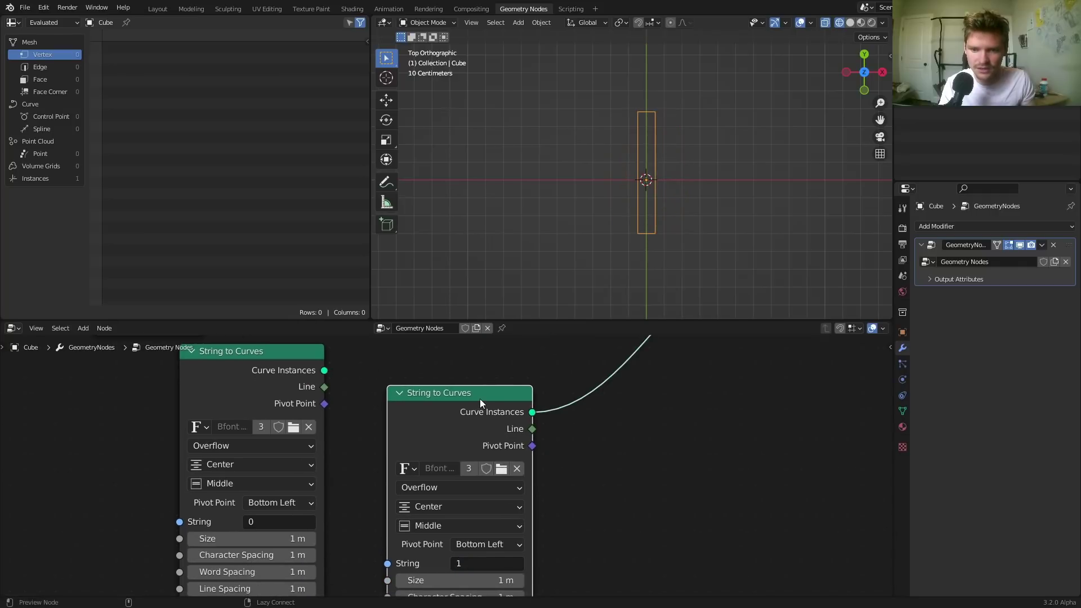
pyautogui.keyDown('ctrl'); pyautogui.keyDown('shift'); pyautogui.click(252, 382); pyautogui.keyUp('shift'); pyautogui.keyUp('ctrl')
pyautogui.keyDown('ctrl'); pyautogui.keyDown('shift'); pyautogui.click(463, 417); pyautogui.keyUp('shift'); pyautogui.keyUp('ctrl')
pyautogui.keyDown('ctrl'); pyautogui.keyDown('shift'); pyautogui.click(285, 389); pyautogui.keyUp('shift'); pyautogui.keyUp('ctrl')
pyautogui.keyDown('ctrl'); pyautogui.keyDown('shift'); pyautogui.click(419, 422); pyautogui.keyUp('shift'); pyautogui.keyUp('ctrl')
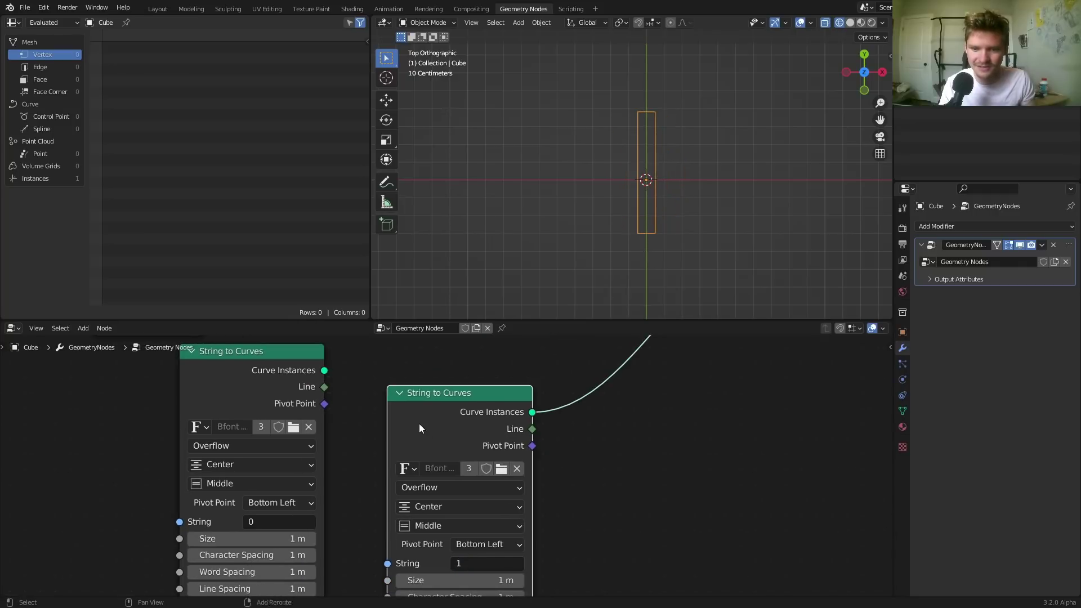
# - Load the Arial Black font in both String to Curves nodes and preview the 0 and 1 outlines alternately
pyautogui.click(497, 469)
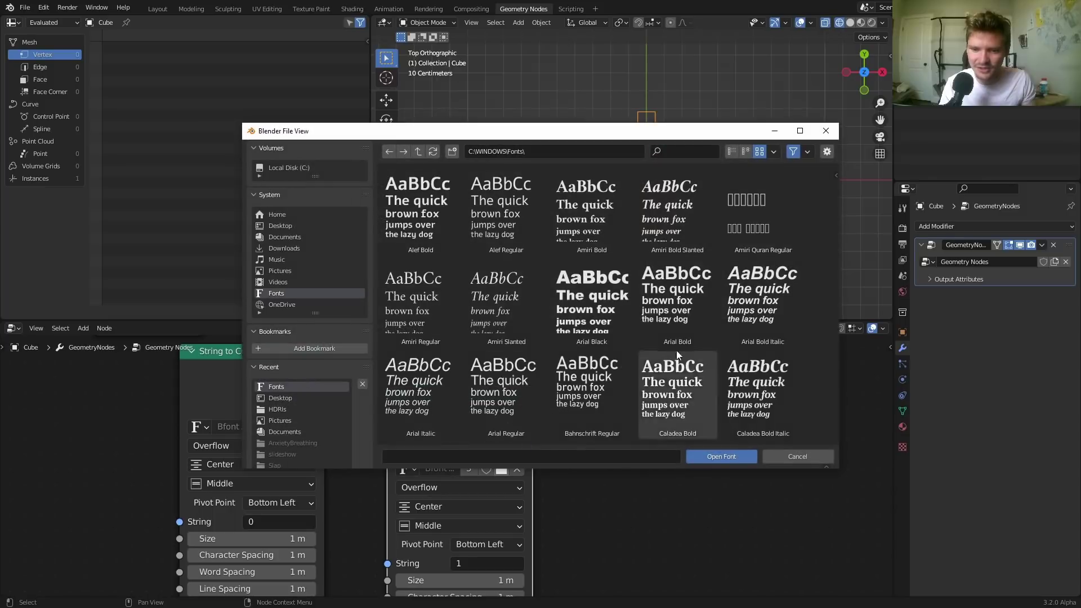
pyautogui.doubleClick(606, 305)
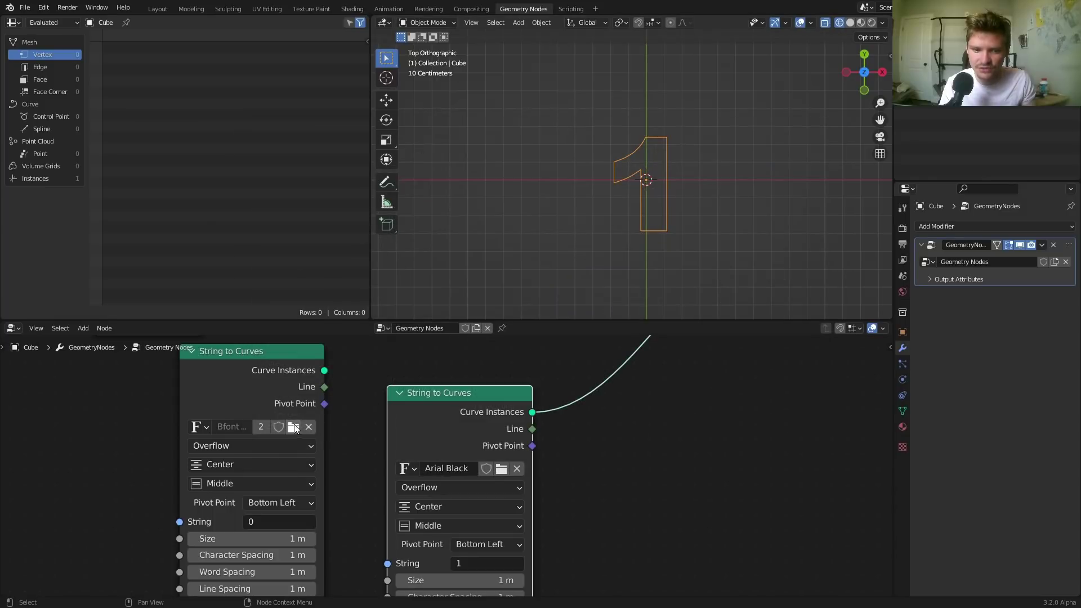
pyautogui.click(293, 426)
pyautogui.doubleClick(603, 317)
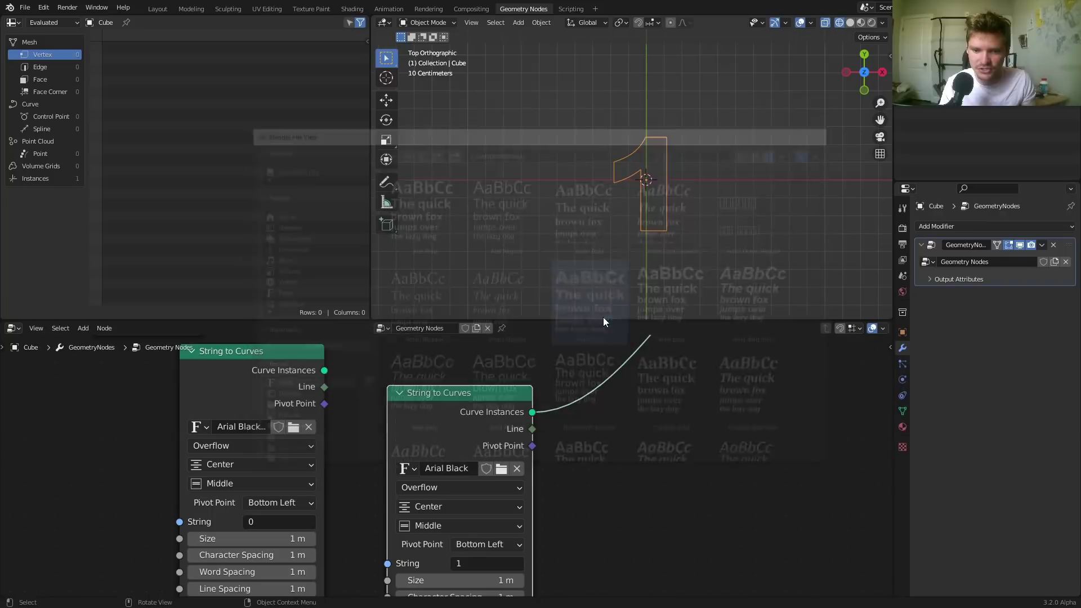
pyautogui.keyDown('ctrl'); pyautogui.keyDown('shift'); pyautogui.click(274, 381); pyautogui.keyUp('shift'); pyautogui.keyUp('ctrl')
pyautogui.keyDown('ctrl'); pyautogui.keyDown('shift'); pyautogui.click(488, 393); pyautogui.keyUp('shift'); pyautogui.keyUp('ctrl')
pyautogui.keyDown('ctrl'); pyautogui.keyDown('shift'); pyautogui.click(281, 381); pyautogui.keyUp('shift'); pyautogui.keyUp('ctrl')
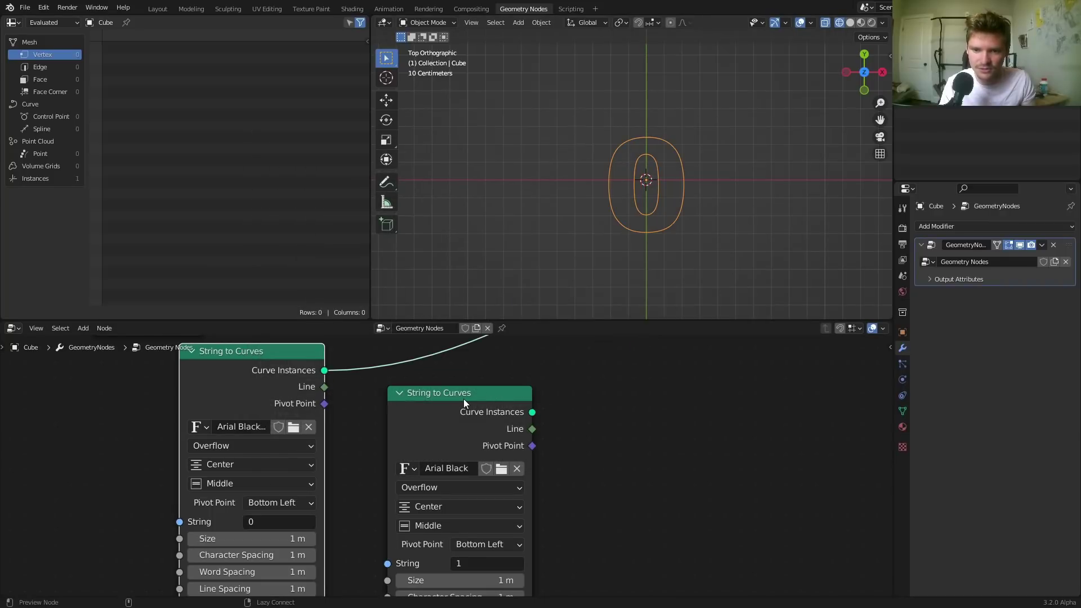
pyautogui.keyDown('ctrl'); pyautogui.keyDown('shift'); pyautogui.click(464, 399); pyautogui.keyUp('shift'); pyautogui.keyUp('ctrl')
# - Insert a Fill Curve node between the String to Curves node for 1 and the Group Output
pyautogui.scroll(-2, 481, 405)
pyautogui.hotkey('shift', 'a')
pyautogui.write('f')
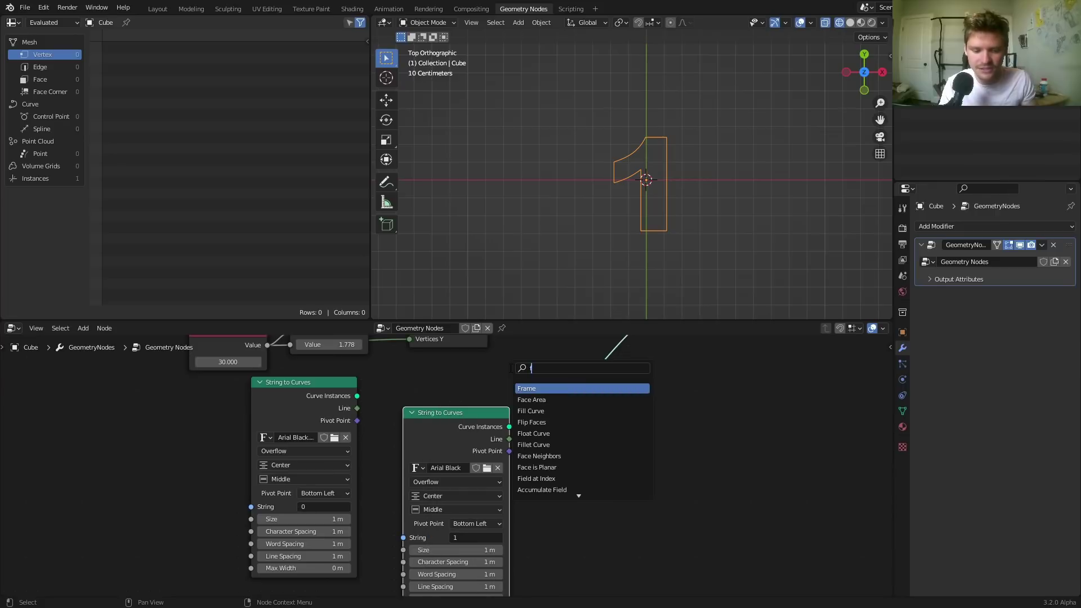
pyautogui.write('ill')
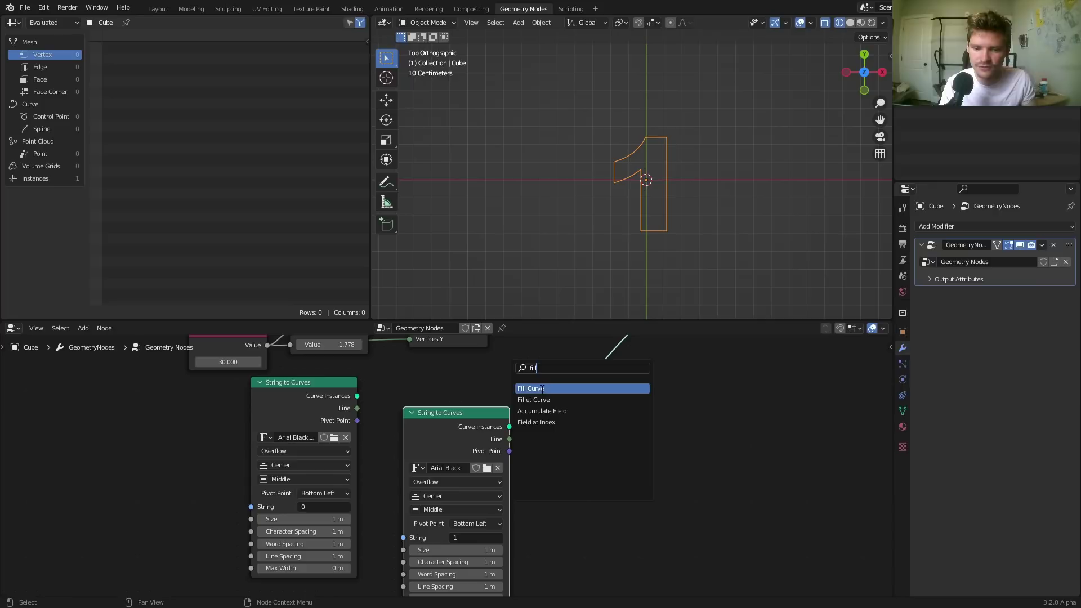
pyautogui.click(530, 388)
pyautogui.click(554, 405)
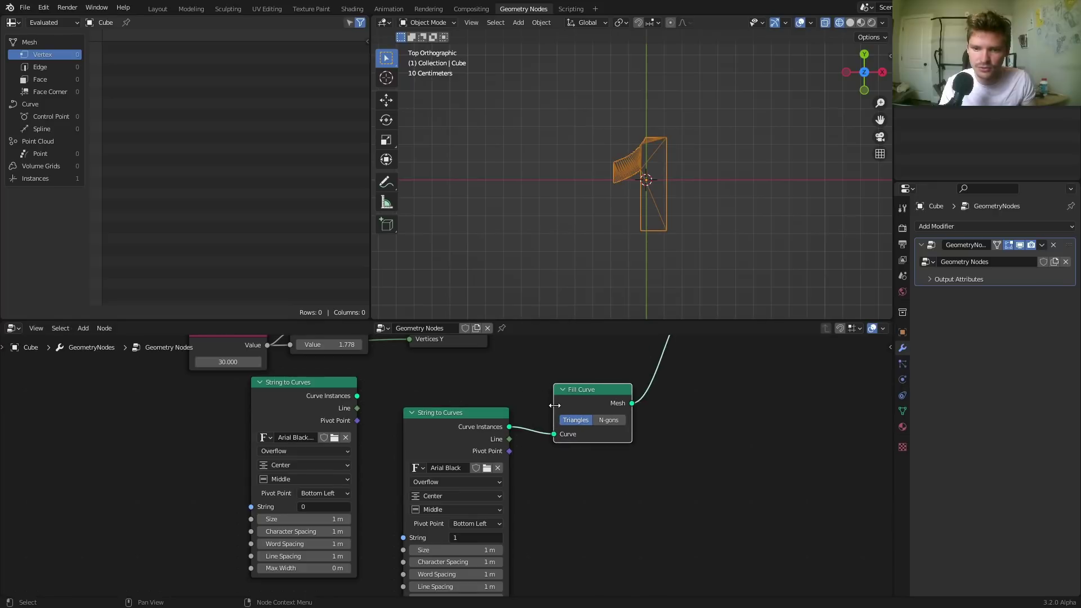
# - Switch the viewport to solid shading and toggle the Fill Curve node's mute off and on to compare the result
pyautogui.click(848, 25)
pyautogui.press('m')
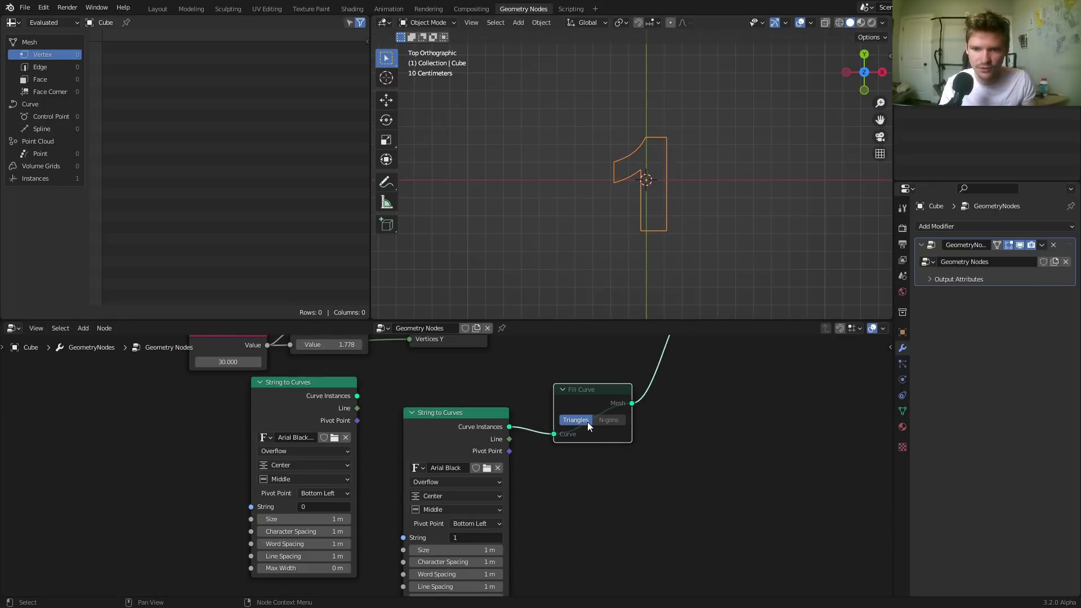
pyautogui.press('m')
# - Move the String to Curves and Fill Curve nodes for 1 down, below the 0 node
pyautogui.moveTo(587, 422); pyautogui.dragTo(538, 440, button='middle')
pyautogui.moveTo(579, 493); pyautogui.dragTo(433, 411)
pyautogui.press('g')
pyautogui.click(416, 547)
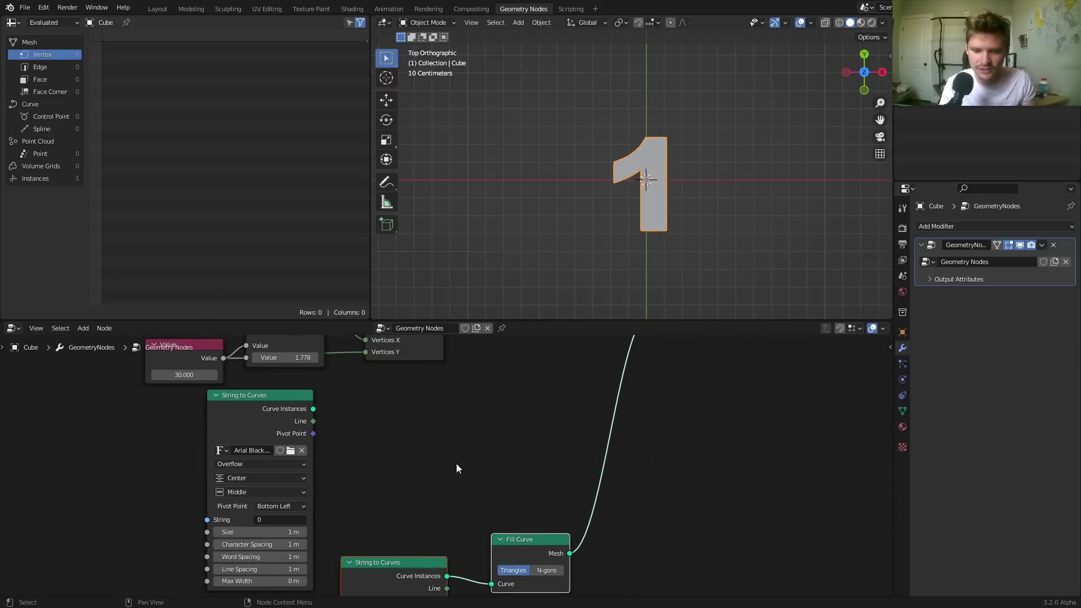
# - Duplicate the Fill Curve node and connect the 0 node's Curve Instances output to the copy's Curve input
pyautogui.click(457, 464)
pyautogui.click(518, 544)
pyautogui.hotkey('shift', 'd')
pyautogui.click(392, 438)
pyautogui.moveTo(313, 409); pyautogui.dragTo(367, 479)
pyautogui.scroll(-5, 439, 447)
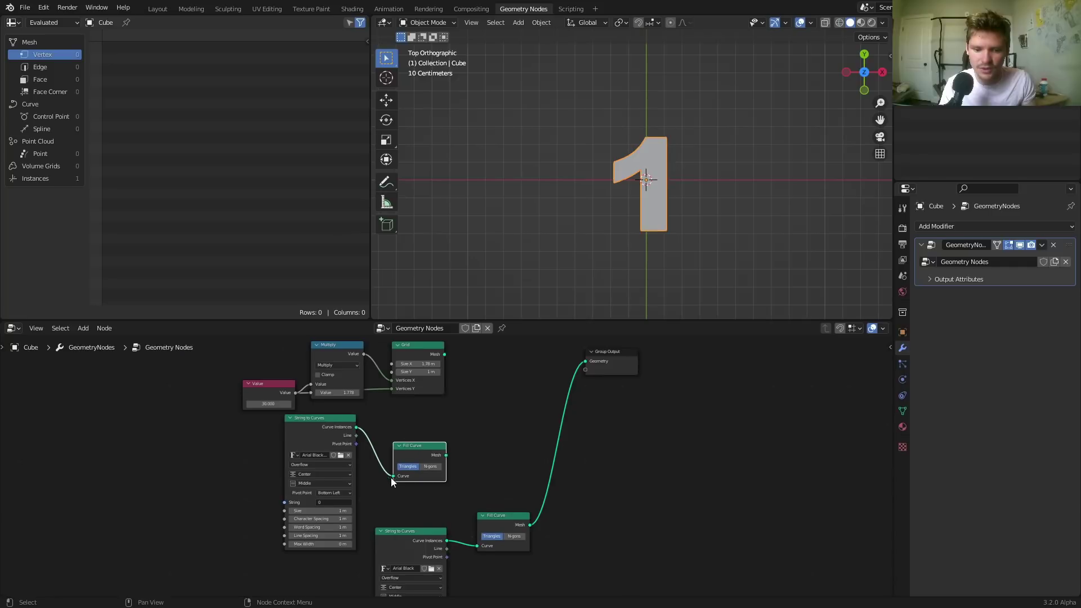
# - Place the two nodes for 1 directly beneath the 0 nodes and group them in a frame
pyautogui.moveTo(392, 481); pyautogui.dragTo(400, 408, button='middle')
pyautogui.moveTo(357, 525); pyautogui.dragTo(532, 460)
pyautogui.press('g')
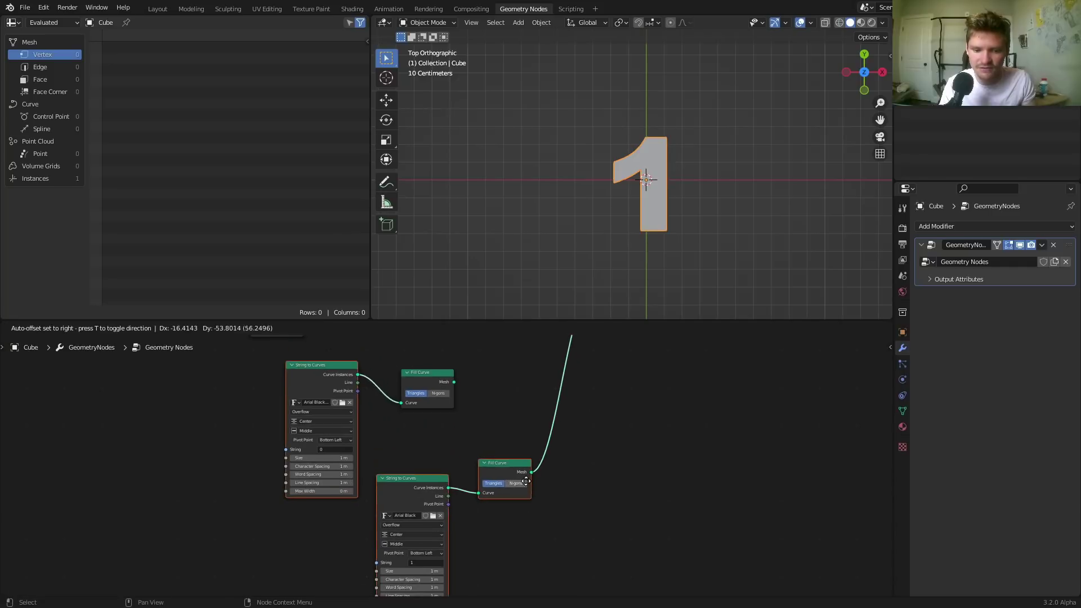
pyautogui.click(543, 491)
pyautogui.moveTo(424, 460); pyautogui.dragTo(327, 498)
pyautogui.hotkey('ctrl', 'j')
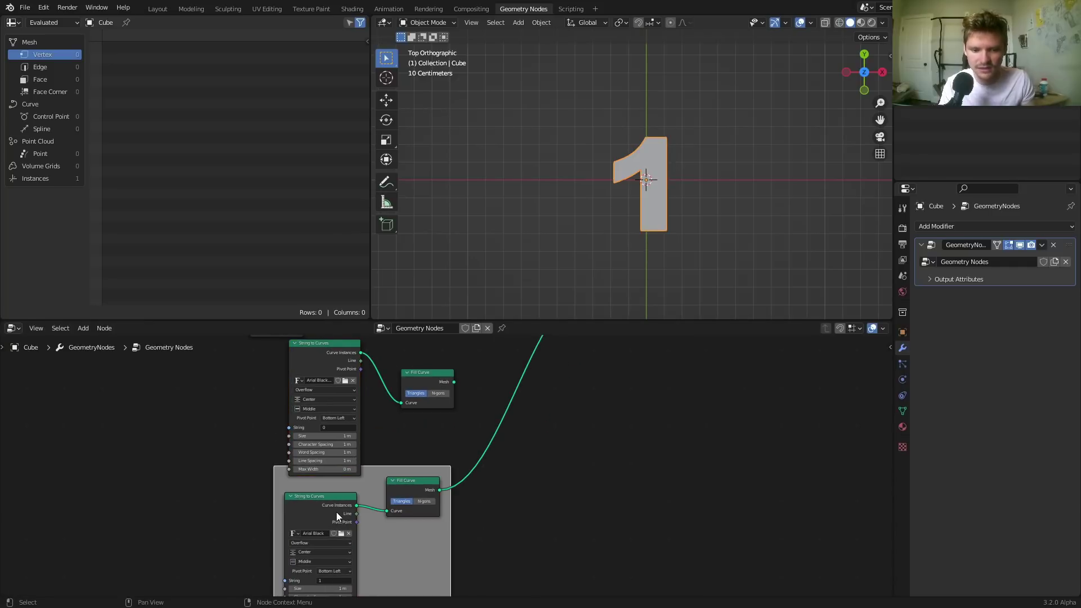
# - Group the String to Curves and Fill Curve nodes for 0 in a frame and move the 1 frame clear of it
pyautogui.moveTo(228, 442); pyautogui.dragTo(421, 379)
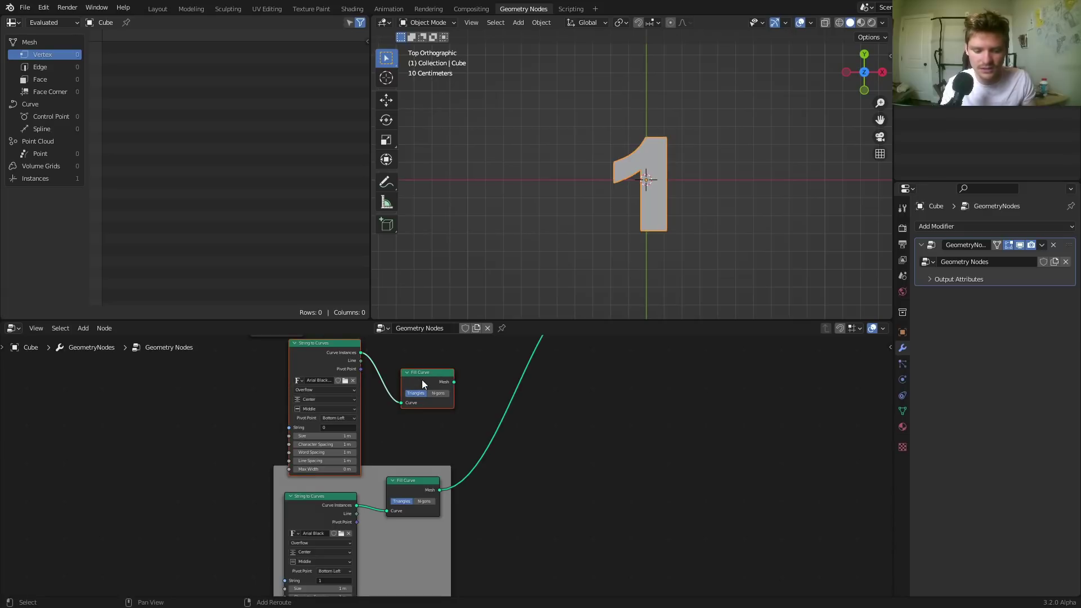
pyautogui.hotkey('ctrl', 'j')
pyautogui.click(435, 537)
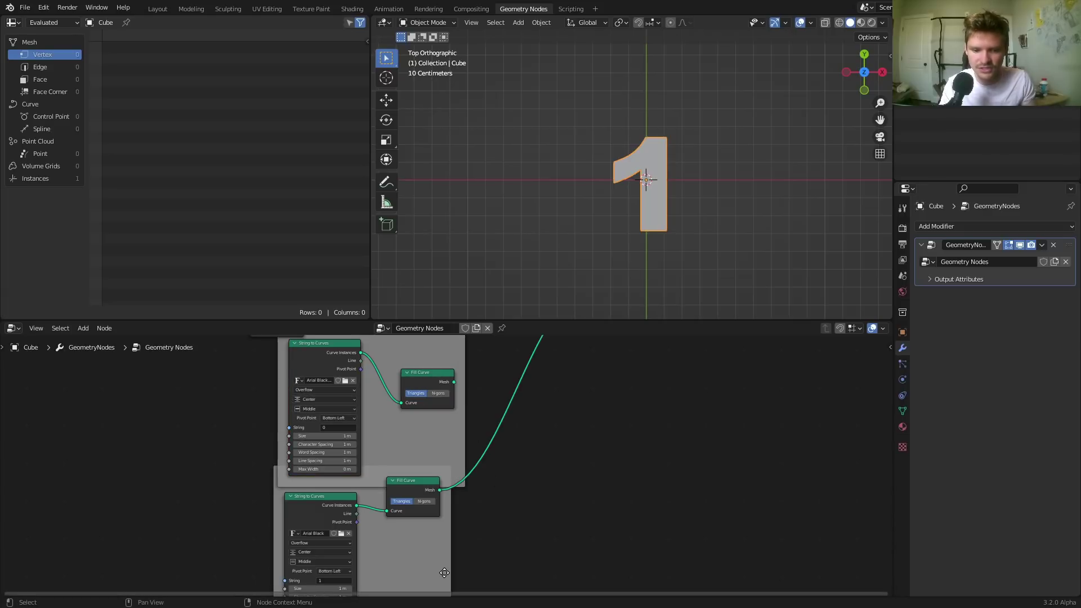
pyautogui.moveTo(449, 529); pyautogui.dragTo(460, 560)
# - Move the Group Output node farther from the Grid node to make room for more nodes
pyautogui.scroll(-5, 525, 434)
pyautogui.moveTo(525, 388); pyautogui.dragTo(461, 447, button='middle')
pyautogui.scroll(2, 465, 427)
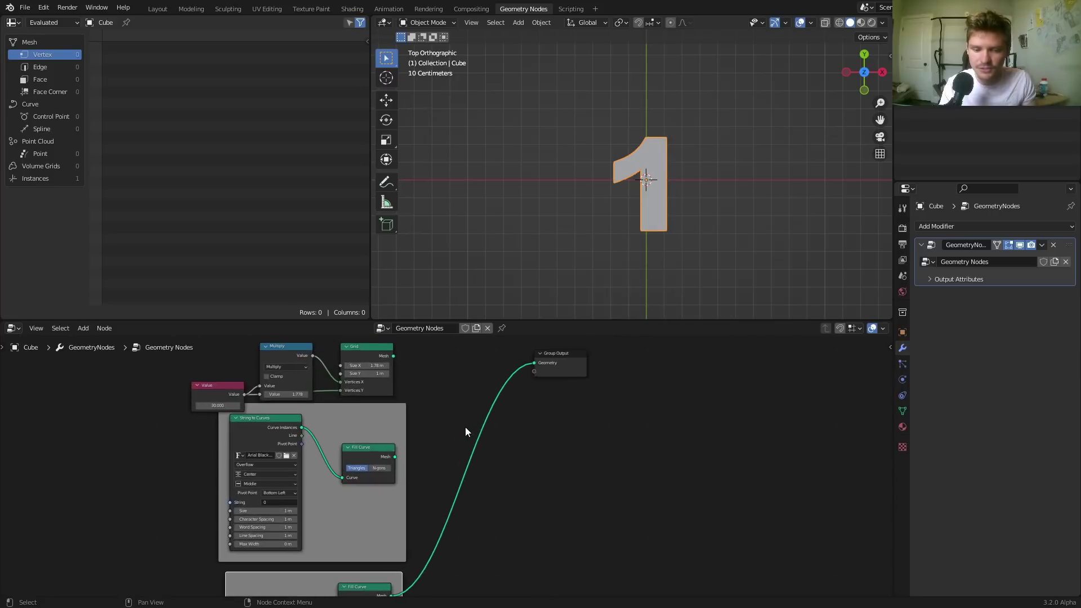
pyautogui.moveTo(524, 391); pyautogui.dragTo(468, 466, button='middle')
pyautogui.moveTo(501, 428); pyautogui.dragTo(662, 448)
pyautogui.scroll(5, 453, 451)
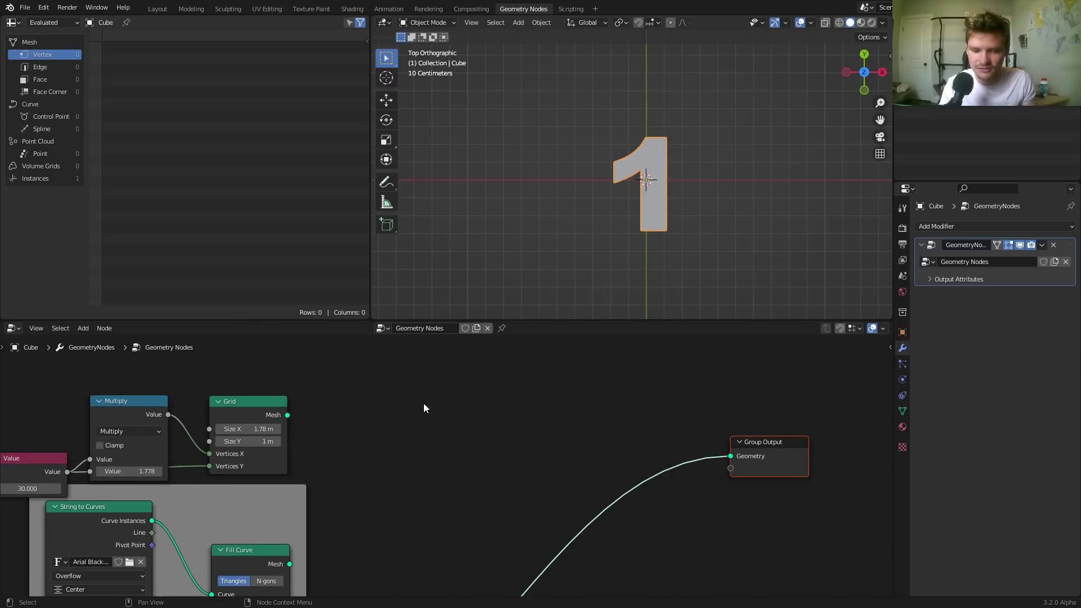
# - Add an Instance on Points node between the Grid and the Group Output, and compare its preview with the Grid's
pyautogui.hotkey('shift', 'a')
pyautogui.click(405, 374)
pyautogui.write('instance on p')
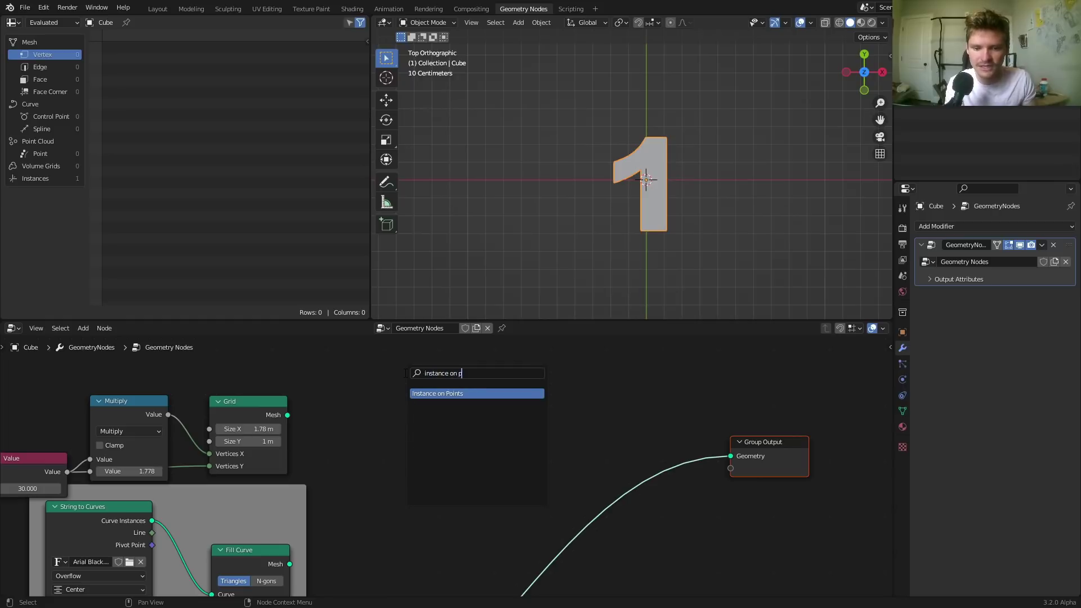
pyautogui.press('Return')
pyautogui.click(405, 373)
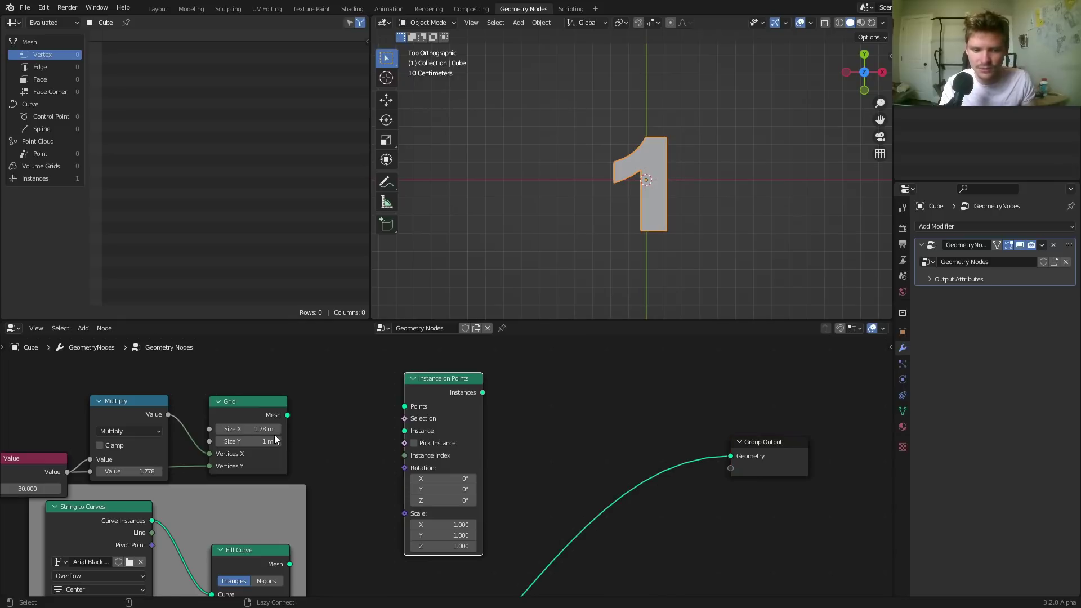
pyautogui.keyDown('alt'); pyautogui.moveTo(276, 438); pyautogui.dragTo(437, 394, button='right'); pyautogui.keyUp('alt')
pyautogui.keyDown('ctrl'); pyautogui.keyDown('shift'); pyautogui.click(454, 387); pyautogui.keyUp('shift'); pyautogui.keyUp('ctrl')
pyautogui.moveTo(454, 387); pyautogui.dragTo(524, 373)
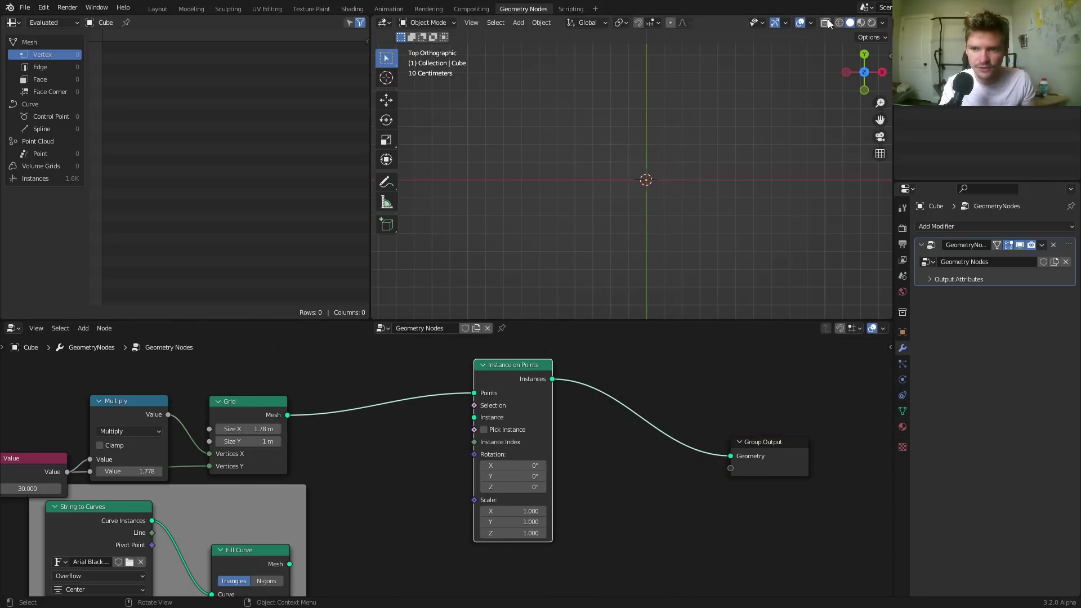
pyautogui.keyDown('ctrl'); pyautogui.keyDown('shift'); pyautogui.click(237, 417); pyautogui.keyUp('shift'); pyautogui.keyUp('ctrl')
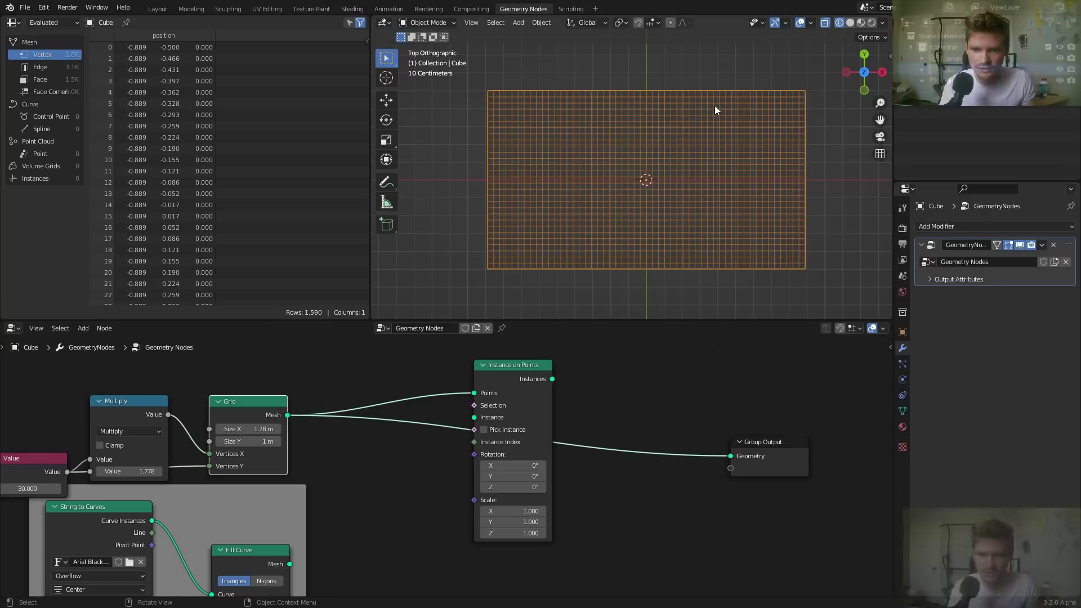
pyautogui.keyDown('ctrl'); pyautogui.keyDown('shift'); pyautogui.click(526, 377); pyautogui.keyUp('shift'); pyautogui.keyUp('ctrl')
# - Connect the 0 Fill Curve mesh to the Instance input and set the instance scale to 0.040 on all axes
pyautogui.moveTo(461, 444); pyautogui.dragTo(494, 381, button='middle')
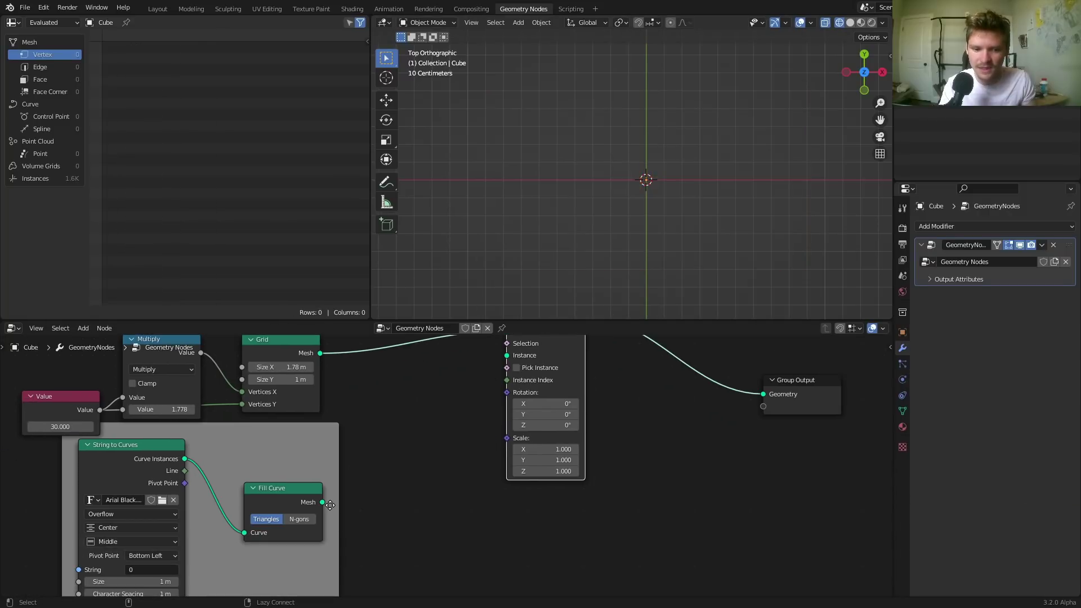
pyautogui.keyDown('alt'); pyautogui.moveTo(313, 505); pyautogui.dragTo(518, 367, button='right'); pyautogui.keyUp('alt')
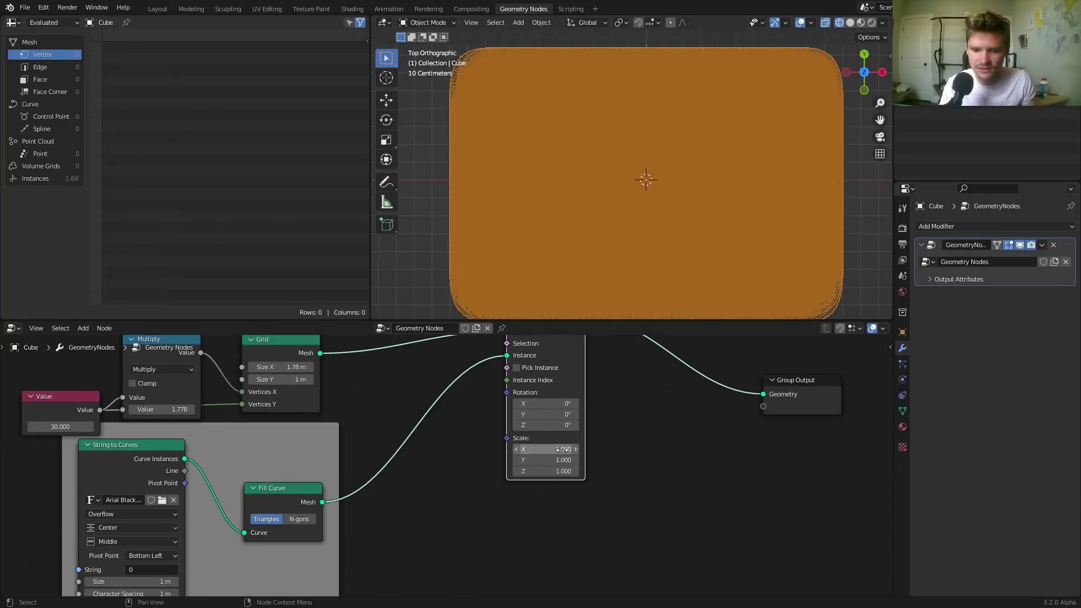
pyautogui.moveTo(545, 472); pyautogui.dragTo(491, 472)
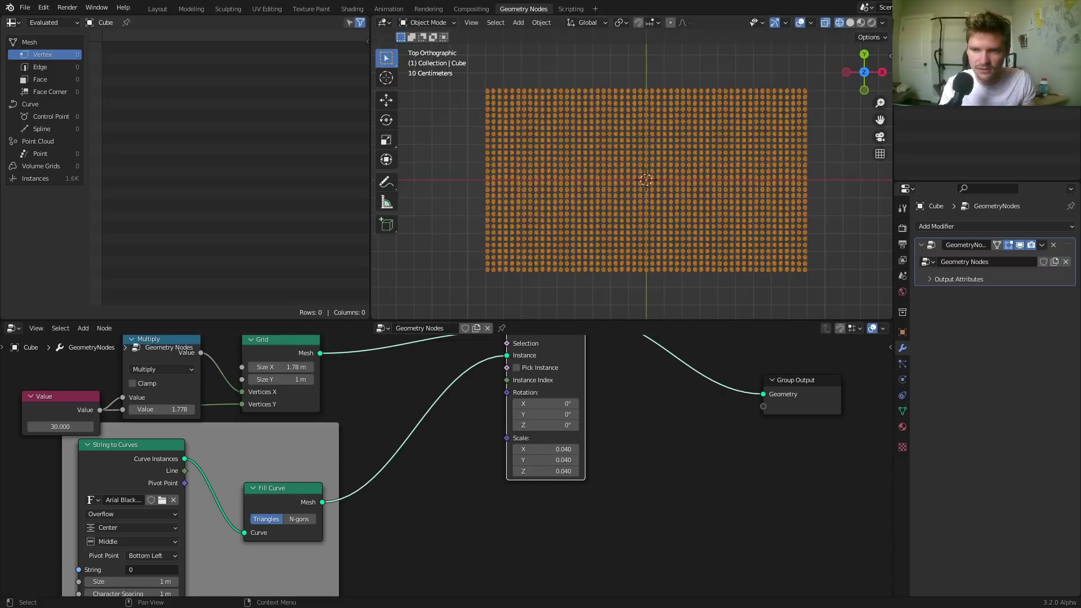
# - Display the instanced digits in solid shading with the viewport overlays hidden
pyautogui.click(850, 22)
pyautogui.scroll(2, 725, 185)
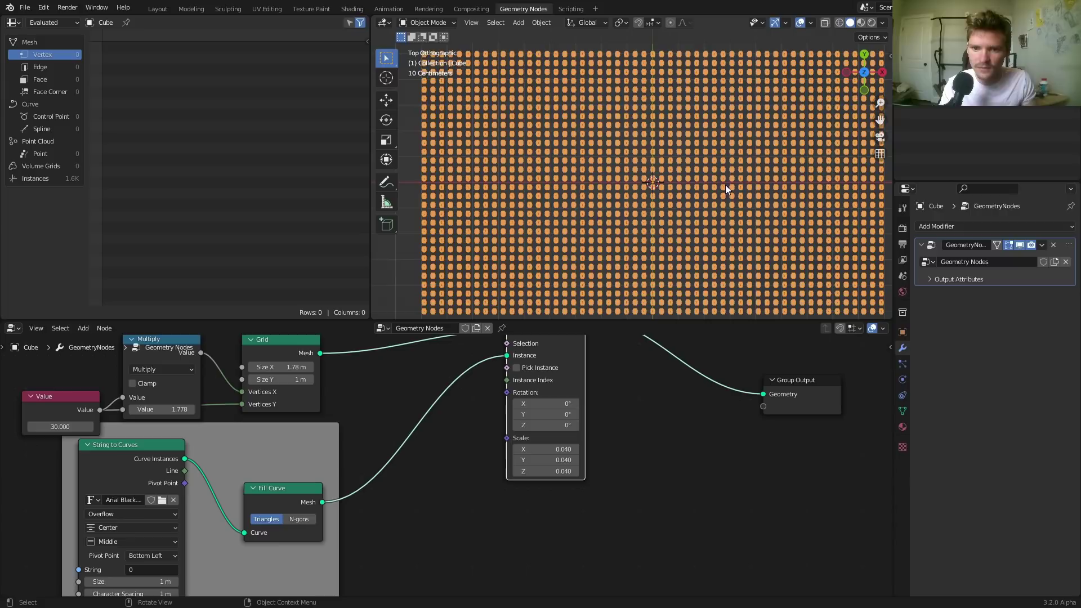
pyautogui.click(800, 22)
# - Try the 1 mesh as the instance through a reroute, undo the connection and dissolve the reroute
pyautogui.keyDown('shift'); pyautogui.moveTo(434, 418); pyautogui.dragTo(423, 390, button='right'); pyautogui.keyUp('shift')
pyautogui.scroll(-2, 430, 444)
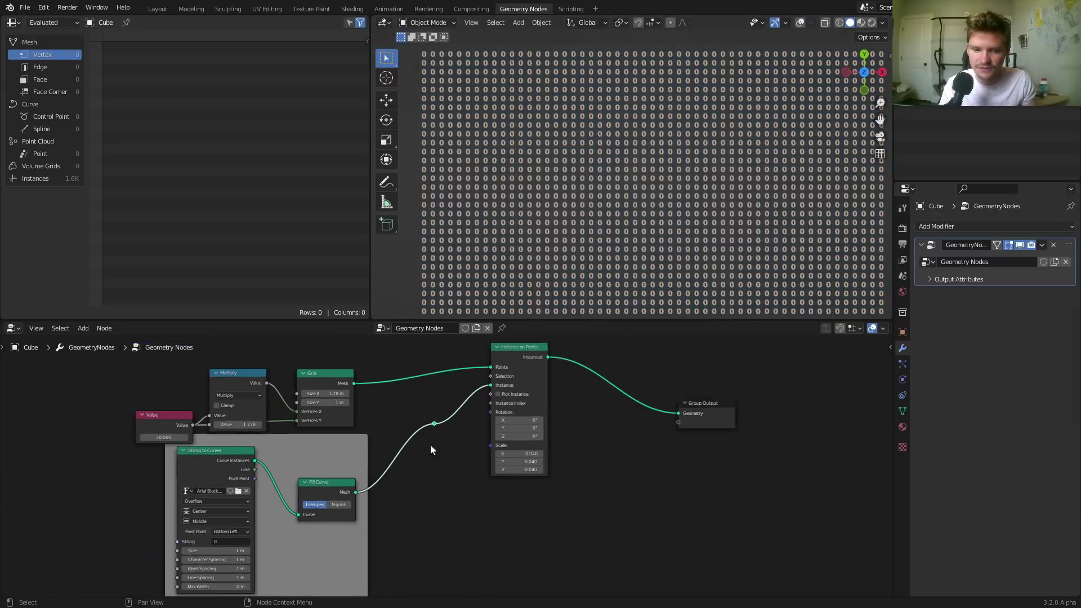
pyautogui.moveTo(408, 576); pyautogui.dragTo(420, 505, button='middle')
pyautogui.keyDown('alt'); pyautogui.moveTo(361, 556); pyautogui.dragTo(448, 359, button='right'); pyautogui.keyUp('alt')
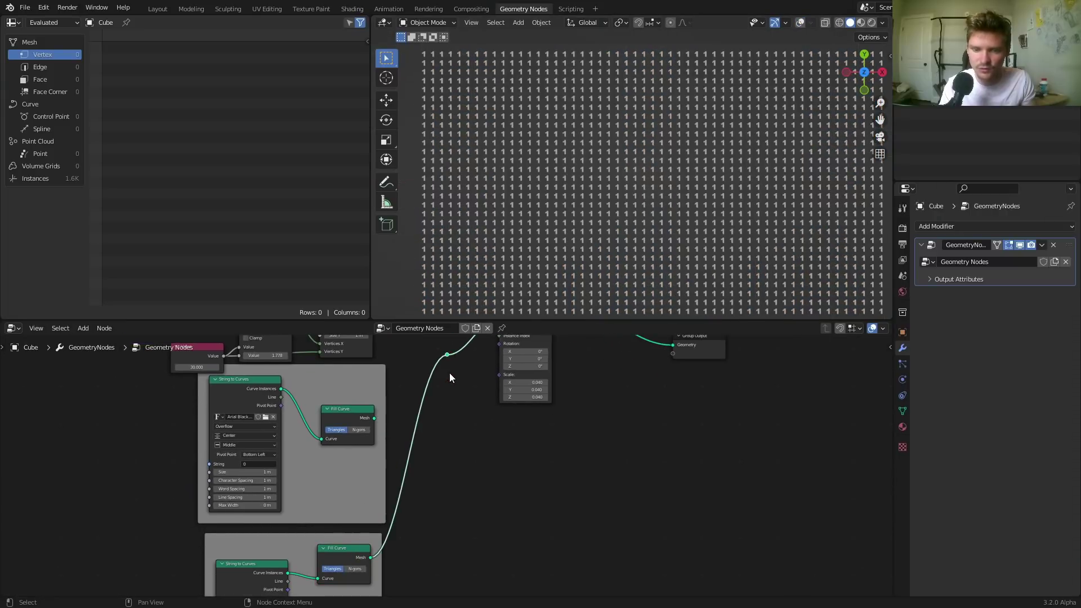
pyautogui.hotkey('ctrl', 'z')
pyautogui.moveTo(454, 375); pyautogui.dragTo(435, 342)
pyautogui.hotkey('ctrl', 'x')
# - Enable Pick Instance on the Instance on Points node
pyautogui.moveTo(458, 360); pyautogui.dragTo(448, 393, button='middle')
pyautogui.scroll(5, 449, 395)
pyautogui.moveTo(531, 355); pyautogui.dragTo(521, 426, button='middle')
pyautogui.scroll(1, 520, 426)
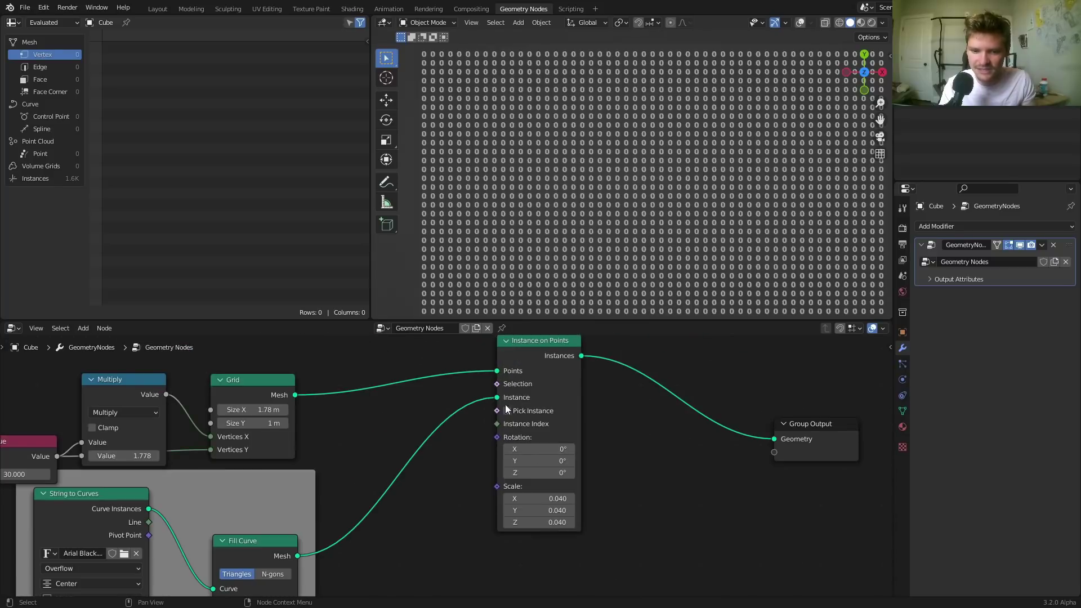
pyautogui.click(508, 412)
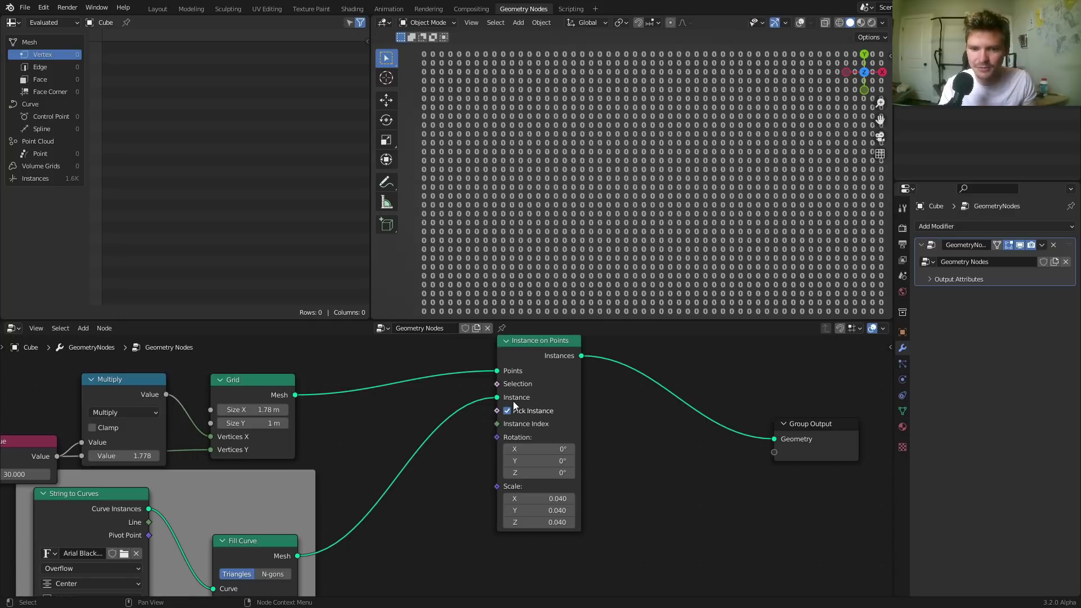
# - Try to merge the 0 and 1 Fill Curve nodes automatically, and undo the attempt
pyautogui.scroll(-2, 383, 507)
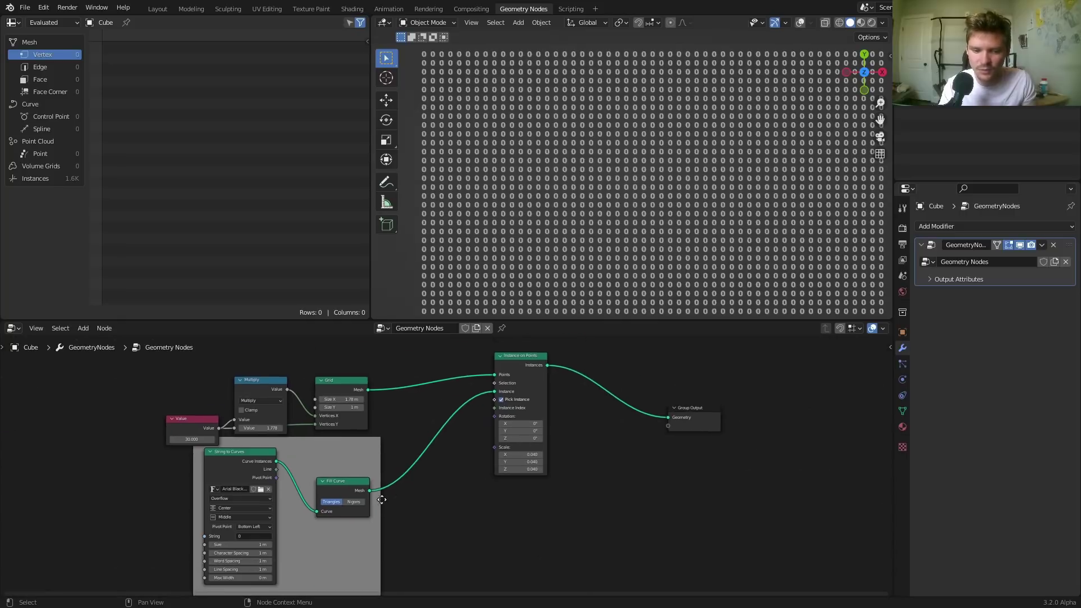
pyautogui.moveTo(382, 499); pyautogui.dragTo(381, 442, button='middle')
pyautogui.keyDown('ctrl'); pyautogui.keyDown('shift'); pyautogui.moveTo(347, 573); pyautogui.dragTo(346, 454, button='right'); pyautogui.keyUp('shift'); pyautogui.keyUp('ctrl')
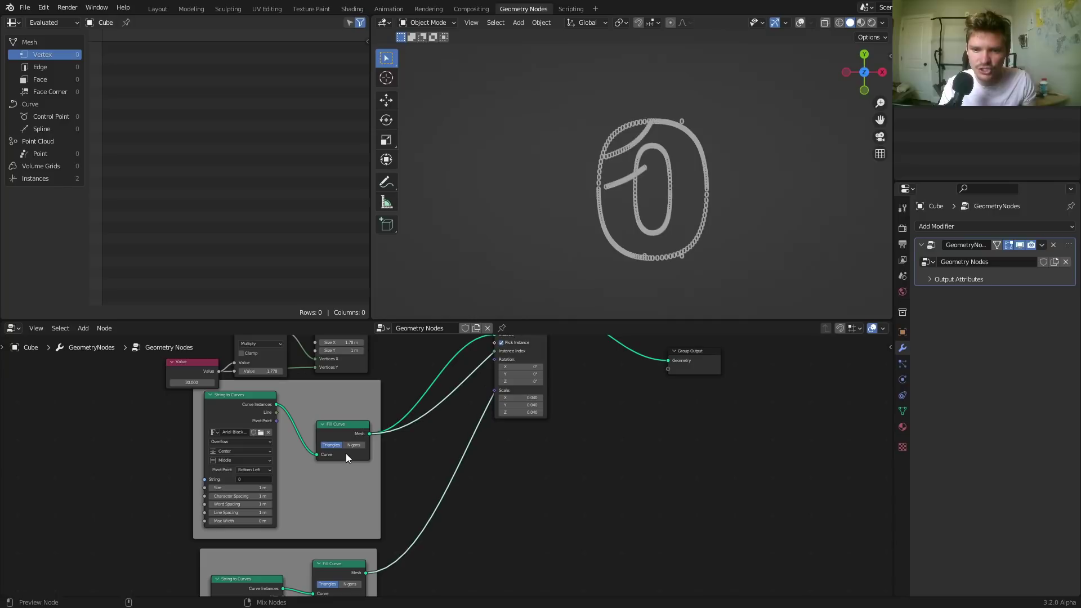
pyautogui.hotkey('ctrl', 'z')
# - Cut the link from the 0 Fill Curve to Instance on Points, and retry and undo the automatic merge
pyautogui.keyDown('ctrl'); pyautogui.moveTo(414, 445); pyautogui.dragTo(428, 381, button='right'); pyautogui.keyUp('ctrl')
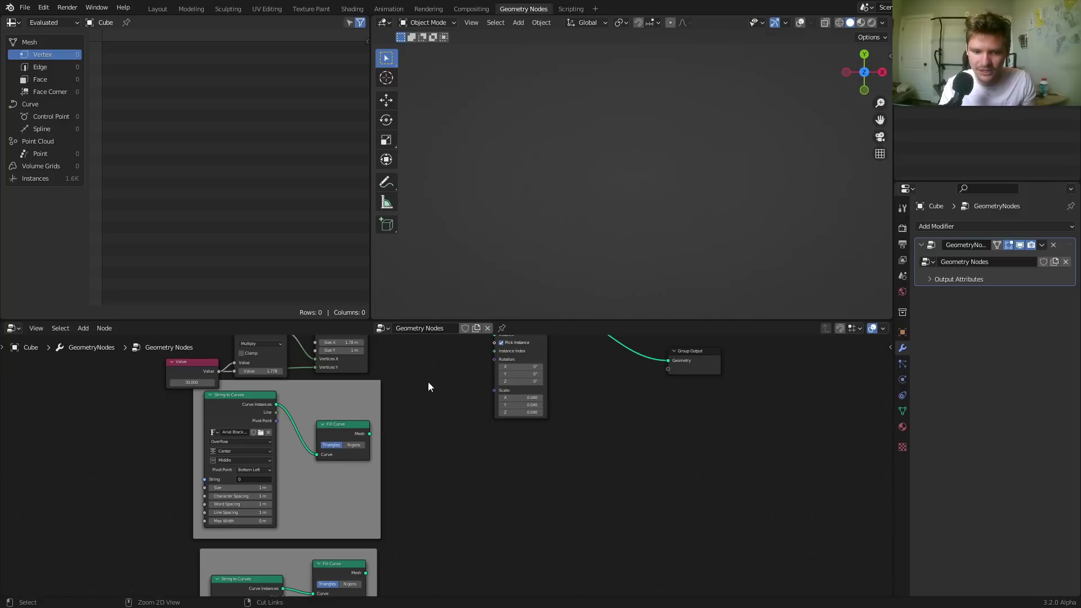
pyautogui.keyDown('ctrl'); pyautogui.keyDown('shift'); pyautogui.moveTo(343, 568); pyautogui.dragTo(353, 438, button='right'); pyautogui.keyUp('shift'); pyautogui.keyUp('ctrl')
pyautogui.hotkey('ctrl', 'z')
# - Add a Join Geometry node, connect both Fill Curve meshes to it, and preview the joined output
pyautogui.hotkey('shift', 'a')
pyautogui.write('join')
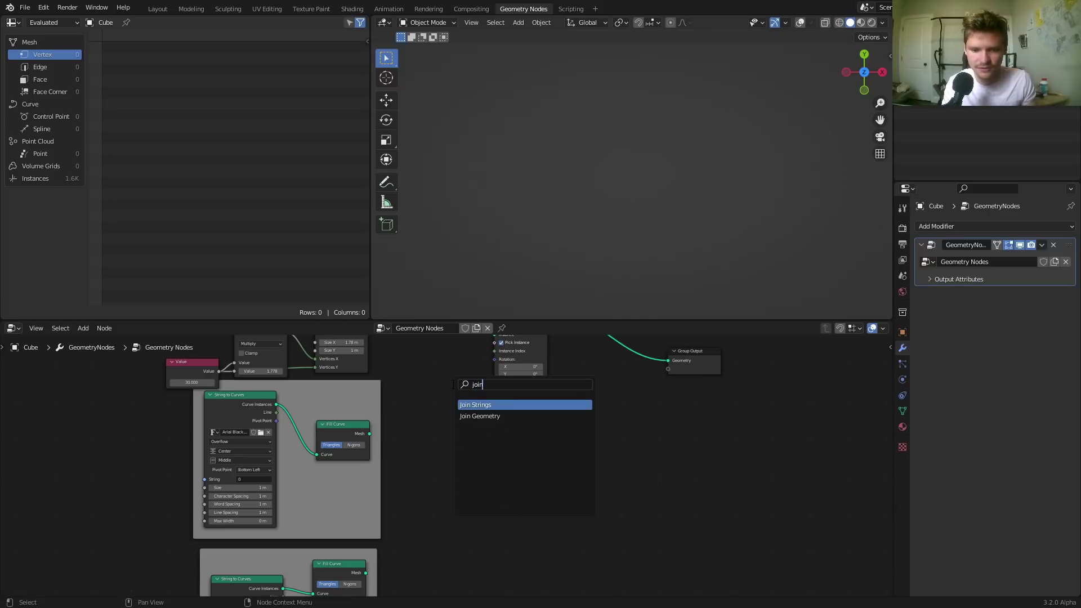
pyautogui.click(480, 417)
pyautogui.click(388, 431)
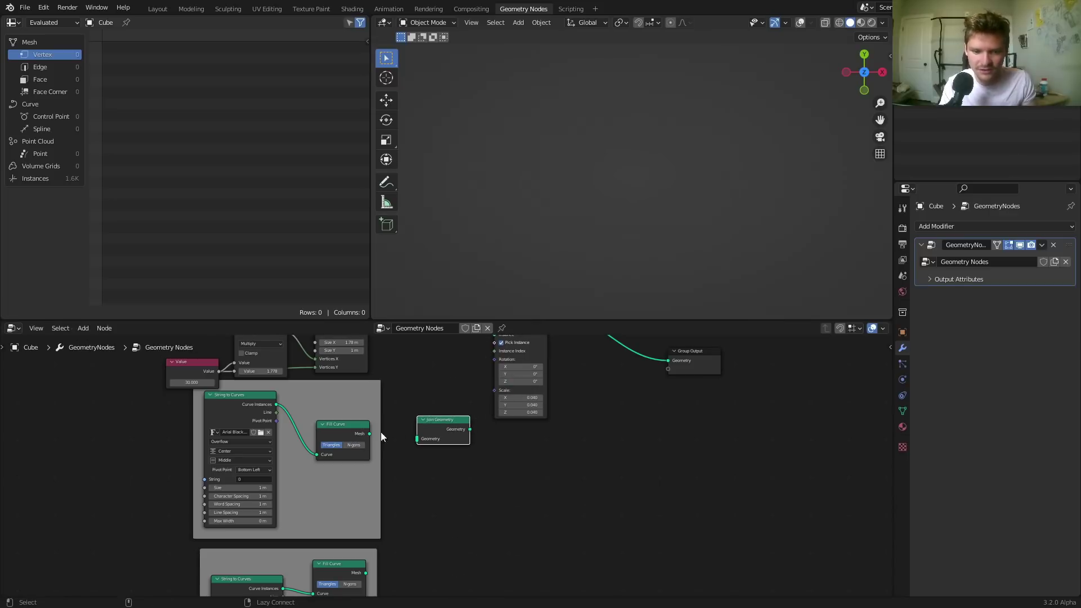
pyautogui.moveTo(366, 572); pyautogui.dragTo(445, 427)
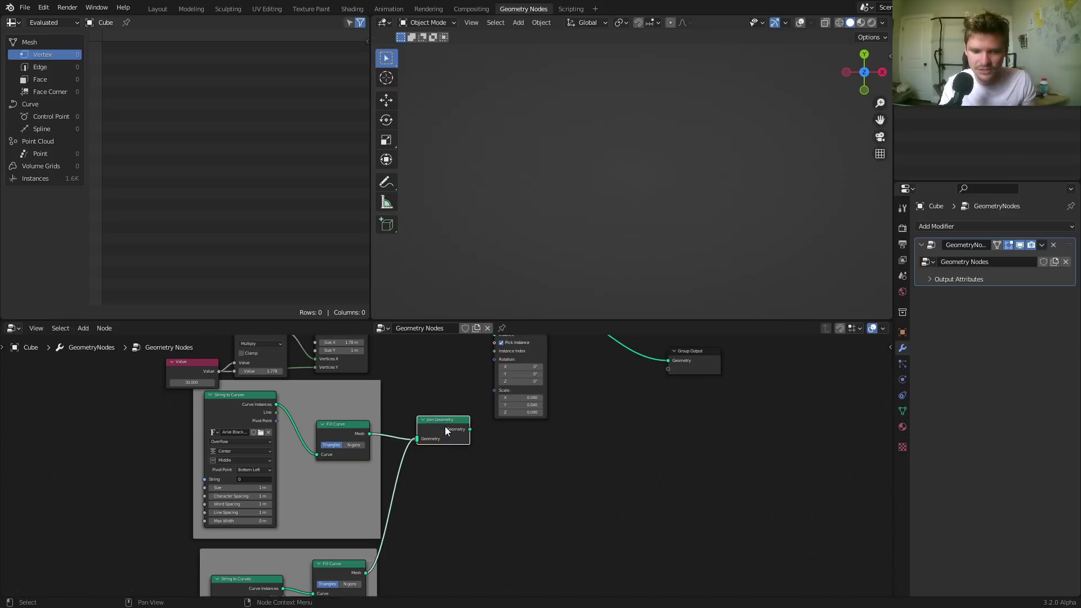
pyautogui.scroll(1, 445, 427)
pyautogui.keyDown('ctrl'); pyautogui.keyDown('shift'); pyautogui.click(445, 417); pyautogui.keyUp('shift'); pyautogui.keyUp('ctrl')
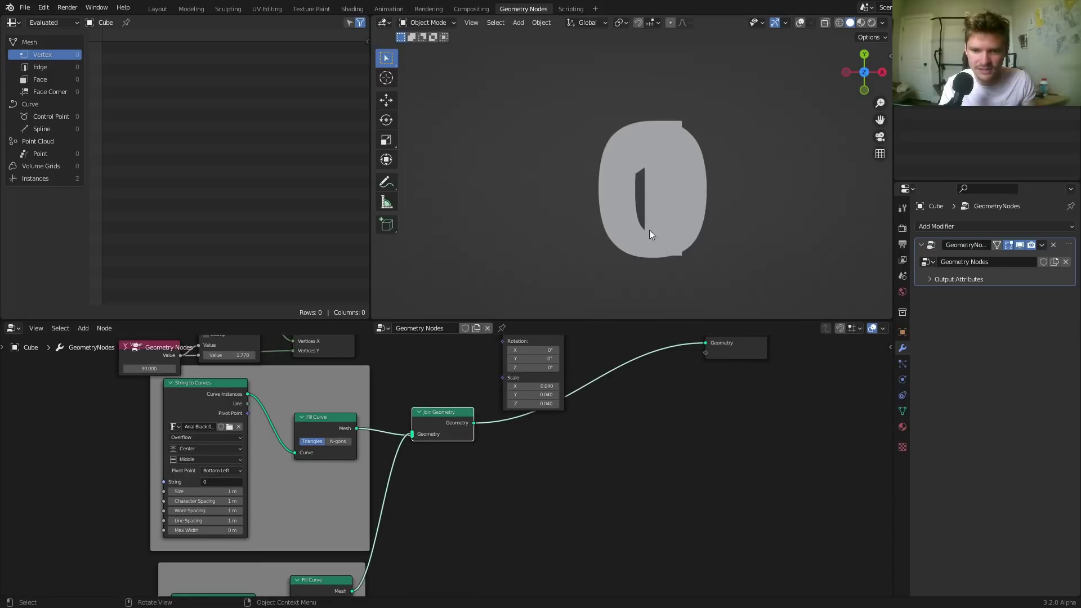
# - Inspect the joined geometry's instance data, connect Join Geometry to the Instance input of Instance on Points, and preview that node
pyautogui.scroll(4, 683, 187)
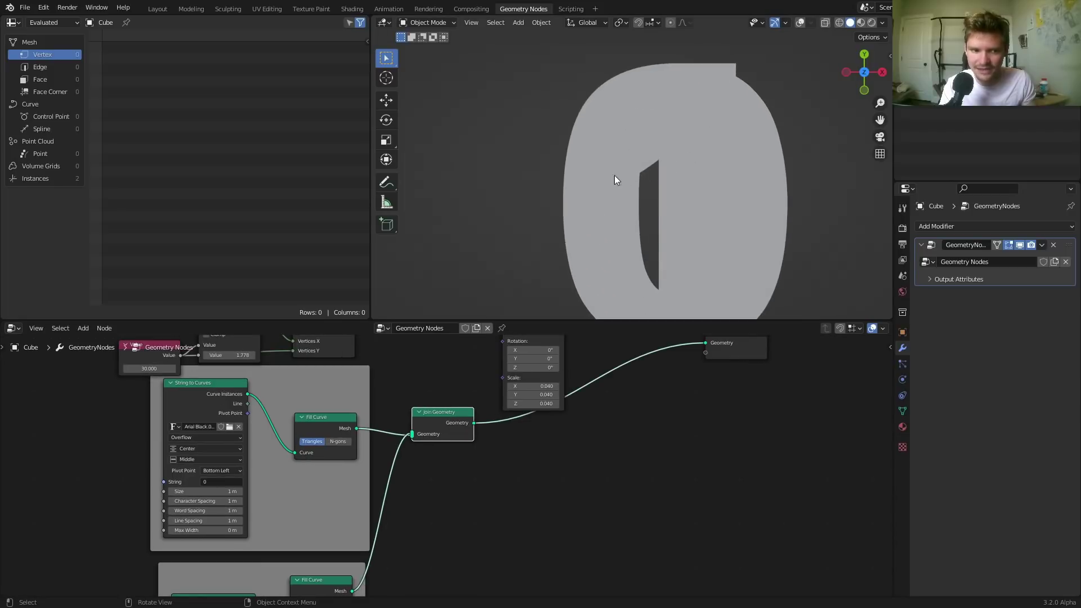
pyautogui.click(40, 182)
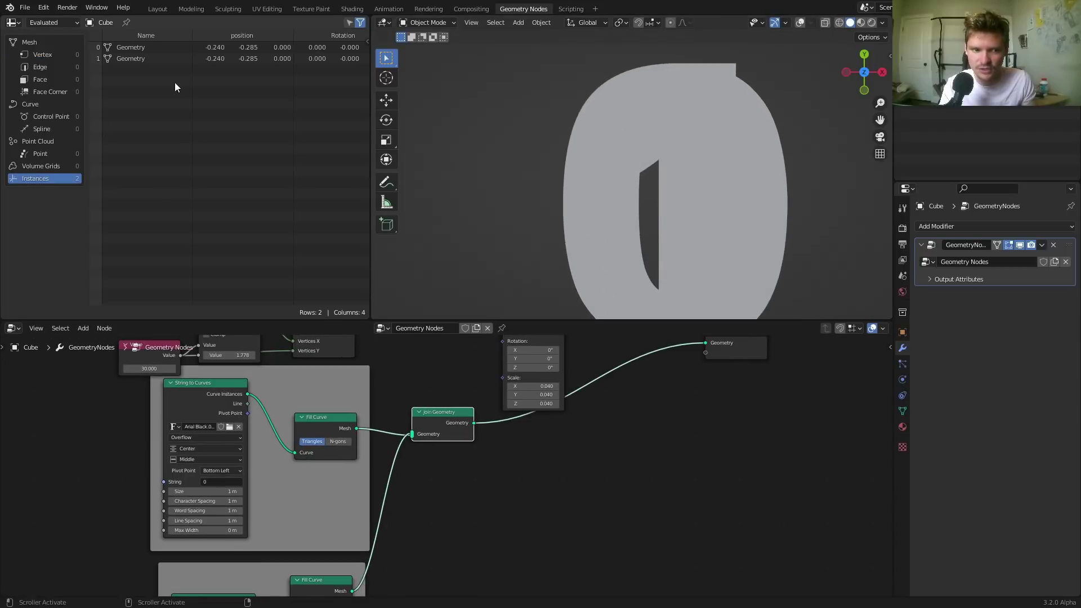
pyautogui.moveTo(447, 370); pyautogui.dragTo(465, 481, button='middle')
pyautogui.keyDown('alt'); pyautogui.moveTo(460, 536); pyautogui.dragTo(550, 410, button='right'); pyautogui.keyUp('alt')
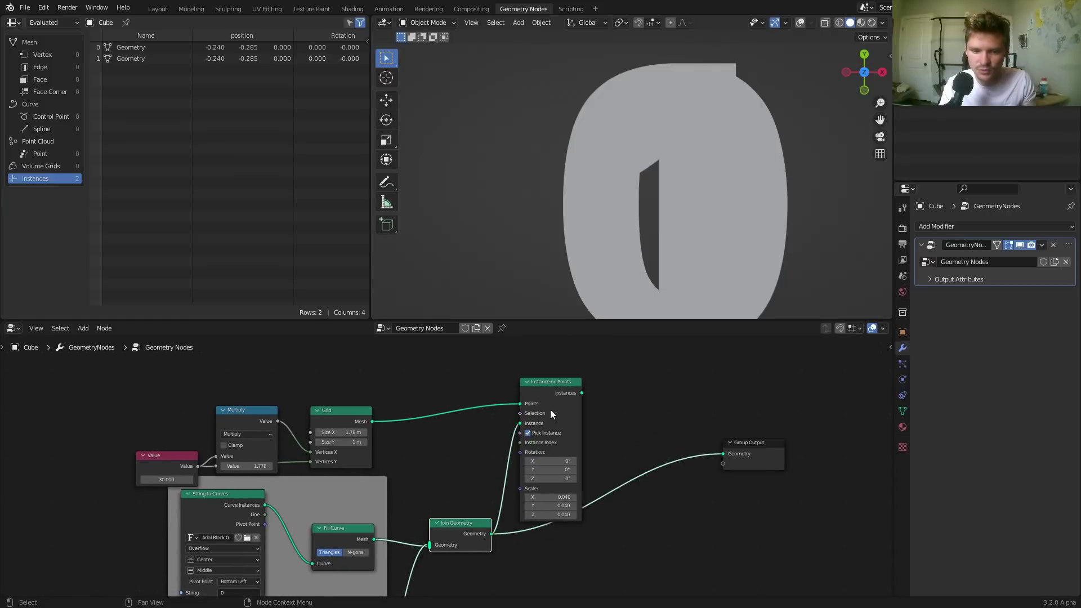
pyautogui.keyDown('ctrl'); pyautogui.keyDown('shift'); pyautogui.click(556, 391); pyautogui.keyUp('shift'); pyautogui.keyUp('ctrl')
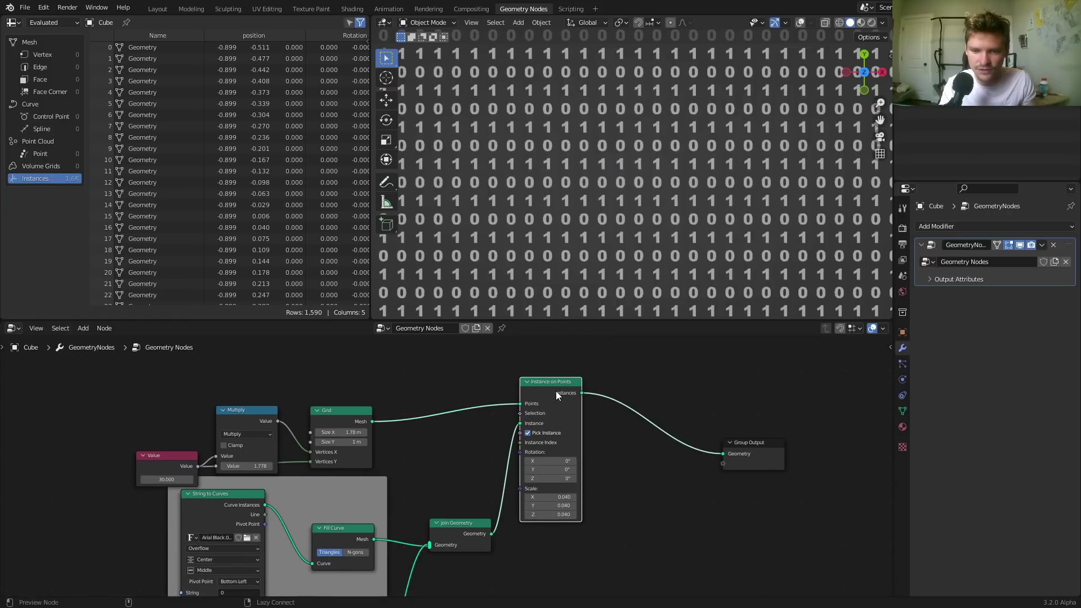
# - Toggle Pick Instance off and back on to compare how the digits are distributed over the grid
pyautogui.click(527, 433)
pyautogui.click(527, 433)
pyautogui.scroll(-2, 619, 228)
pyautogui.scroll(-2, 619, 228)
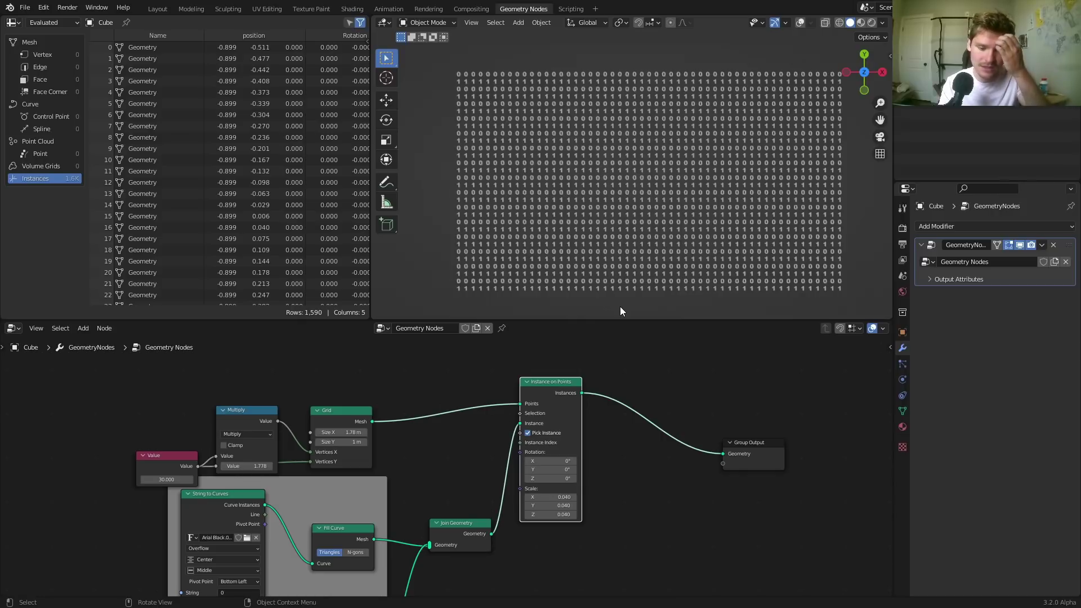
pyautogui.moveTo(344, 511); pyautogui.dragTo(366, 404, button='middle')
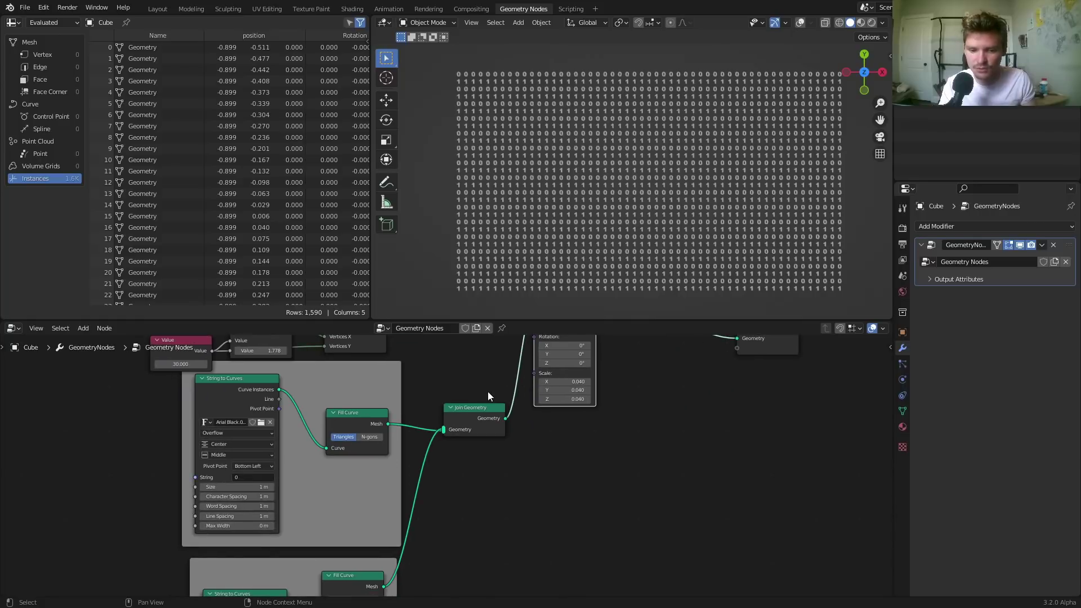
pyautogui.moveTo(487, 396); pyautogui.dragTo(485, 466, button='middle')
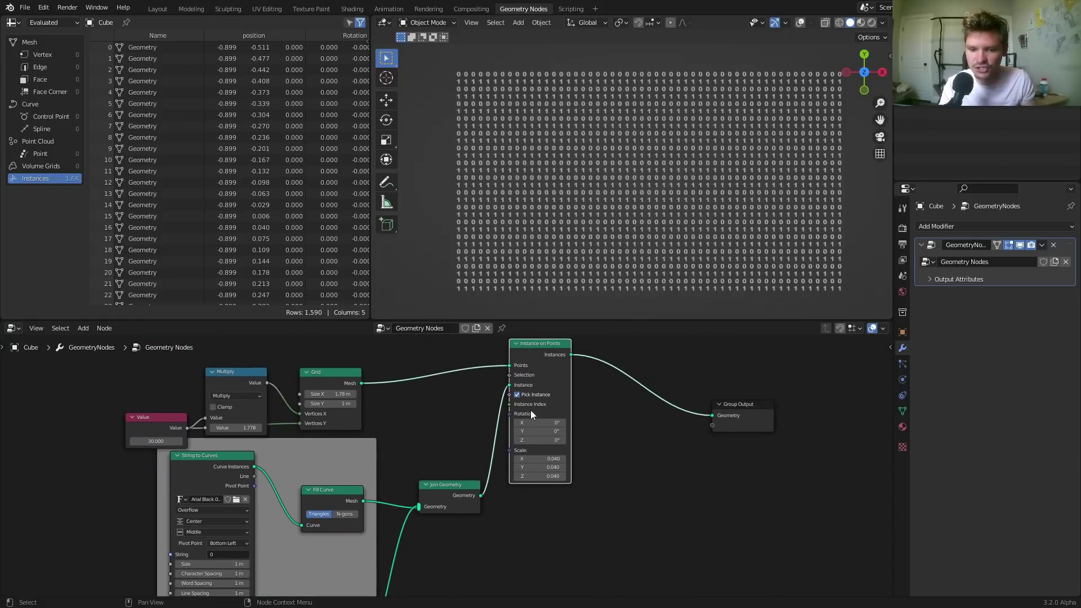
# - Move Instance on Points away from Join Geometry and connect a new integer Random Value node to its Instance Index
pyautogui.moveTo(738, 474); pyautogui.dragTo(708, 388)
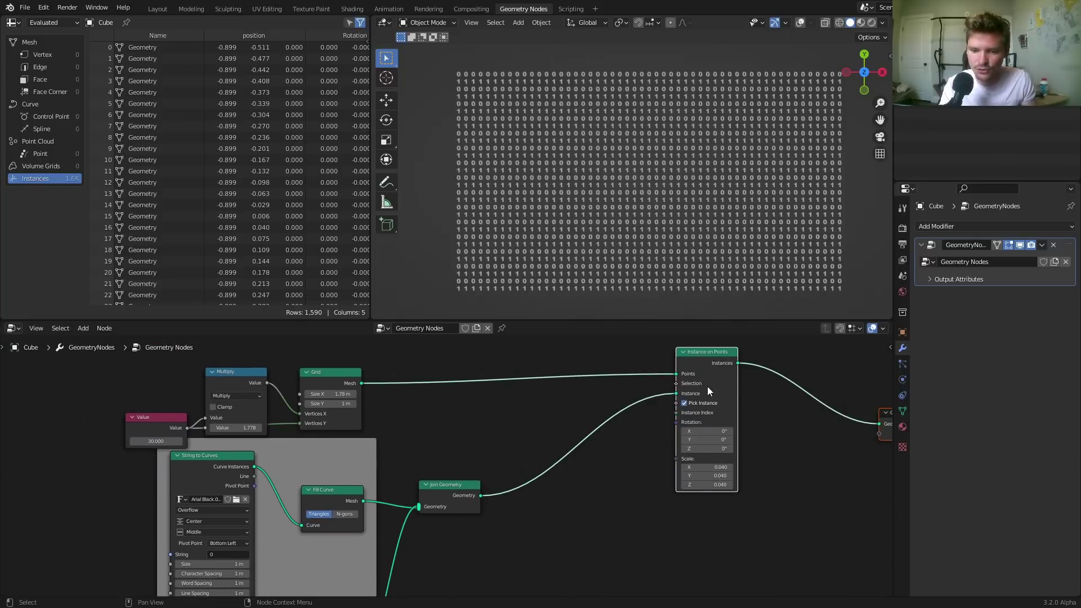
pyautogui.click(662, 435)
pyautogui.scroll(2, 662, 439)
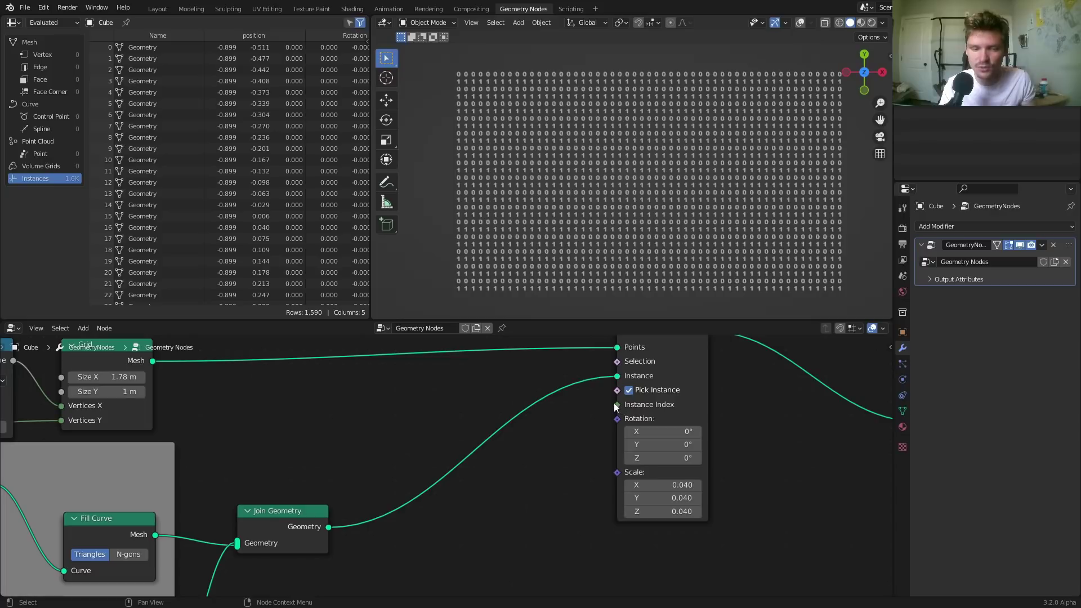
pyautogui.moveTo(615, 404); pyautogui.dragTo(526, 457)
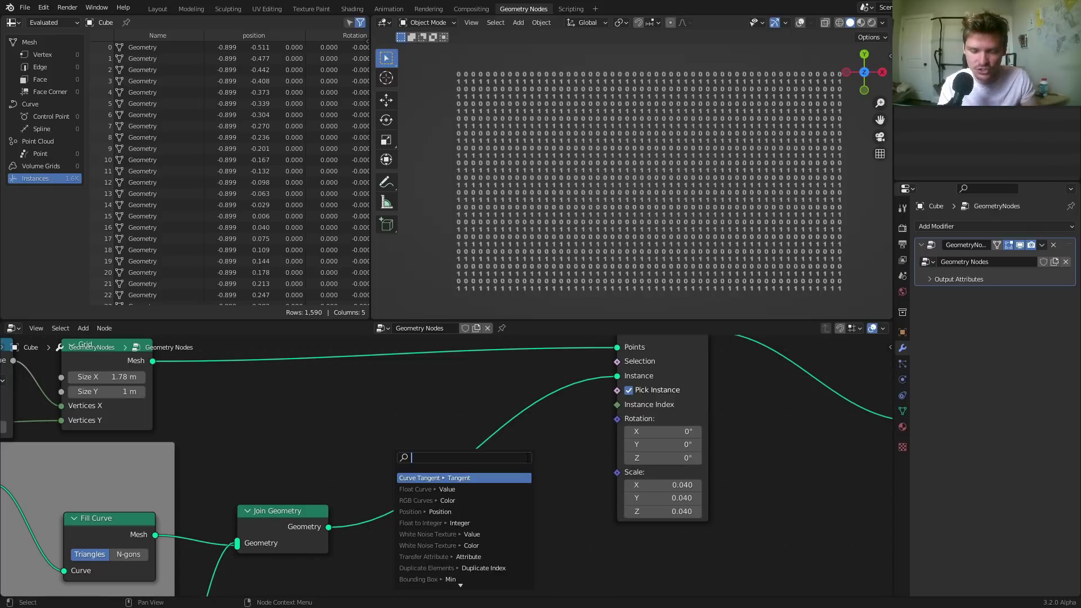
pyautogui.write('random')
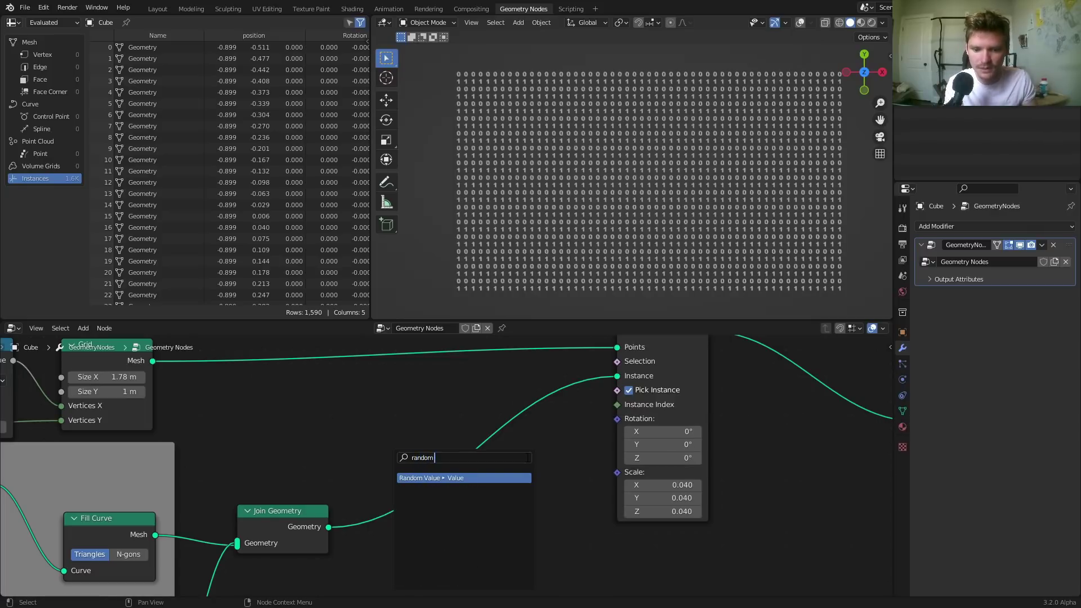
pyautogui.press('Return')
pyautogui.click(564, 485)
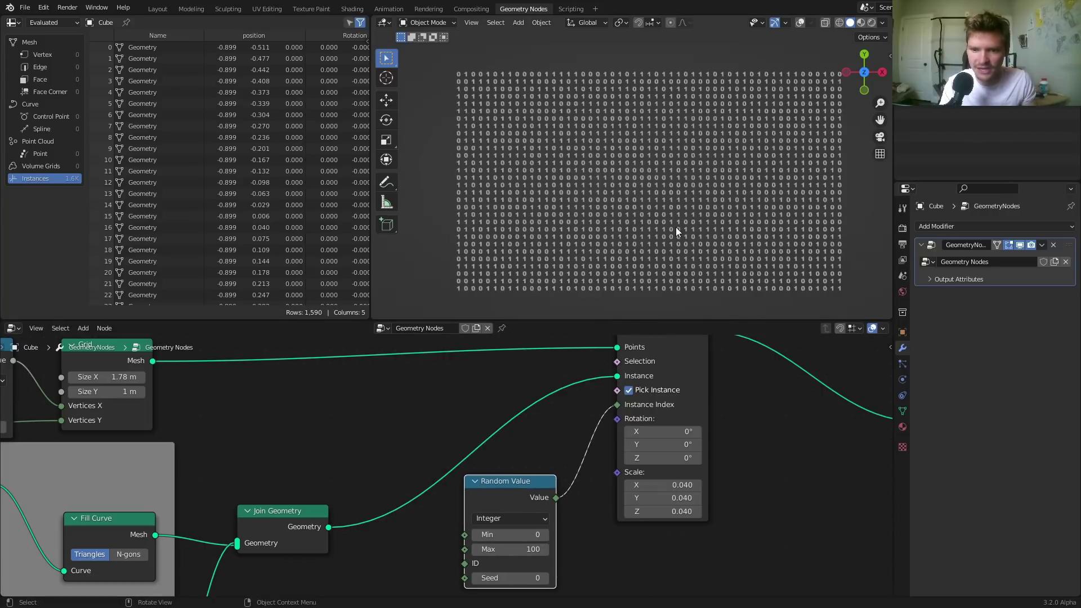
# - Connect the Seconds output of a new Scene Time node to the Random Value seed and place it below Join Geometry
pyautogui.keyDown('shift'); pyautogui.scroll(-4, 546, 429); pyautogui.keyUp('shift')
pyautogui.scroll(2, 542, 429)
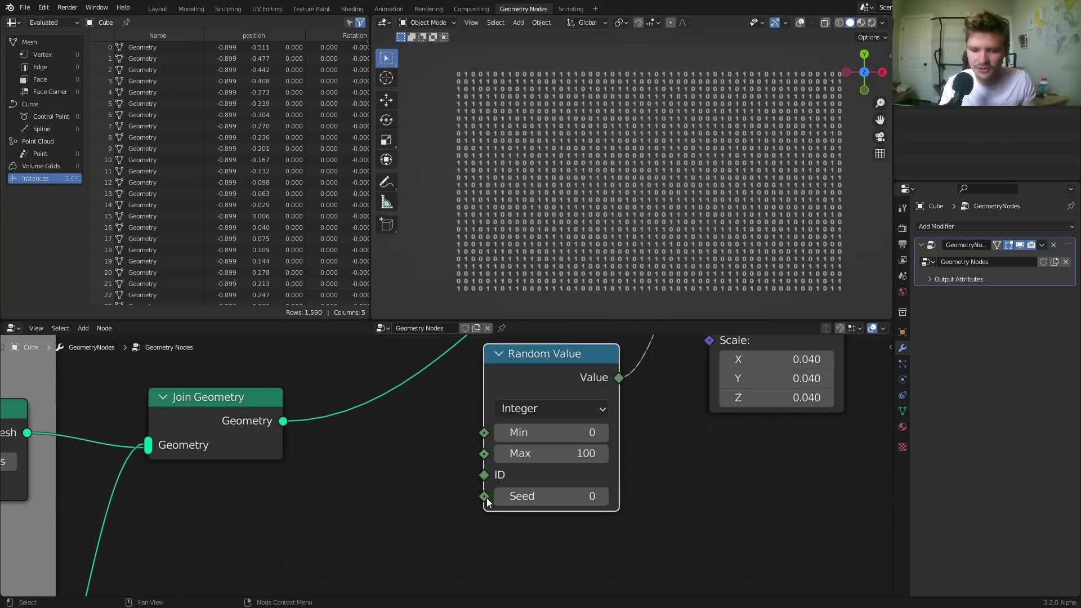
pyautogui.moveTo(484, 497); pyautogui.dragTo(307, 470)
pyautogui.write('time')
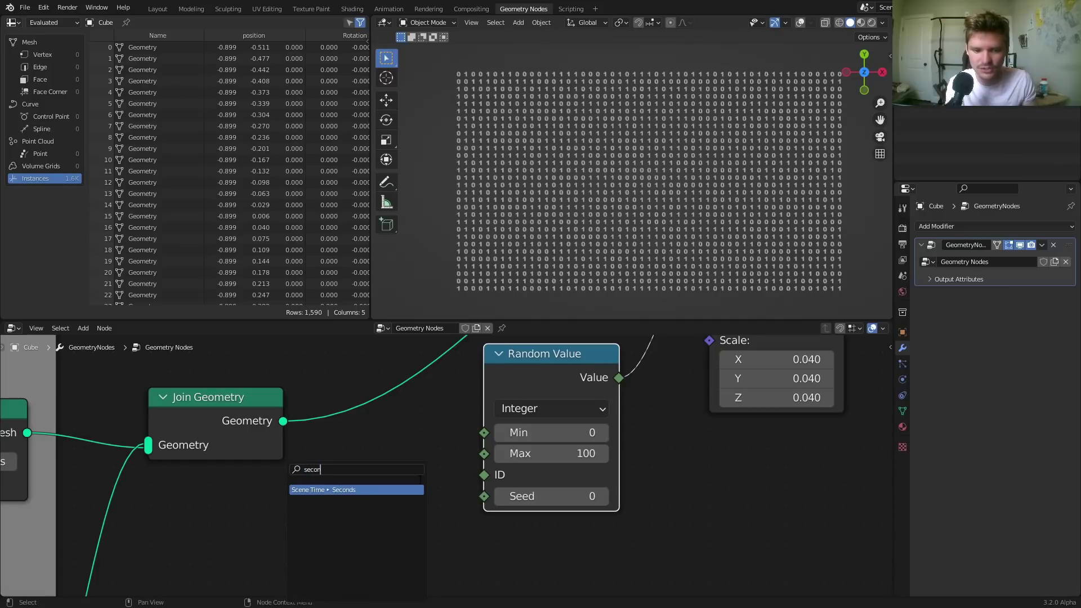
pyautogui.press('Return')
pyautogui.click(419, 479)
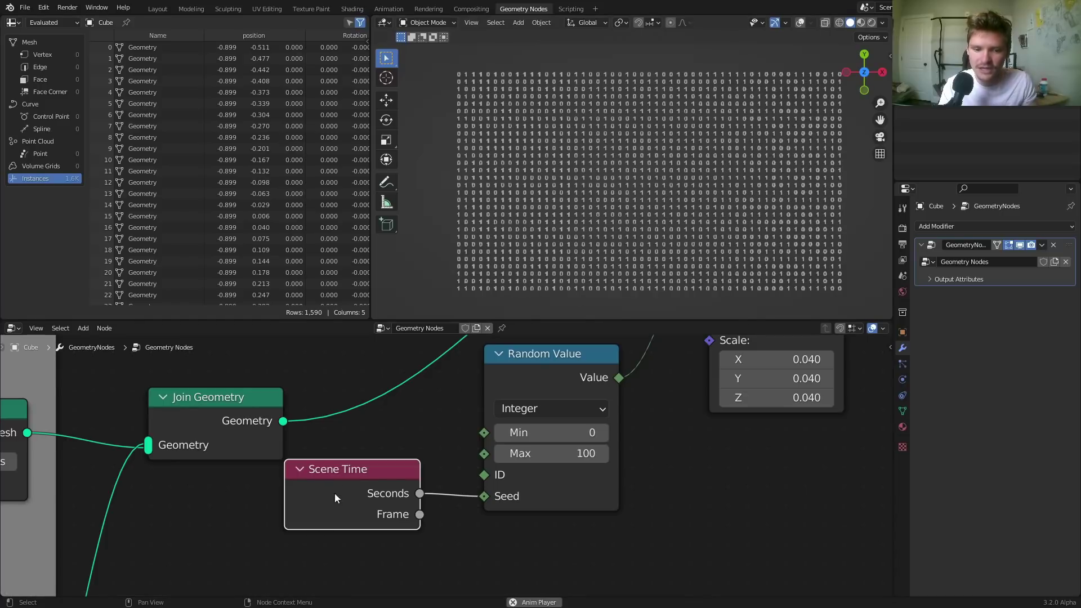
pyautogui.moveTo(335, 492); pyautogui.dragTo(198, 529)
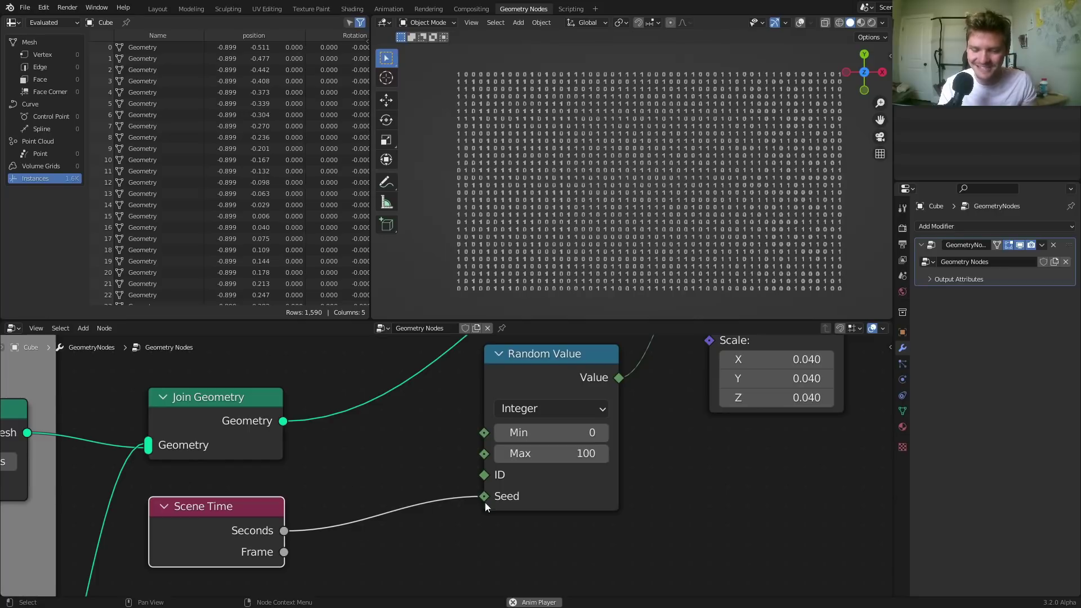
# - Duplicate the Random Value node and place the copy below Scene Time
pyautogui.scroll(-2, 558, 365)
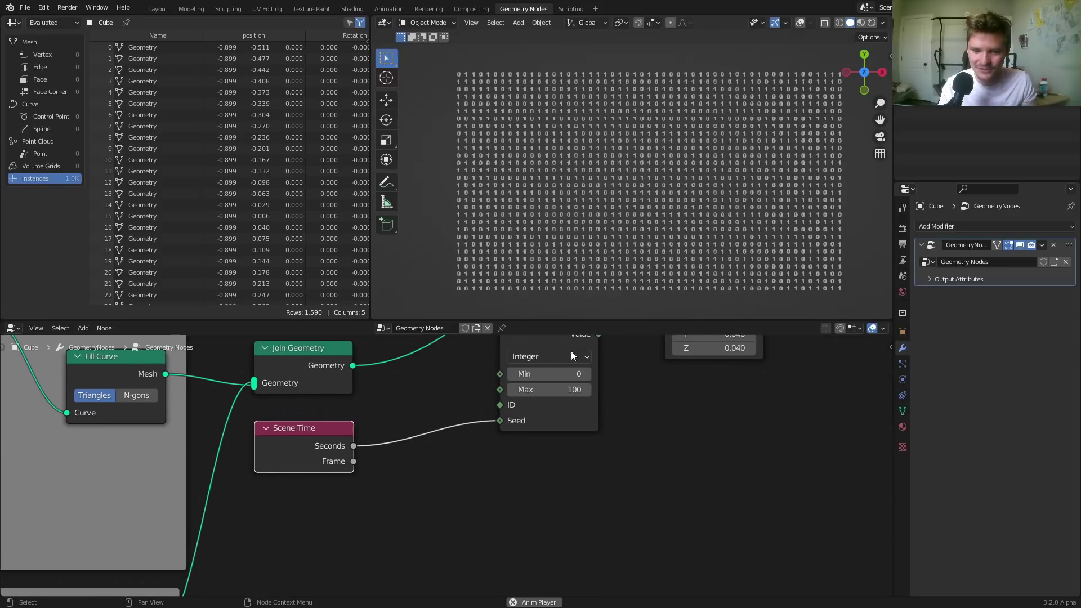
pyautogui.hotkey('shift', 'd')
pyautogui.click(276, 548)
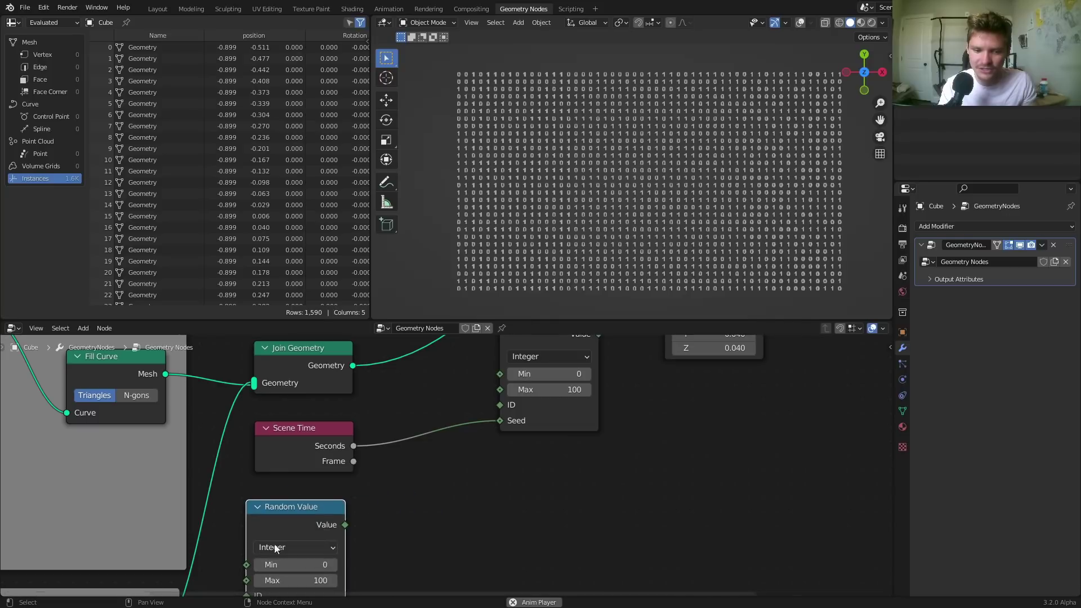
# - Insert a Math node set to Multiply between Scene Time's Seconds and the Random Value seed
pyautogui.hotkey('shift', 'a')
pyautogui.write('m')
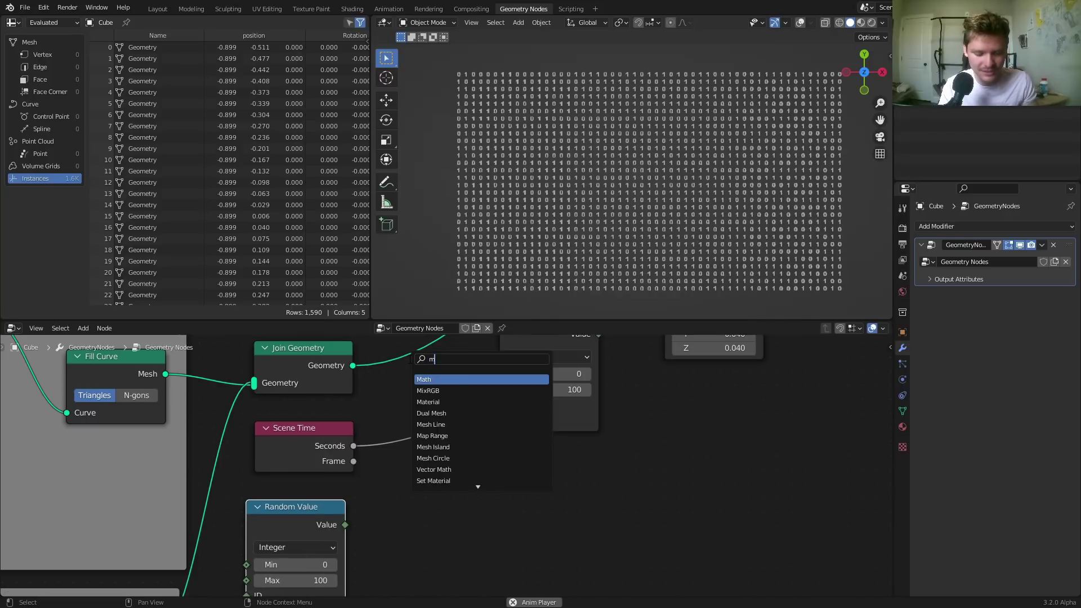
pyautogui.write('ath')
pyautogui.press('Return')
pyautogui.click(442, 426)
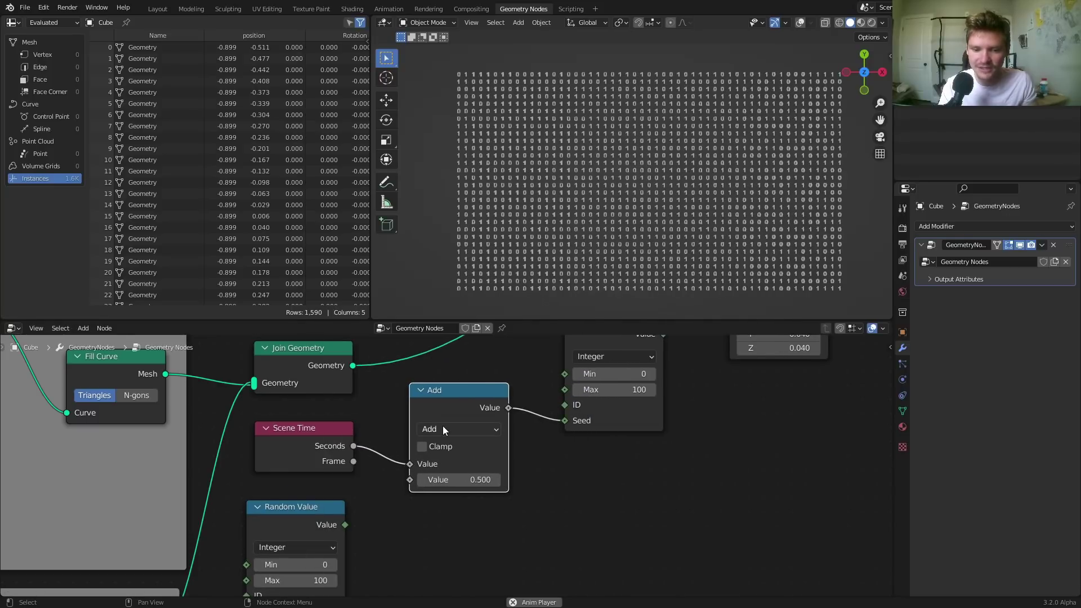
pyautogui.click(443, 427)
pyautogui.press('m')
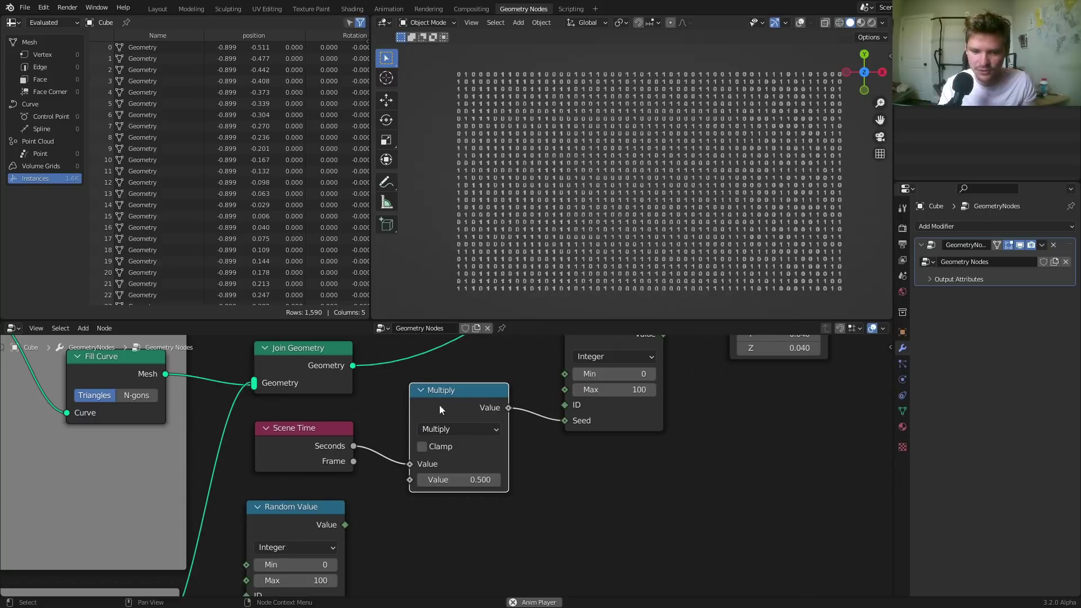
# - Try a factor of 10 and then 2 on the Multiply node that scales the scene time
pyautogui.moveTo(430, 500); pyautogui.dragTo(462, 443, button='middle')
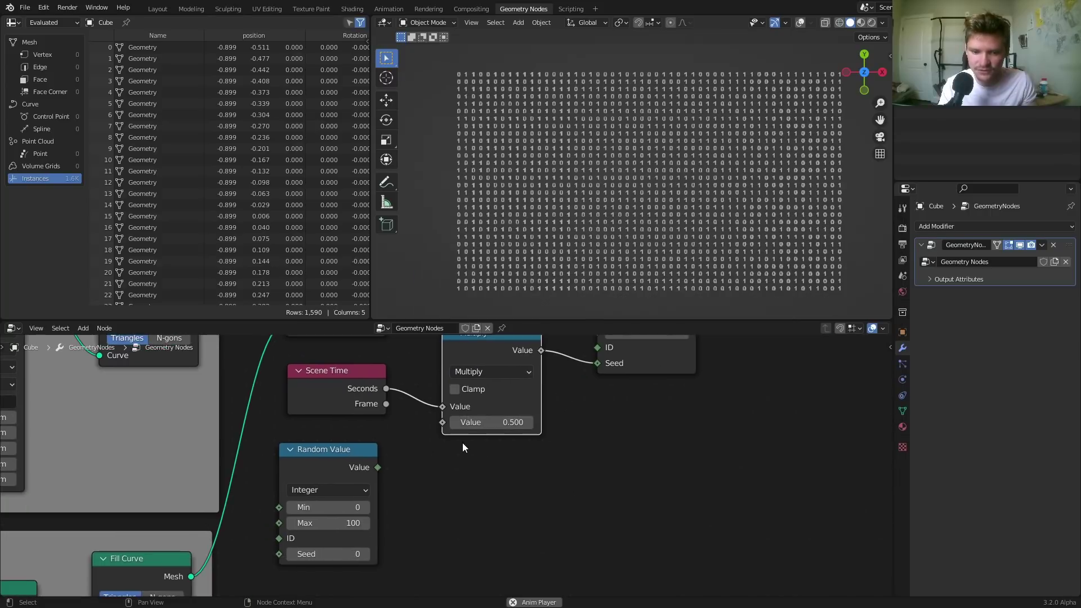
pyautogui.click(491, 421)
pyautogui.write('10')
pyautogui.press('Return')
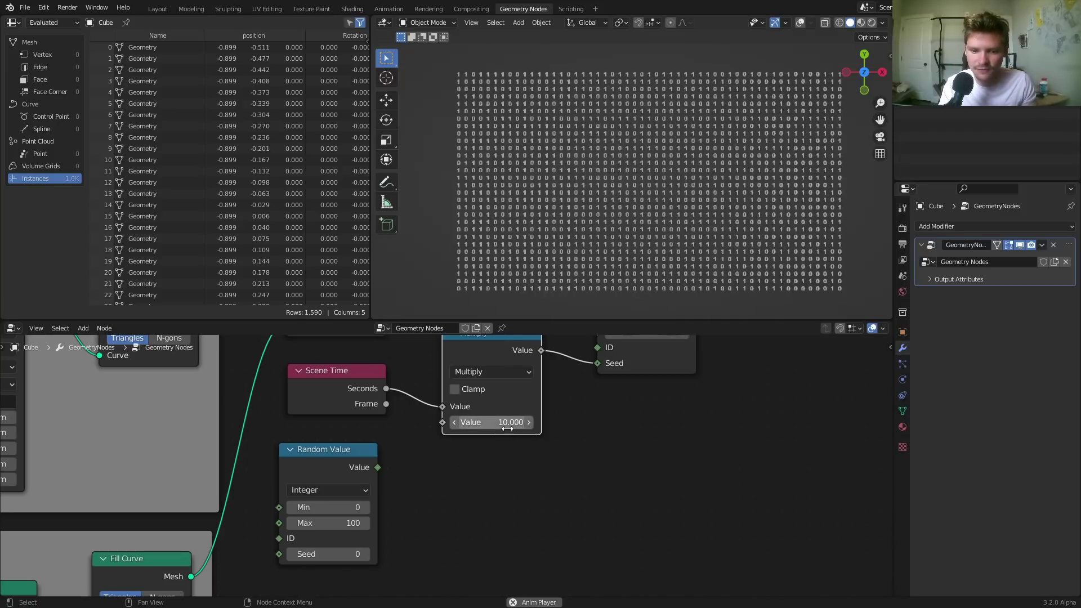
pyautogui.click(505, 429)
pyautogui.write('2')
pyautogui.press('Return')
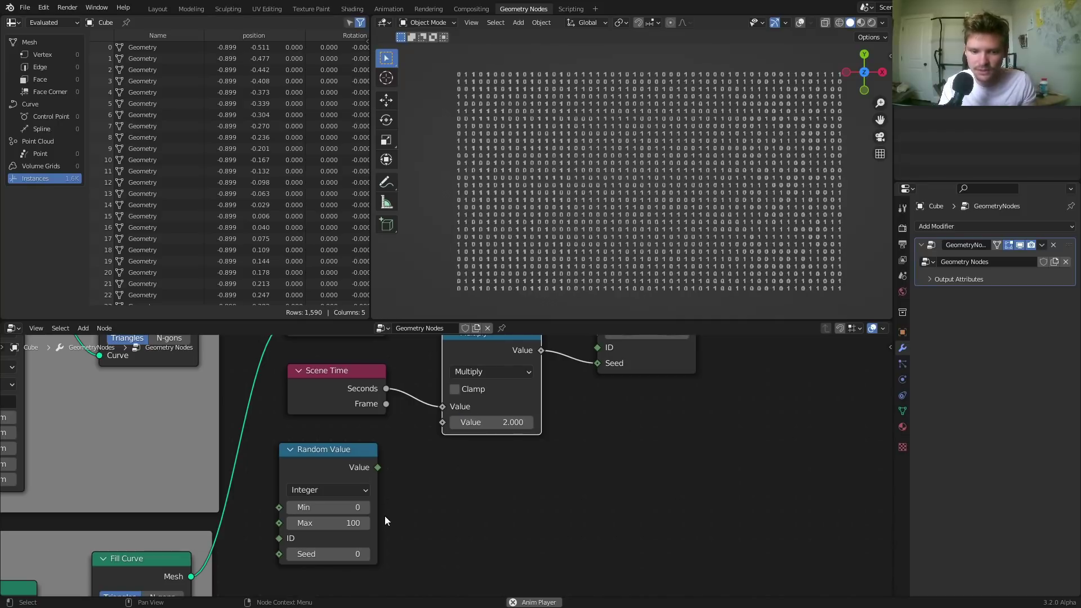
# - Set the duplicated Random Value node to Float, connect it to Multiply's second value, and check the animation in a maximized viewport
pyautogui.click(350, 485)
pyautogui.click(350, 486)
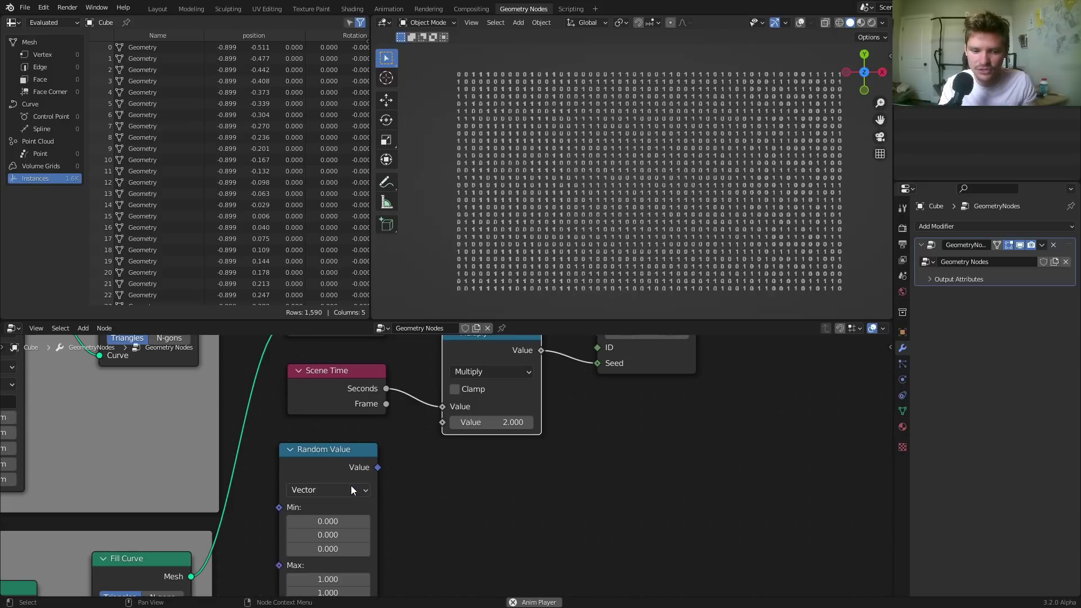
pyautogui.scroll(-2, 371, 467)
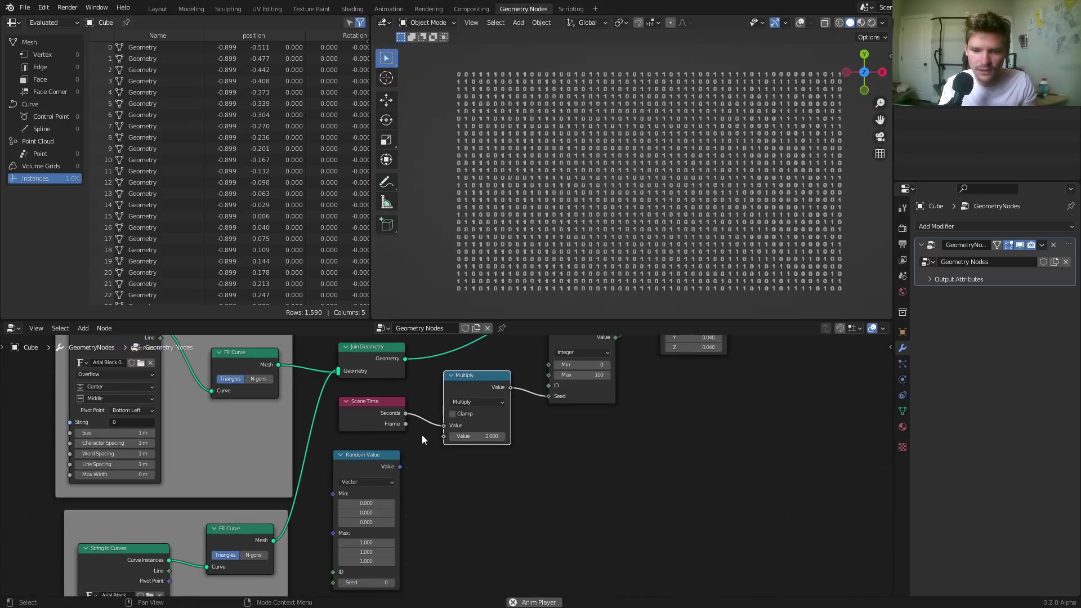
pyautogui.scroll(3, 383, 482)
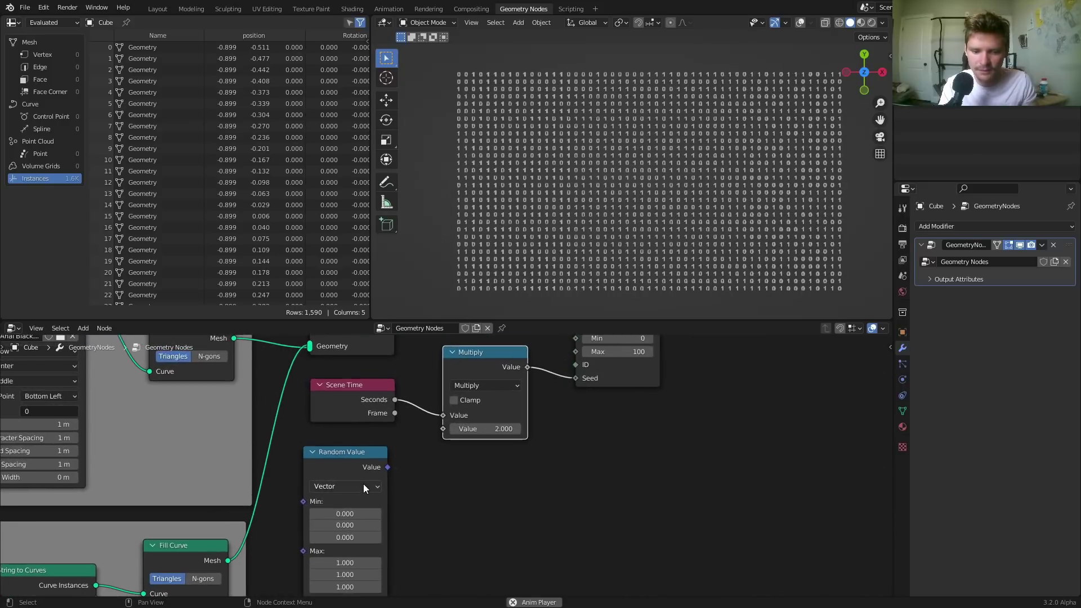
pyautogui.click(328, 480)
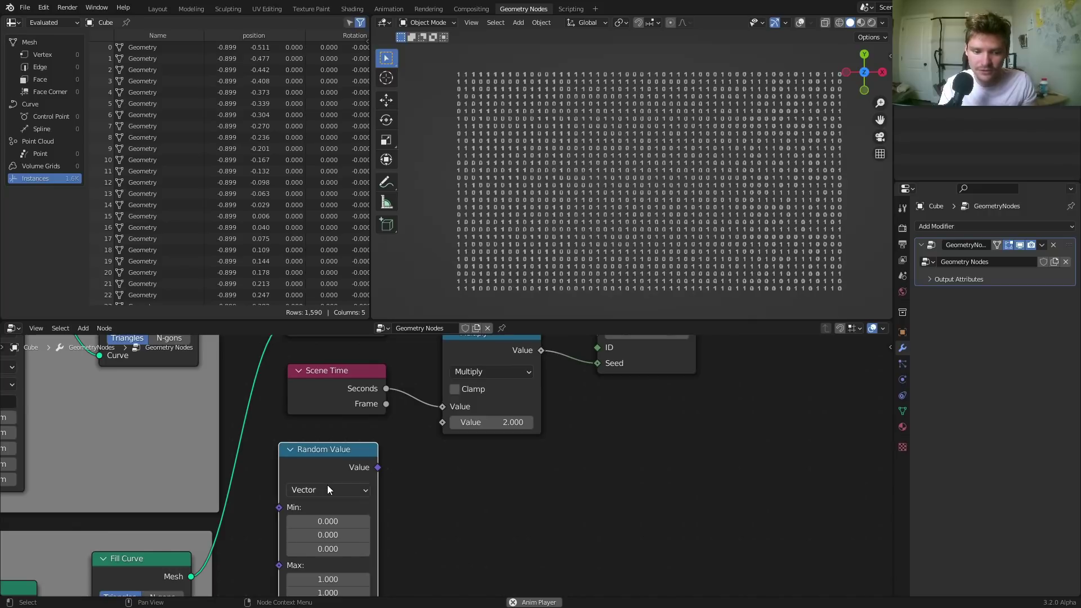
pyautogui.click(326, 489)
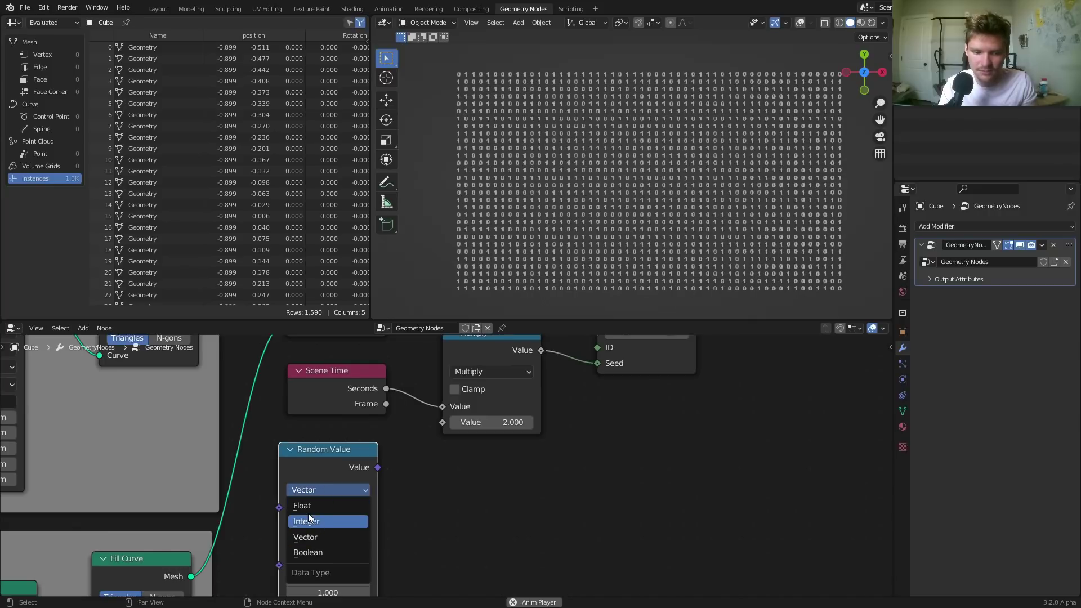
pyautogui.click(304, 506)
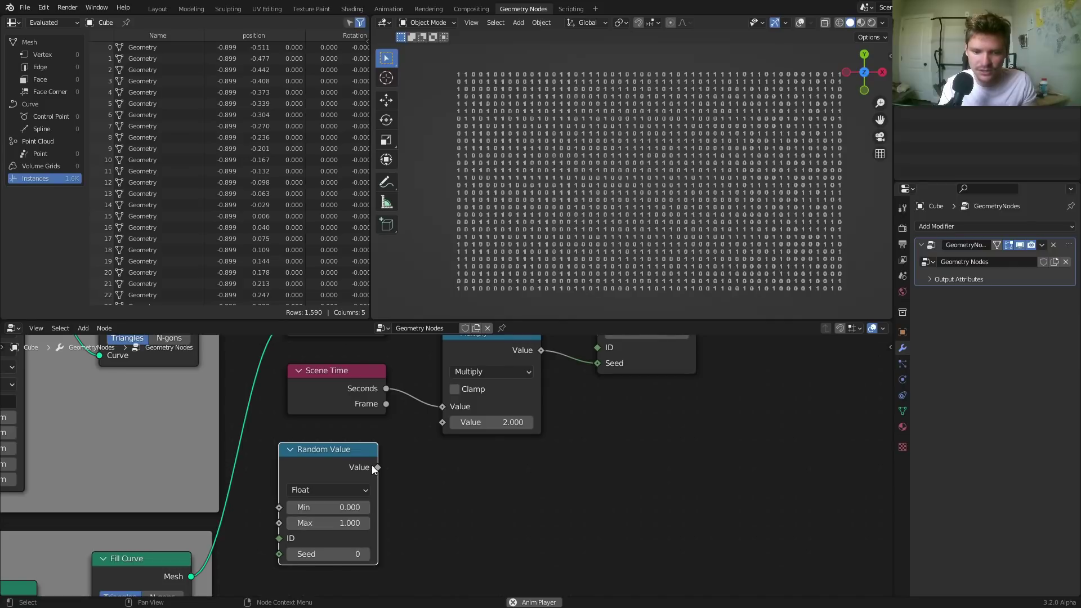
pyautogui.moveTo(378, 467); pyautogui.dragTo(443, 427)
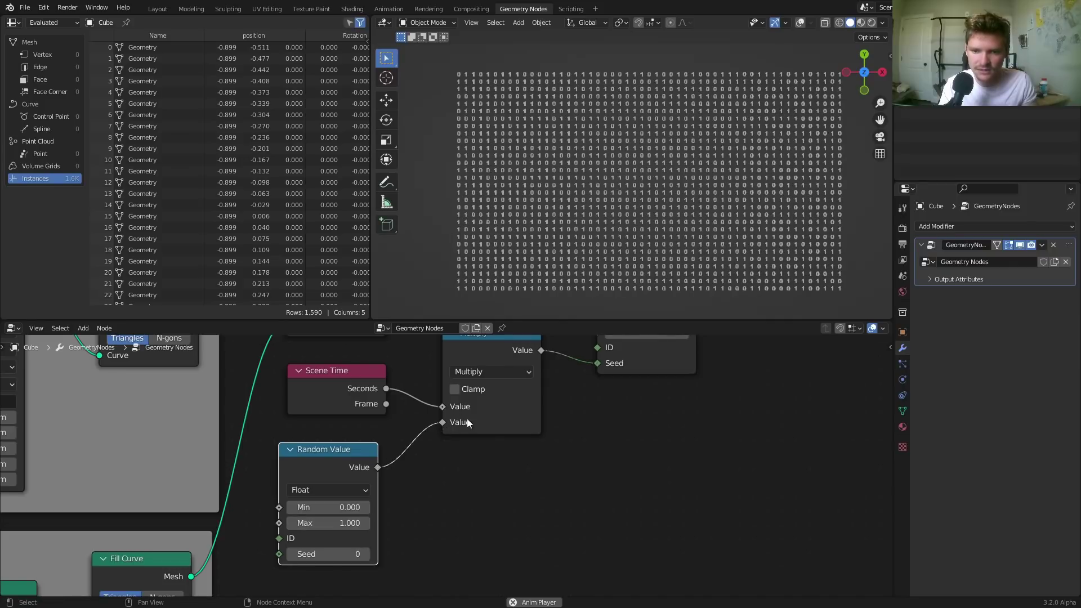
pyautogui.hotkey('ctrl', 'space')
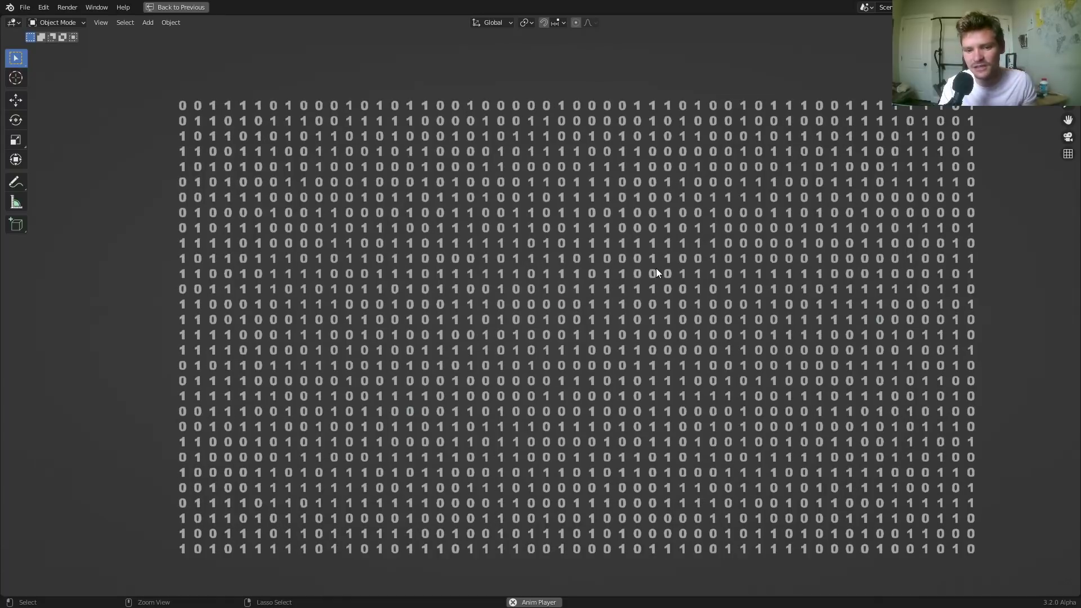
pyautogui.hotkey('ctrl', 'space')
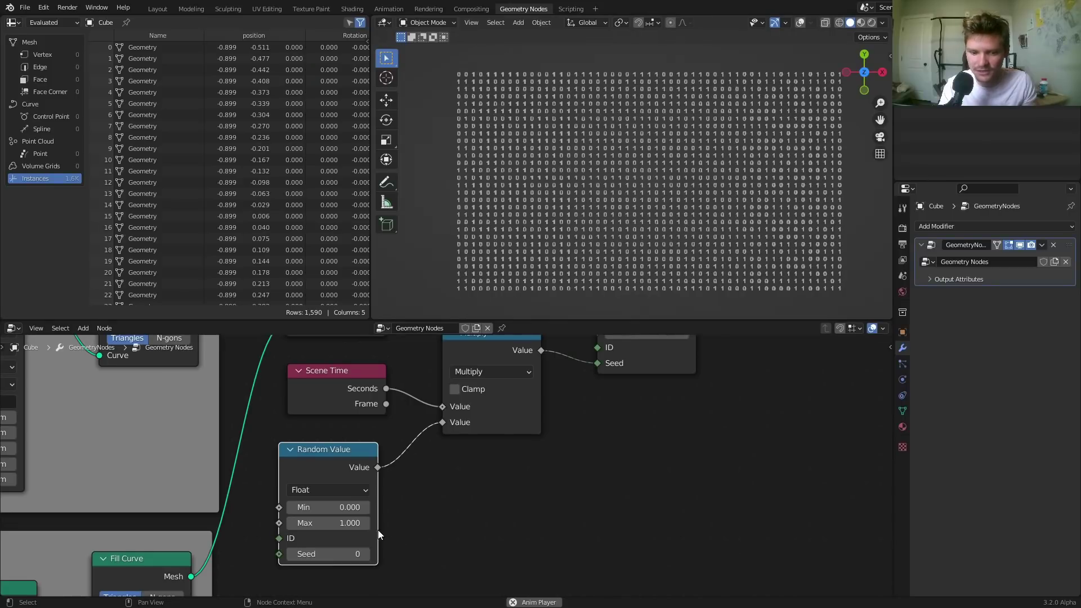
# - Try a minimum of 0.8 on the float Random Value node, and set it back to 0
pyautogui.click(346, 507)
pyautogui.write('.8')
pyautogui.press('Return')
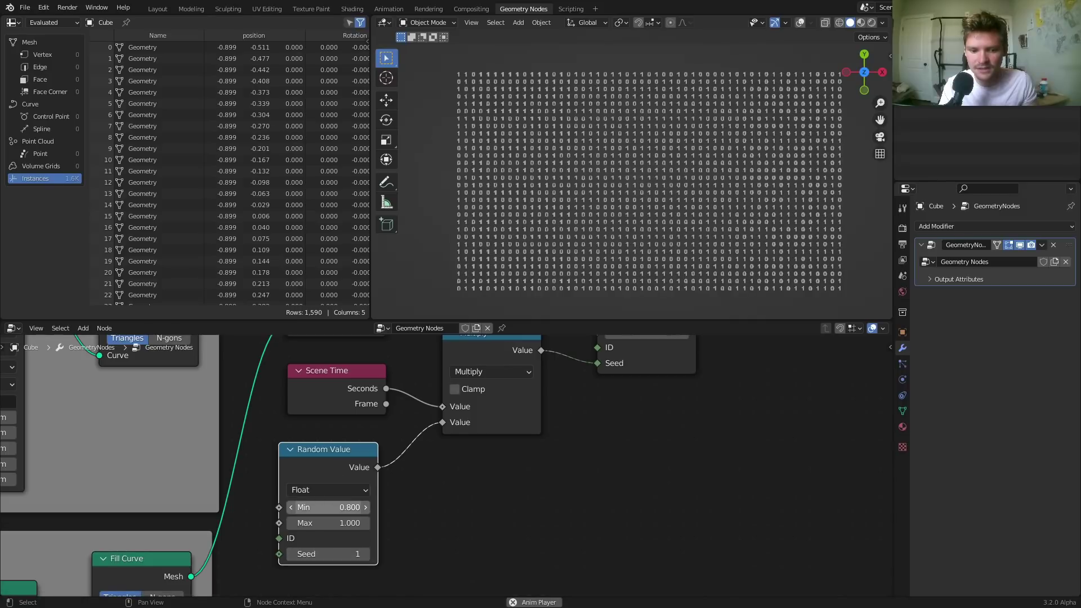
pyautogui.click(344, 506)
pyautogui.write('0')
pyautogui.press('Return')
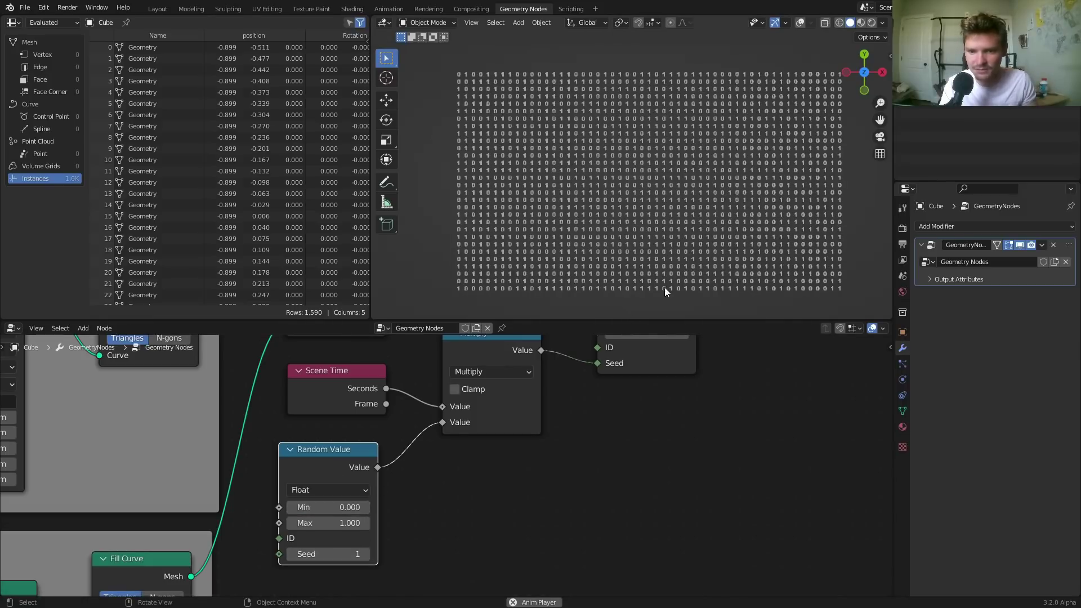
# - Try the letter "a" in place of 1 in the String to Curves node, play the animation, and undo the change
pyautogui.scroll(-2, 644, 407)
pyautogui.moveTo(644, 407); pyautogui.dragTo(549, 494, button='middle')
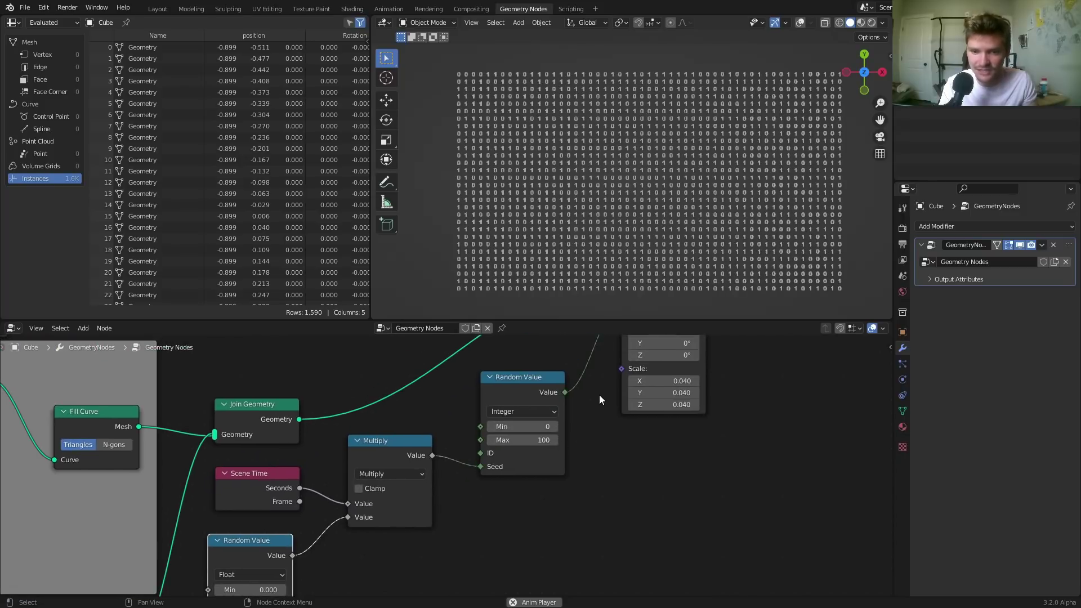
pyautogui.scroll(2, 698, 197)
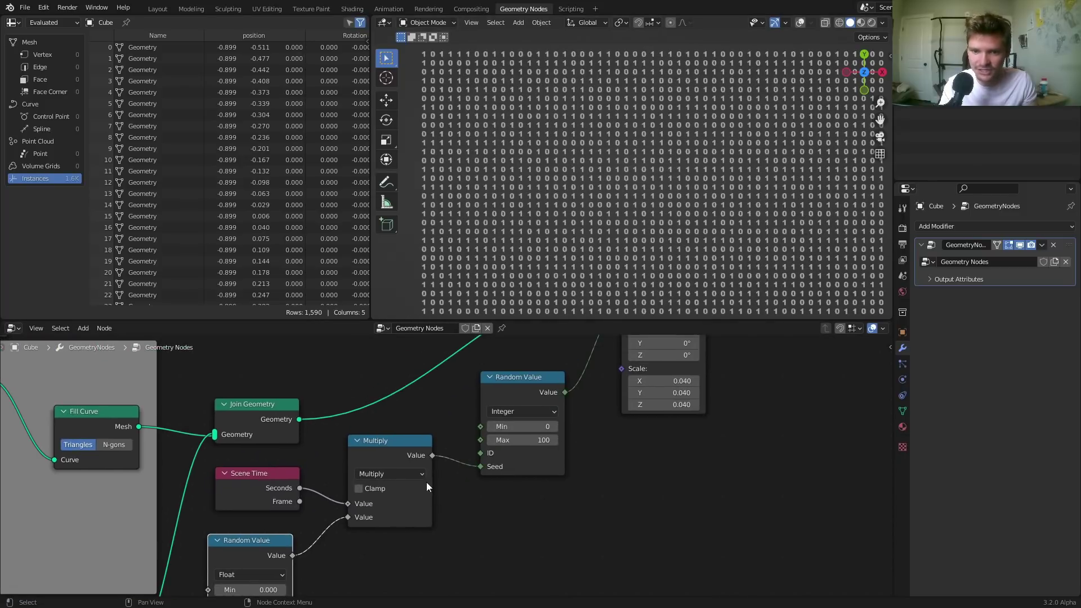
pyautogui.moveTo(427, 482); pyautogui.dragTo(750, 596, button='middle')
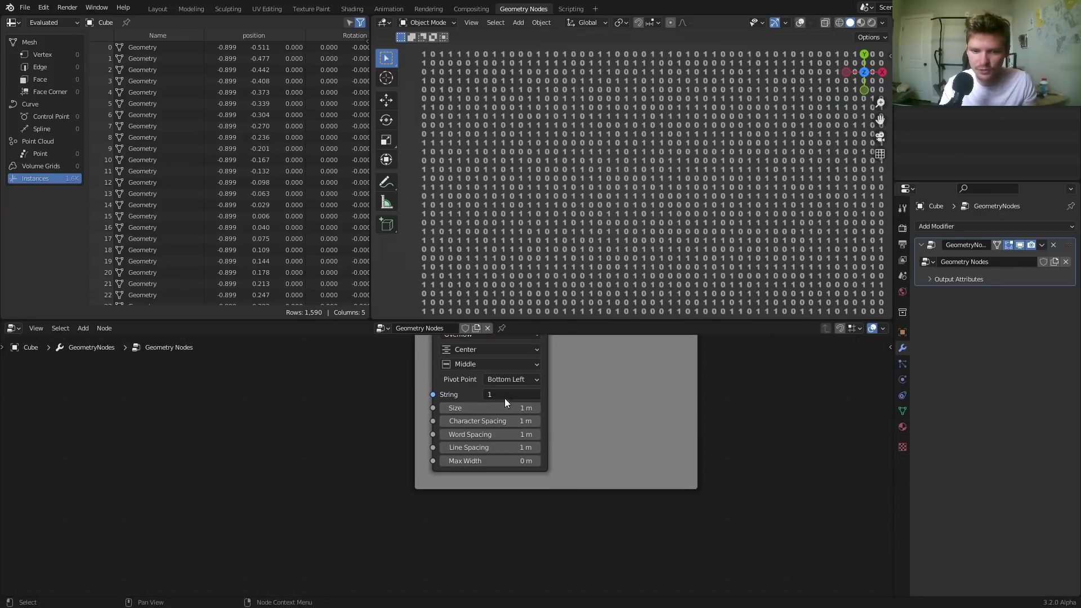
pyautogui.press('Return')
pyautogui.press('space')
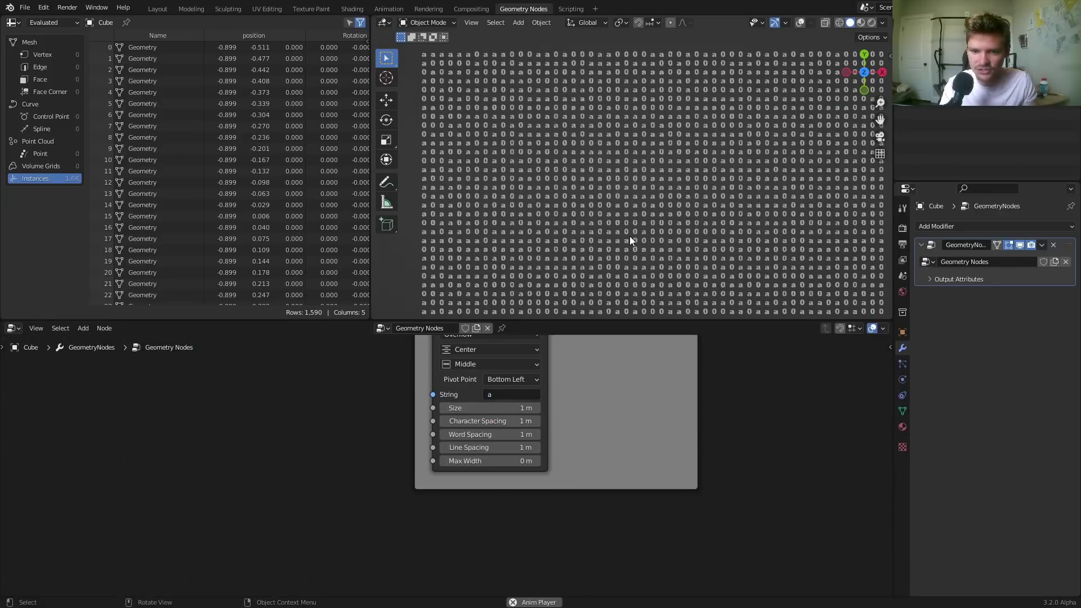
pyautogui.press('space')
pyautogui.hotkey('ctrl', 'z')
# - Insert a Realize Instances node between Instance on Points and Group Output
pyautogui.scroll(-5, 623, 412)
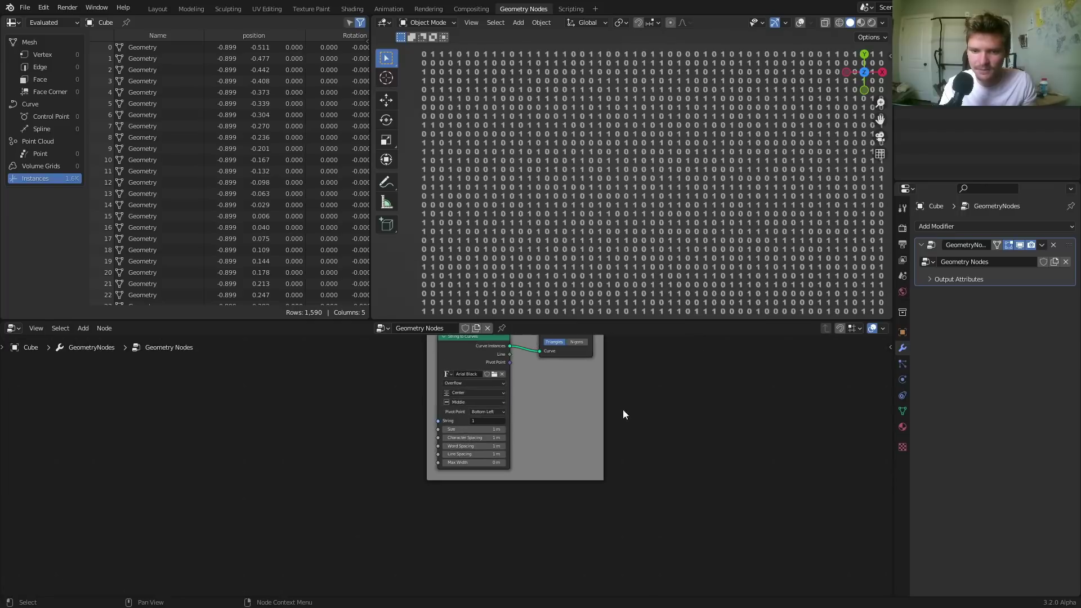
pyautogui.scroll(-5, 747, 393)
pyautogui.scroll(4, 625, 448)
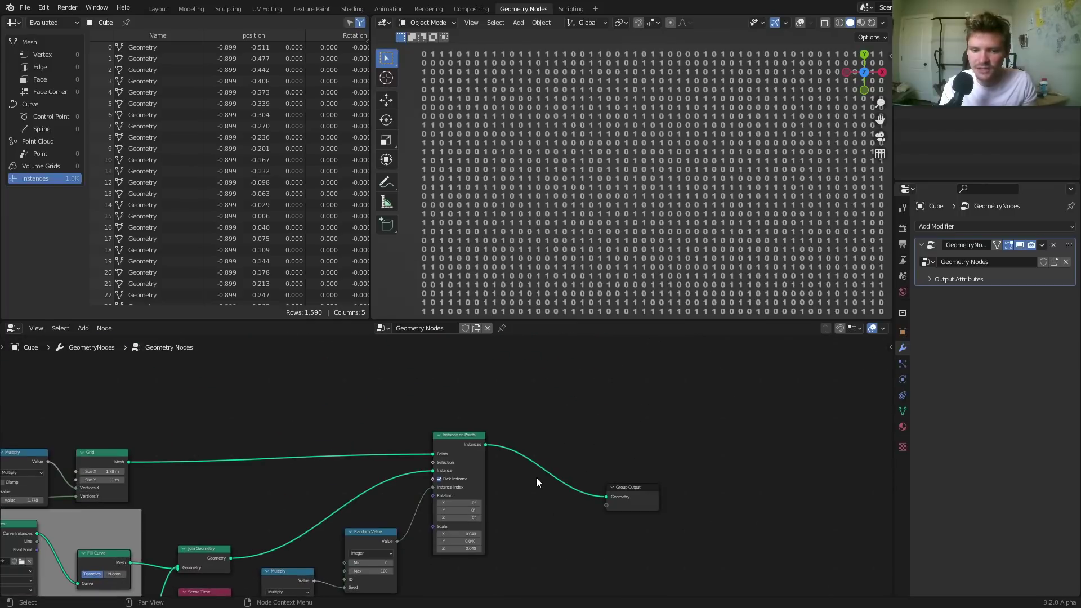
pyautogui.hotkey('shift', 'a')
pyautogui.click(522, 376)
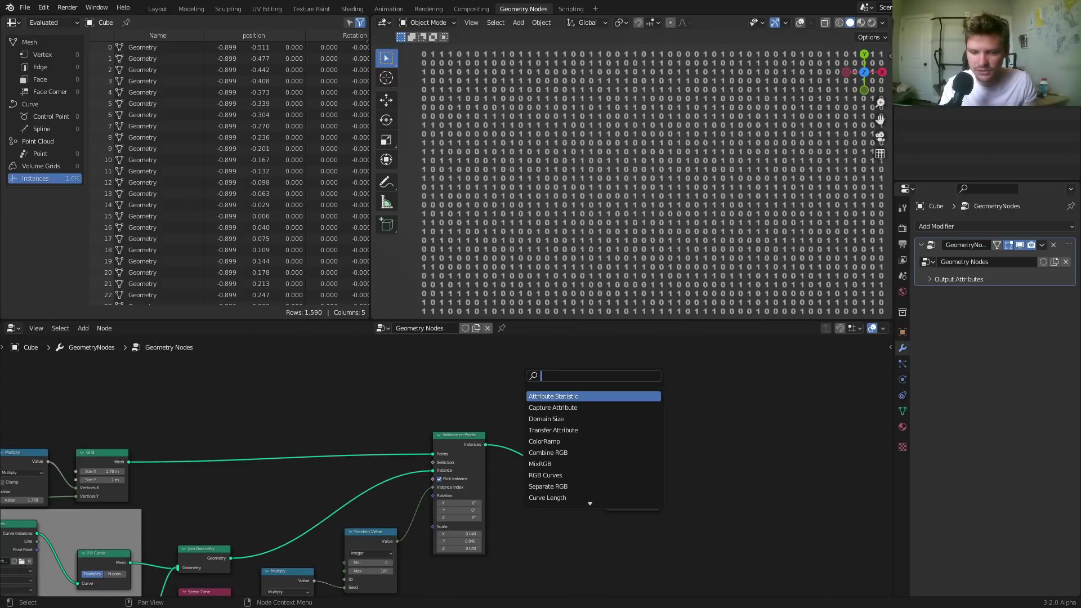
pyautogui.write('rea')
pyautogui.press('Return')
pyautogui.click(535, 456)
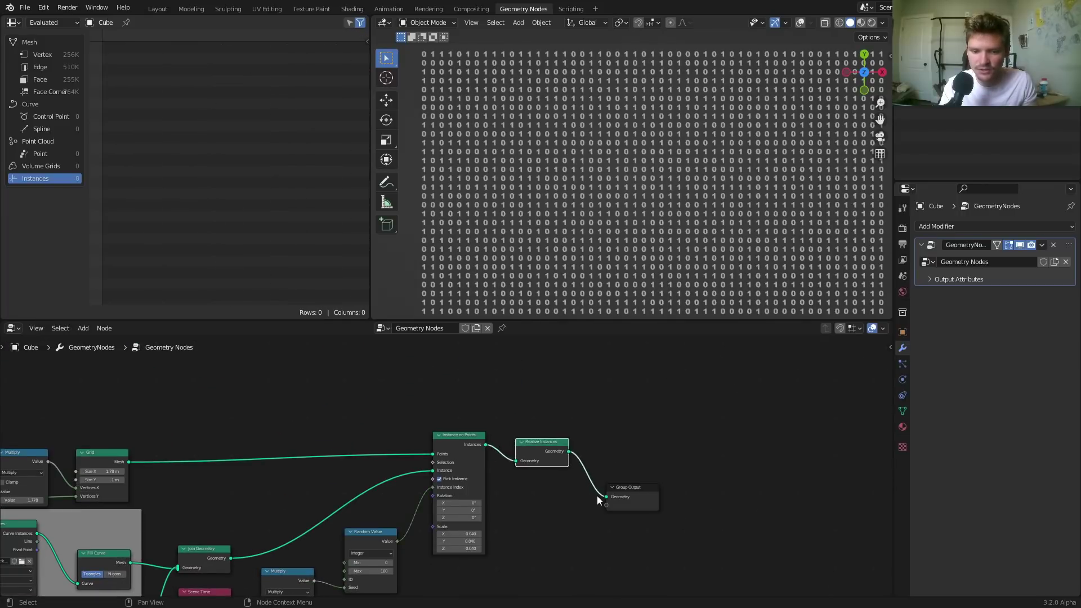
# - Insert a Set Material node between Realize Instances and Group Output, and assign the existing Material to it
pyautogui.moveTo(586, 487); pyautogui.dragTo(507, 504, button='middle')
pyautogui.scroll(4, 507, 504)
pyautogui.moveTo(563, 504); pyautogui.dragTo(732, 455)
pyautogui.hotkey('shift', 'a')
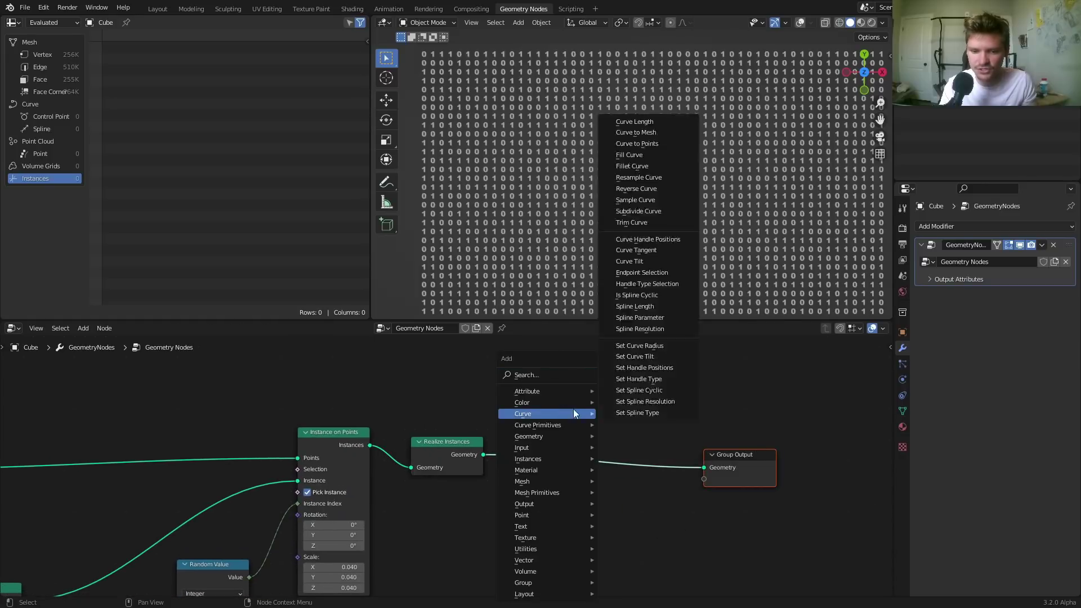
pyautogui.click(549, 372)
pyautogui.write('set m')
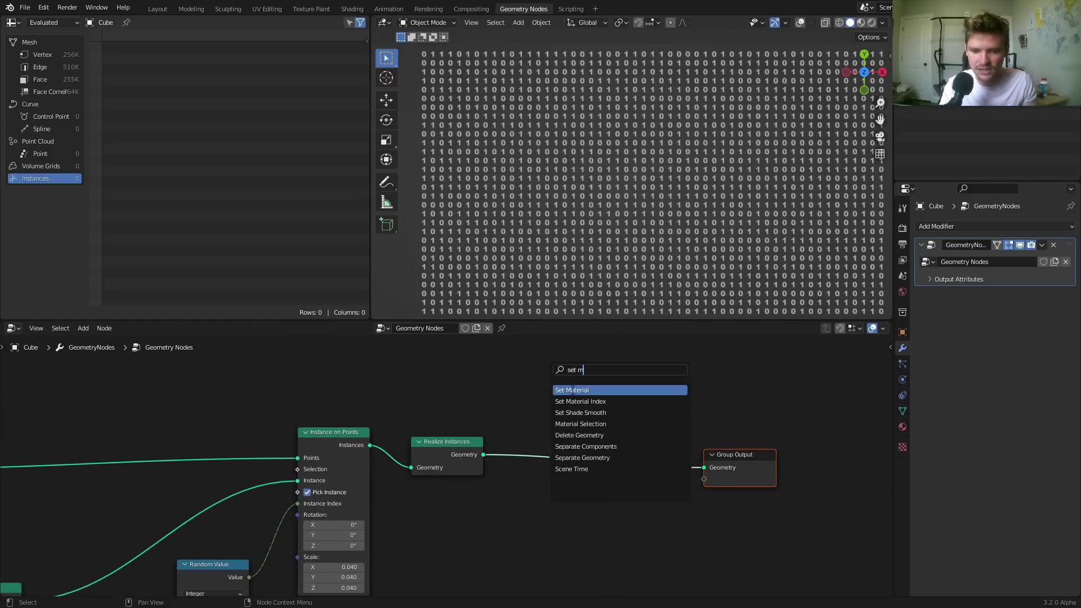
pyautogui.click(572, 390)
pyautogui.click(535, 438)
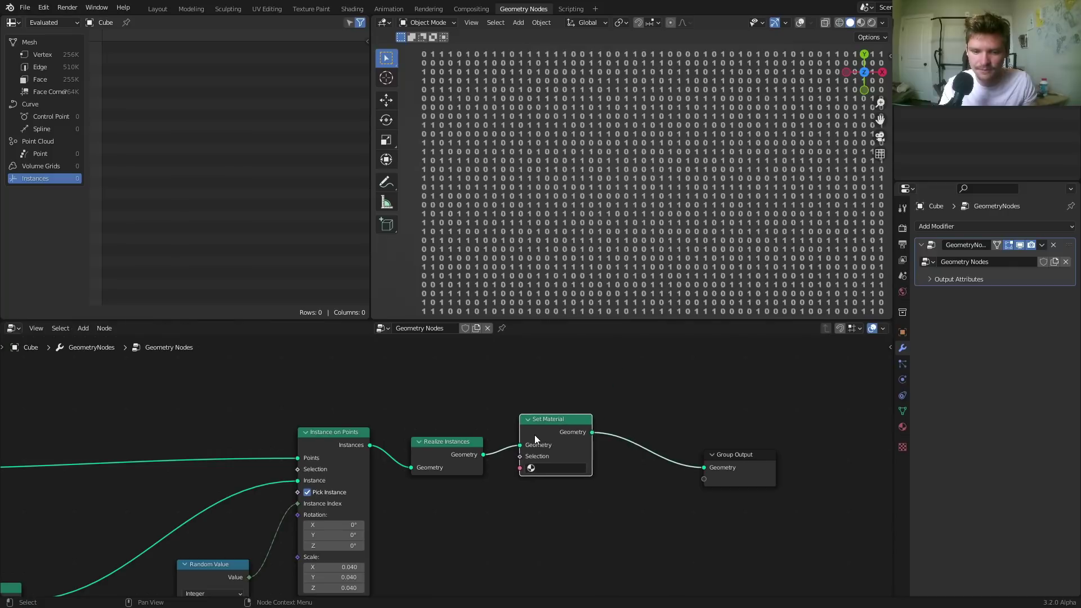
pyautogui.click(538, 468)
pyautogui.click(541, 485)
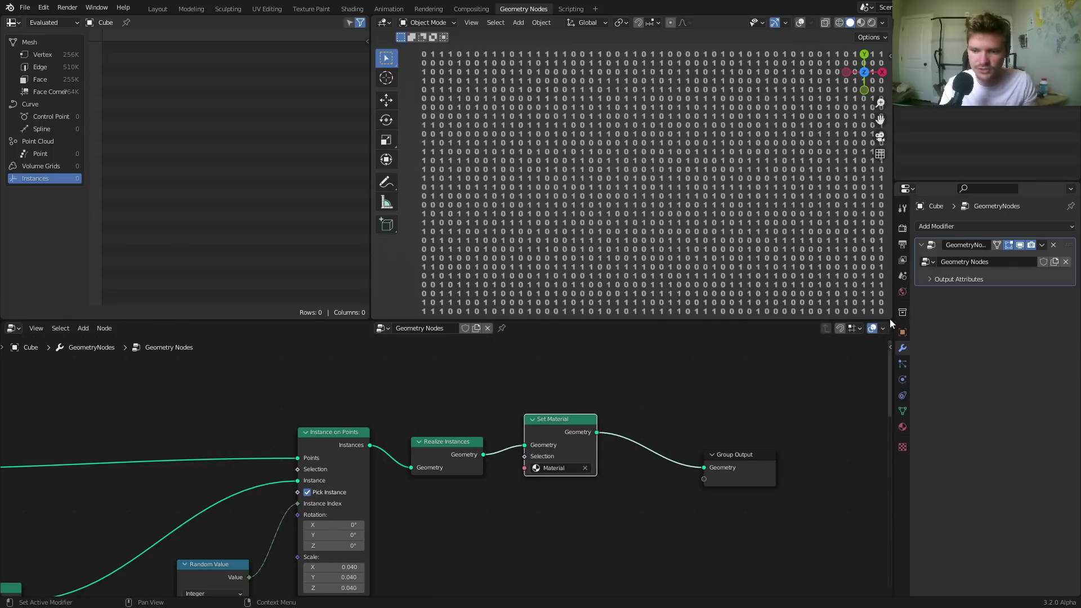
# - Switch to the Shading workspace and show the digits from above in Rendered shading with overlays hidden
pyautogui.click(352, 9)
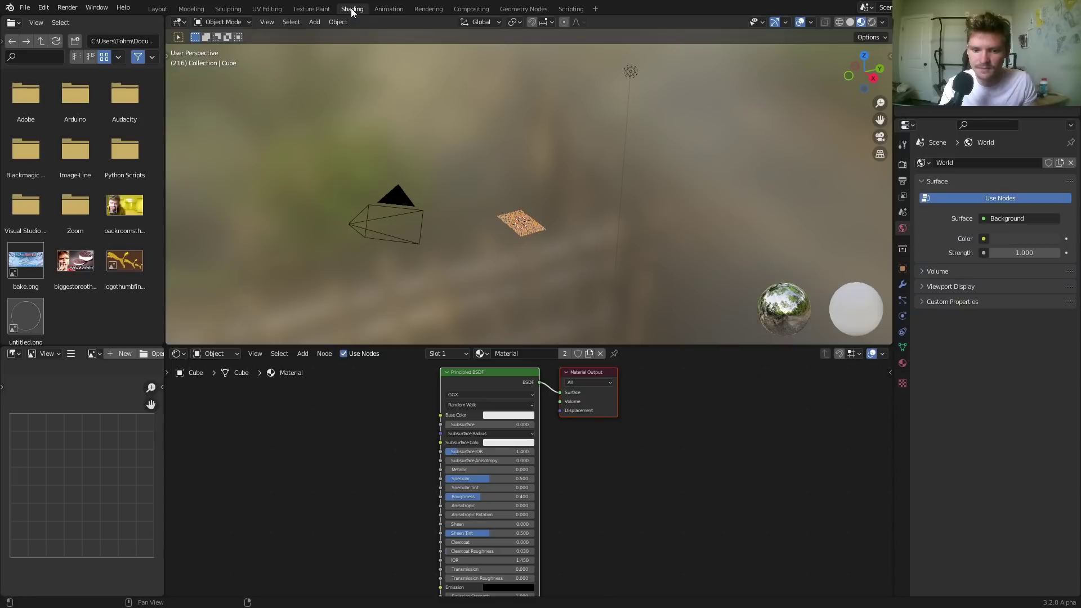
pyautogui.click(865, 25)
pyautogui.click(872, 22)
pyautogui.scroll(10, 668, 184)
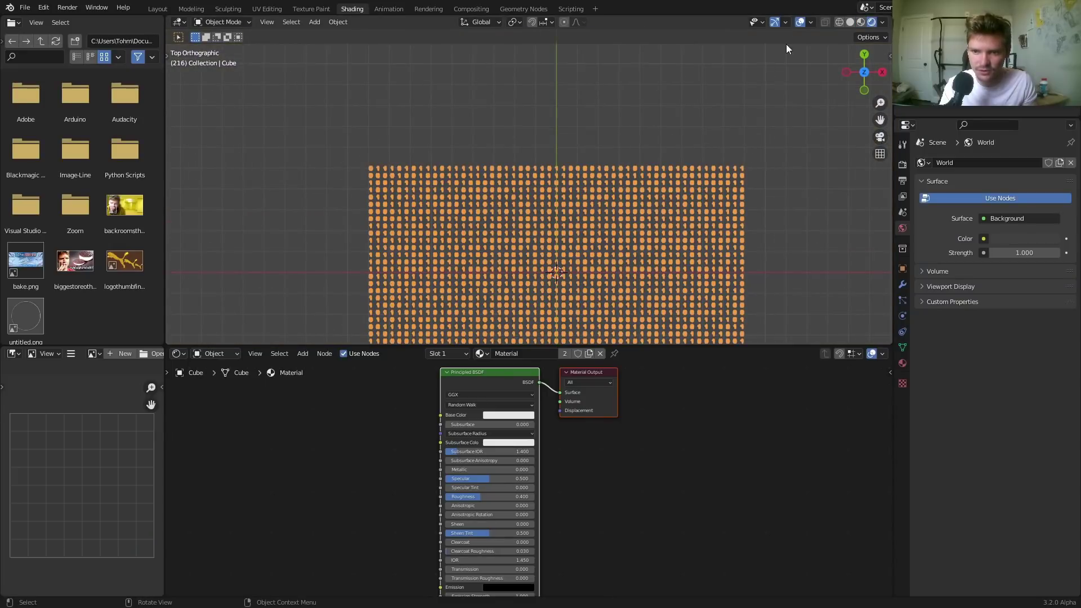
pyautogui.click(800, 22)
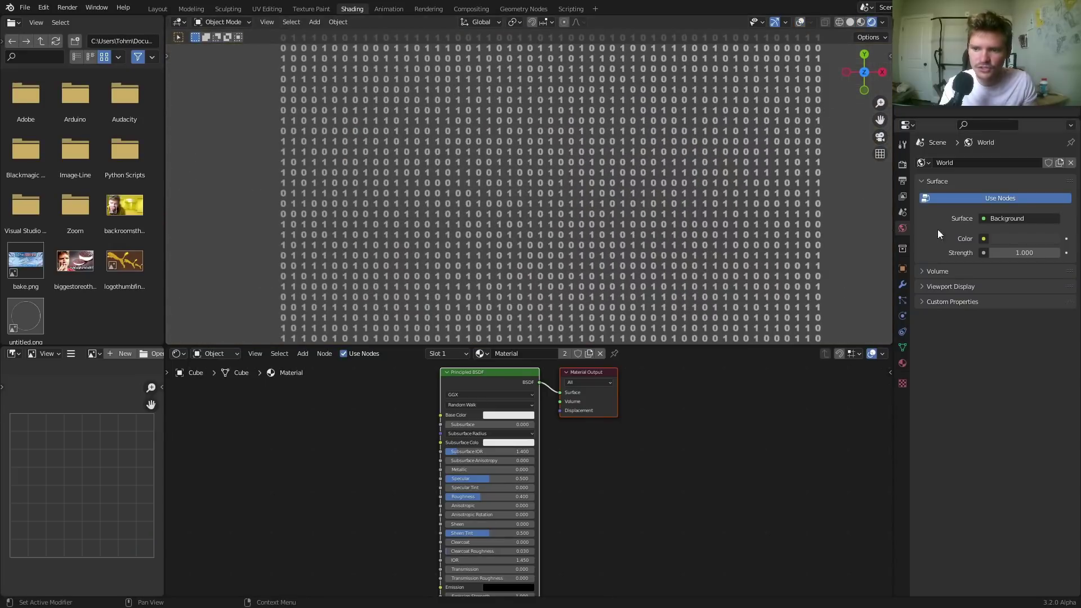
# - Set the world background color to black with a value of 0
pyautogui.click(1008, 238)
pyautogui.moveTo(1049, 150); pyautogui.dragTo(1049, 168)
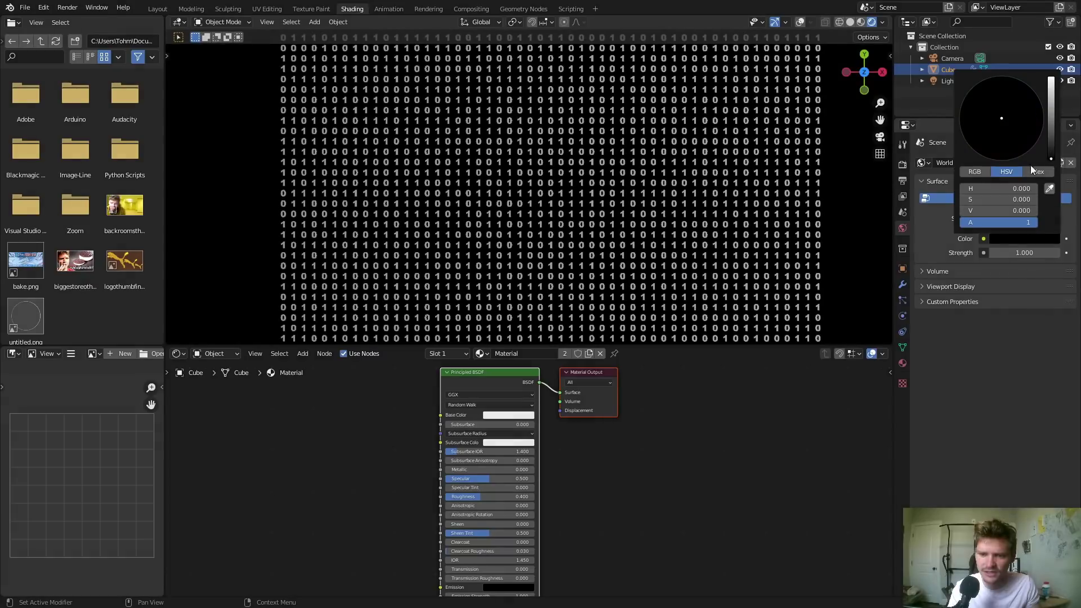
pyautogui.scroll(-3, 658, 170)
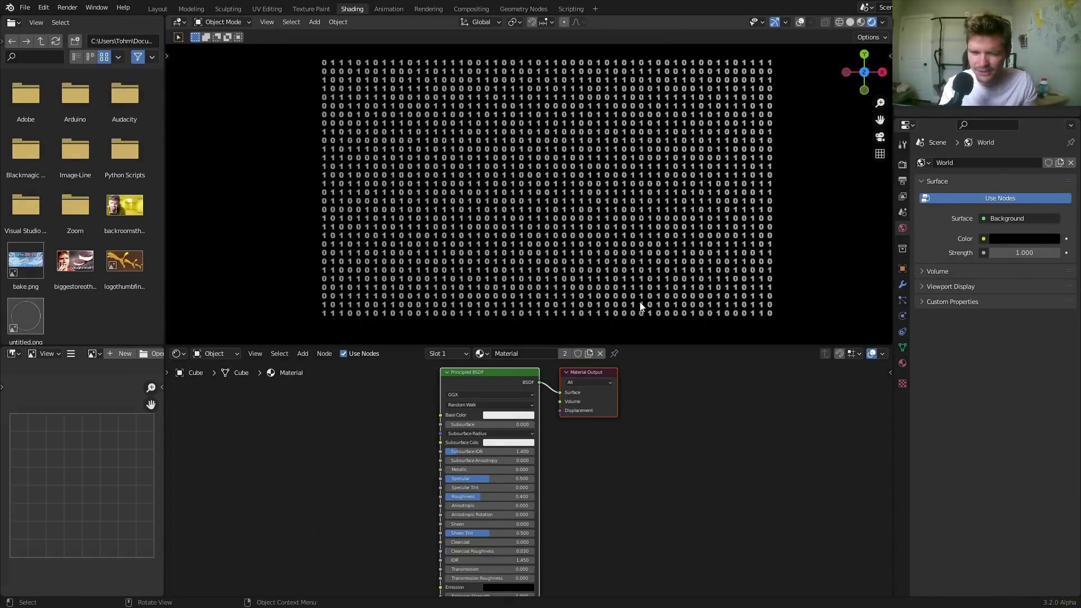
# - Replace the material's Principled BSDF with an Emission shader connected to the Material Output surface
pyautogui.moveTo(417, 470); pyautogui.dragTo(485, 417)
pyautogui.press('x')
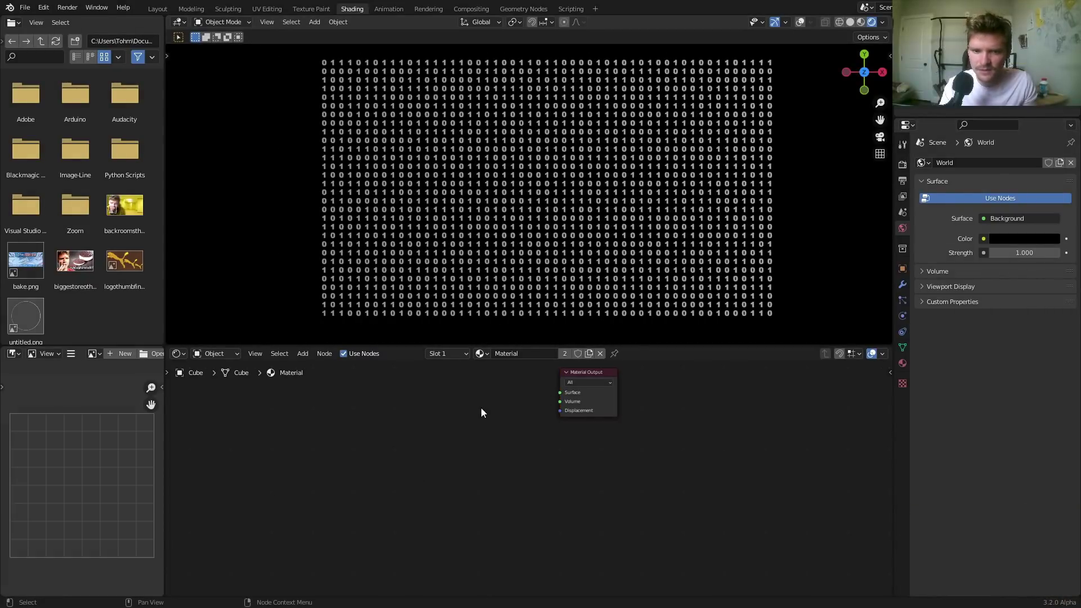
pyautogui.moveTo(455, 371); pyautogui.dragTo(467, 393, button='middle')
pyautogui.hotkey('shift', 'a')
pyautogui.click(467, 393)
pyautogui.write('em')
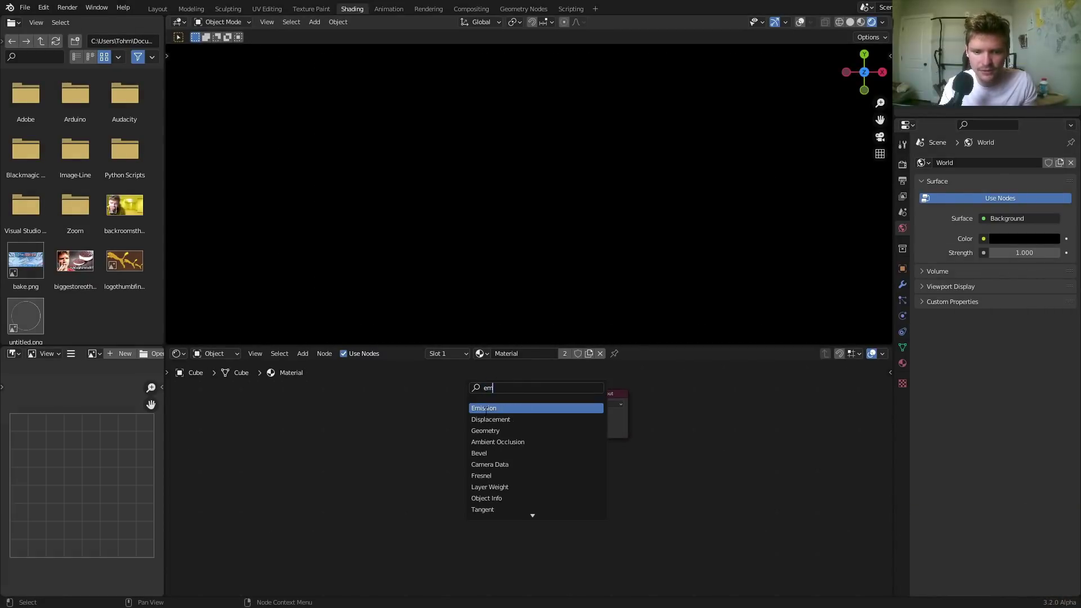
pyautogui.press('Return')
pyautogui.click(458, 412)
pyautogui.keyDown('alt'); pyautogui.moveTo(460, 412); pyautogui.dragTo(585, 412, button='right'); pyautogui.keyUp('alt')
pyautogui.scroll(5, 511, 392)
# - Give the Emission shader a bright green color and a strength of 3
pyautogui.click(460, 382)
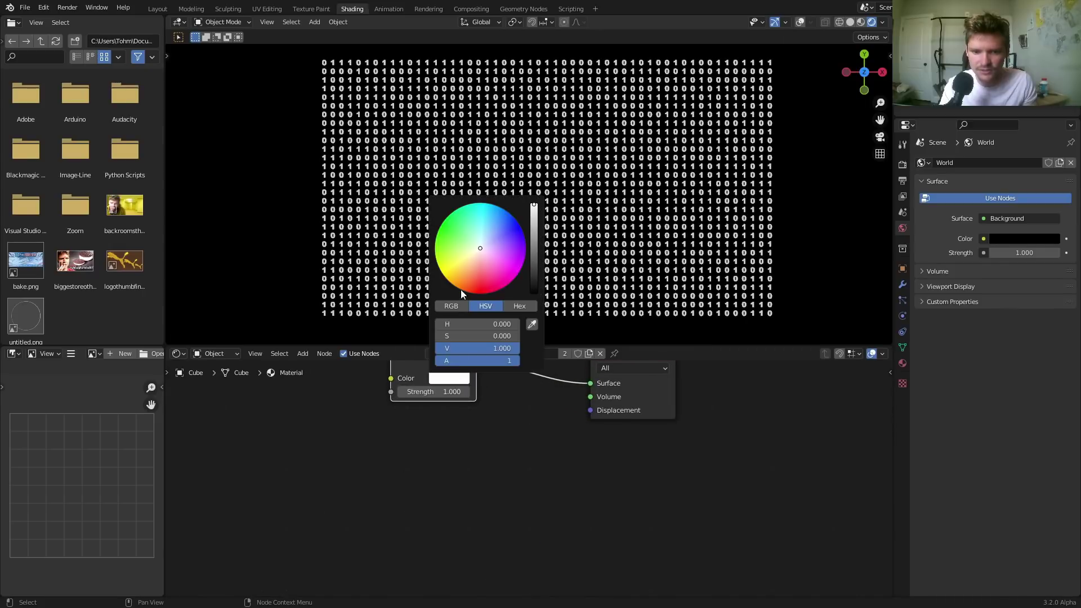
pyautogui.moveTo(454, 253); pyautogui.dragTo(439, 230)
pyautogui.doubleClick(439, 393)
pyautogui.write('3')
pyautogui.press('Return')
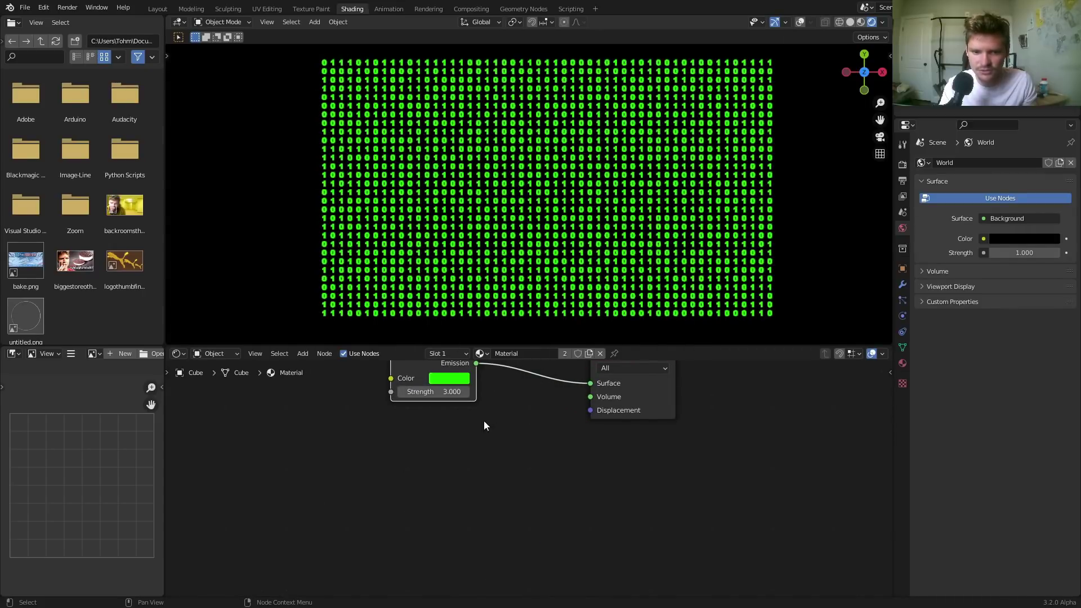
# - Enable Bloom in the Eevee render settings and check the glowing digits up close
pyautogui.click(902, 164)
pyautogui.click(930, 257)
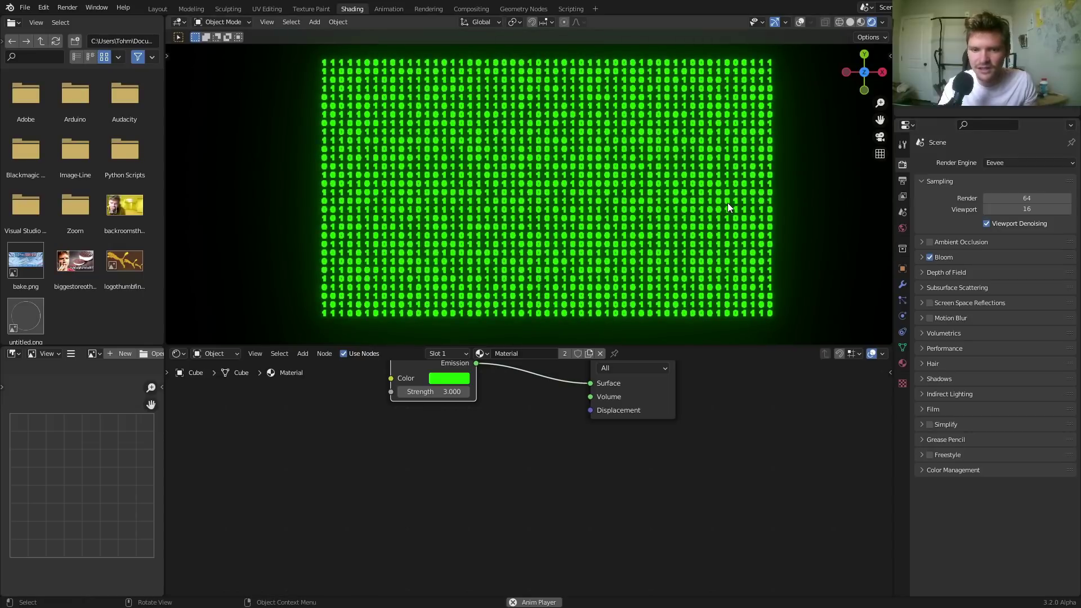
pyautogui.scroll(4, 667, 181)
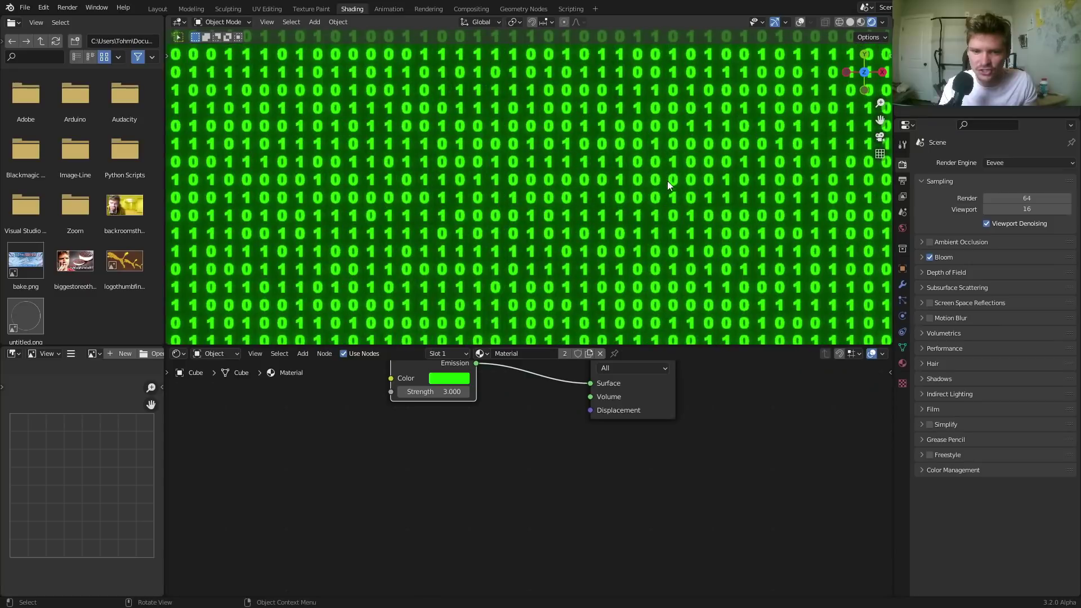
# - Add a Brick Texture node beside the Emission shader and preview its color output on the digits
pyautogui.moveTo(473, 441); pyautogui.dragTo(563, 489, button='middle')
pyautogui.hotkey('shift', 'a')
pyautogui.click(381, 413)
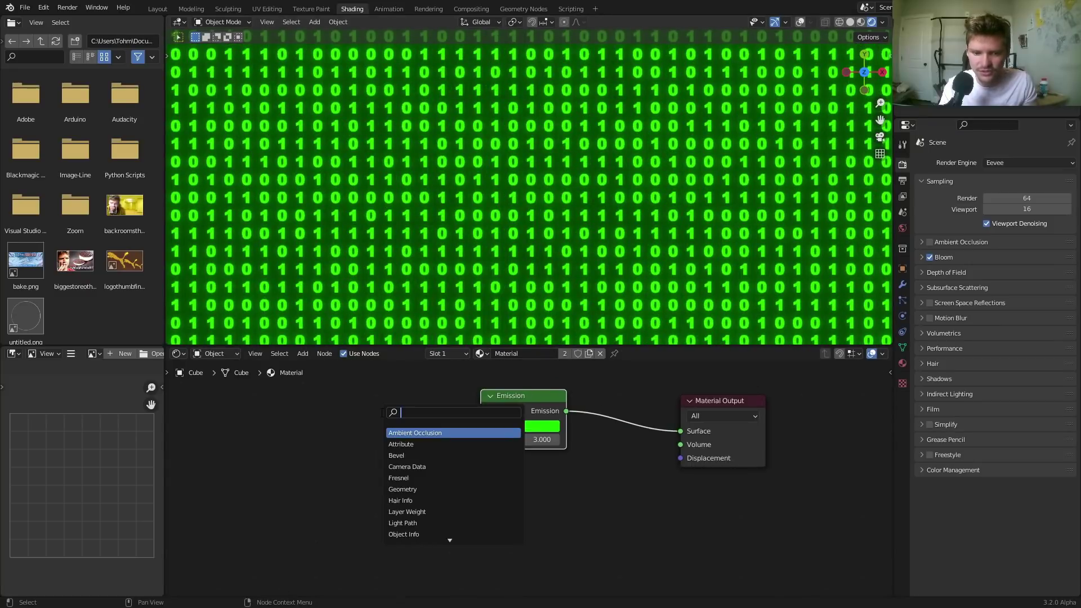
pyautogui.write('brick')
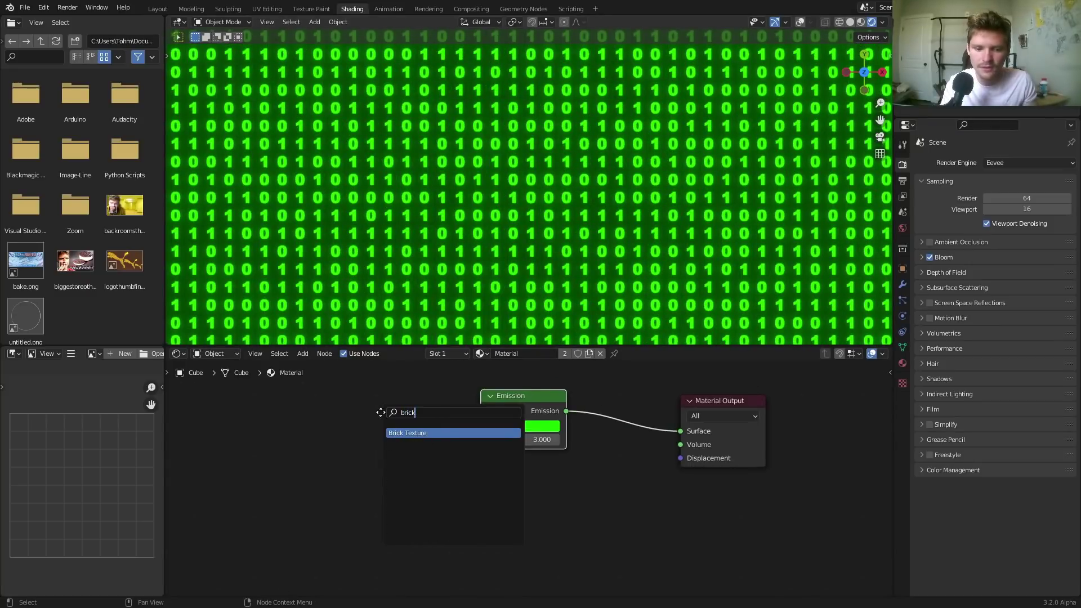
pyautogui.press('Return')
pyautogui.click(304, 430)
pyautogui.keyDown('ctrl'); pyautogui.keyDown('shift'); pyautogui.click(353, 458); pyautogui.keyUp('shift'); pyautogui.keyUp('ctrl')
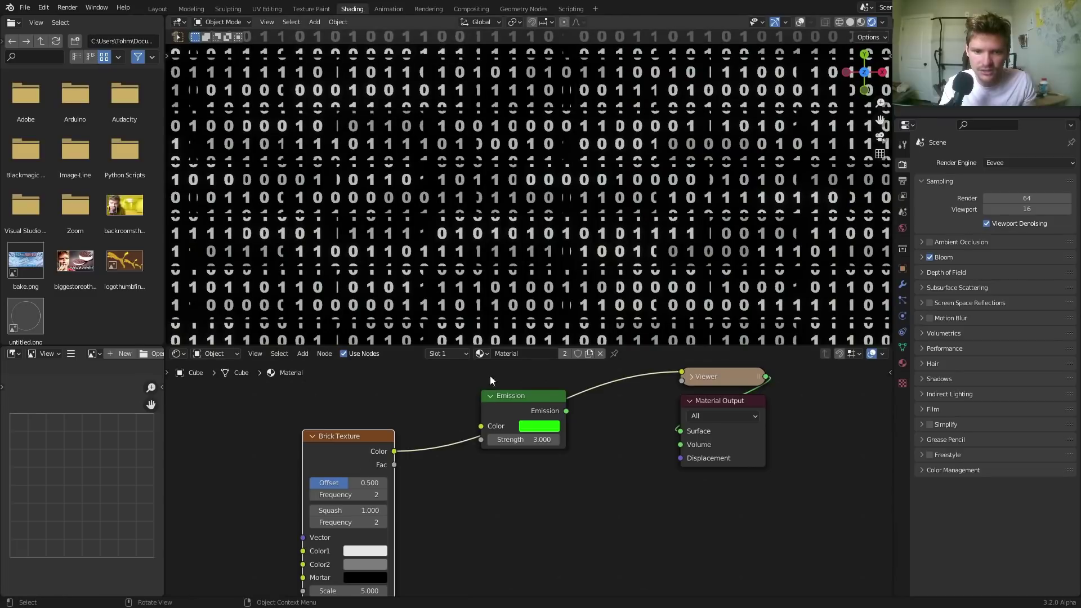
# - Raise the Brick Texture's scale to 62.1 and set both Color2 and Color1 to white
pyautogui.moveTo(363, 541); pyautogui.dragTo(379, 463, button='middle')
pyautogui.moveTo(352, 512); pyautogui.dragTo(420, 512)
pyautogui.scroll(8, 512, 189)
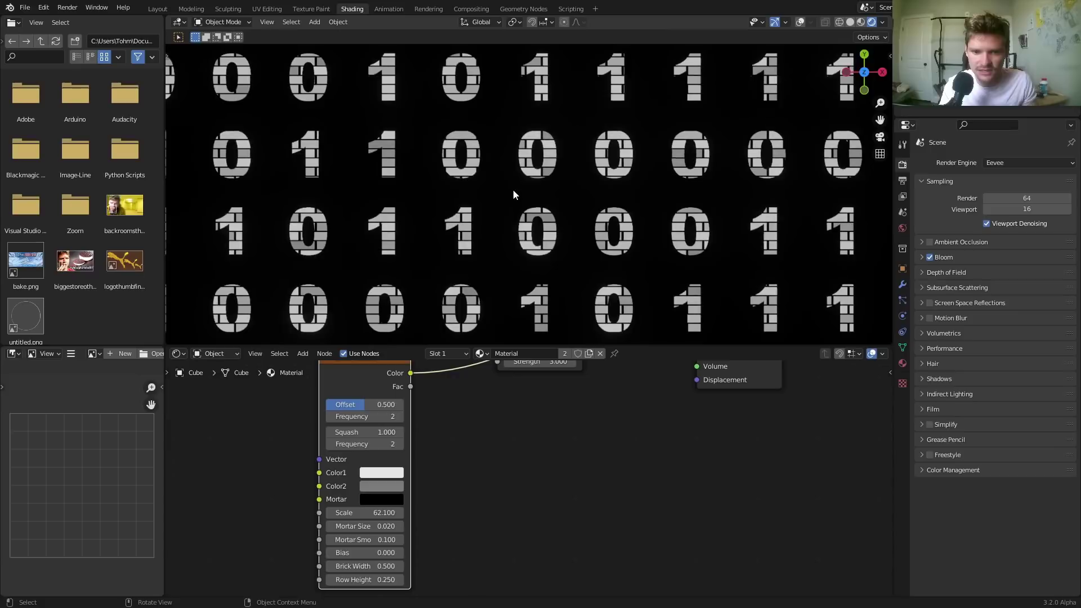
pyautogui.click(380, 485)
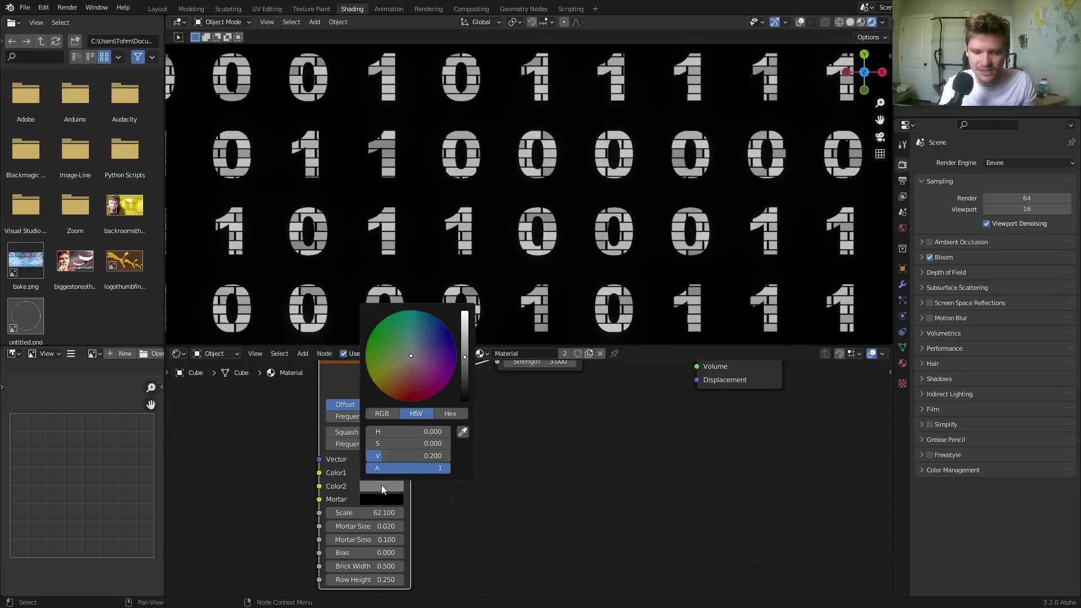
pyautogui.click(465, 314)
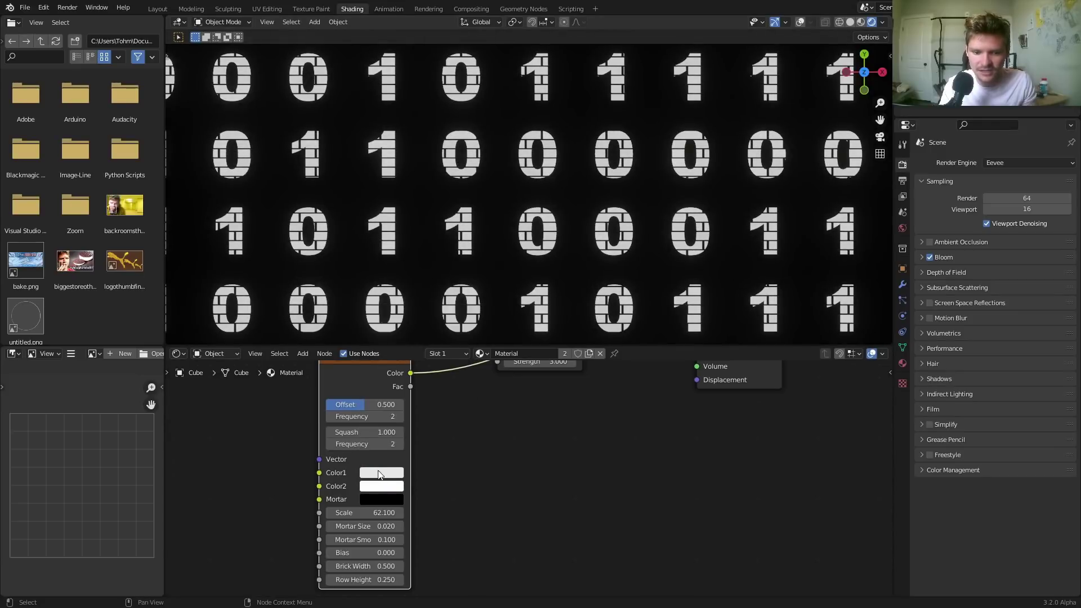
pyautogui.click(380, 472)
pyautogui.click(465, 307)
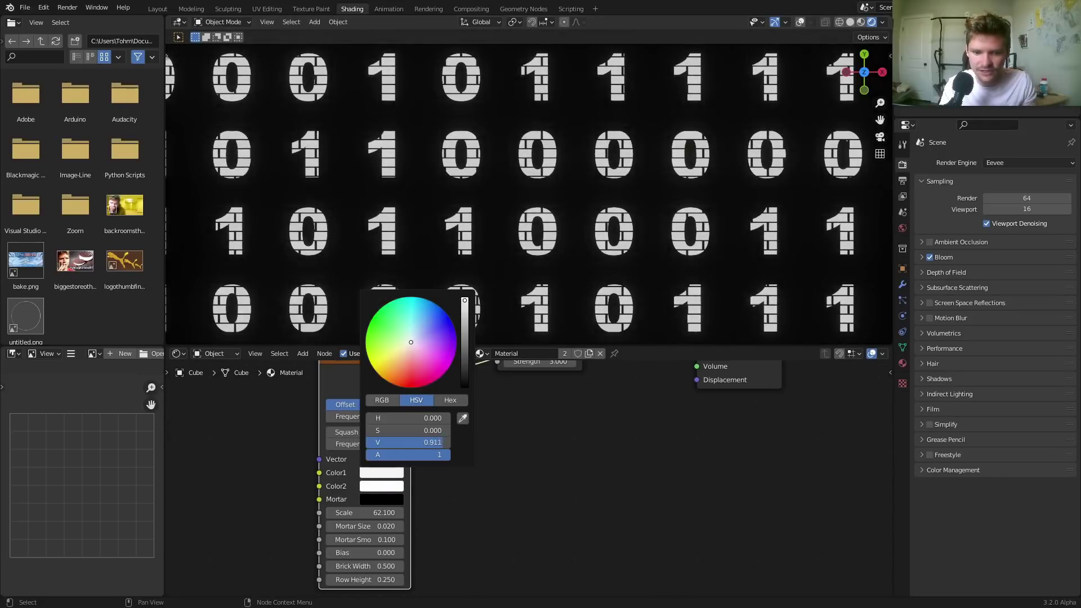
pyautogui.click(369, 502)
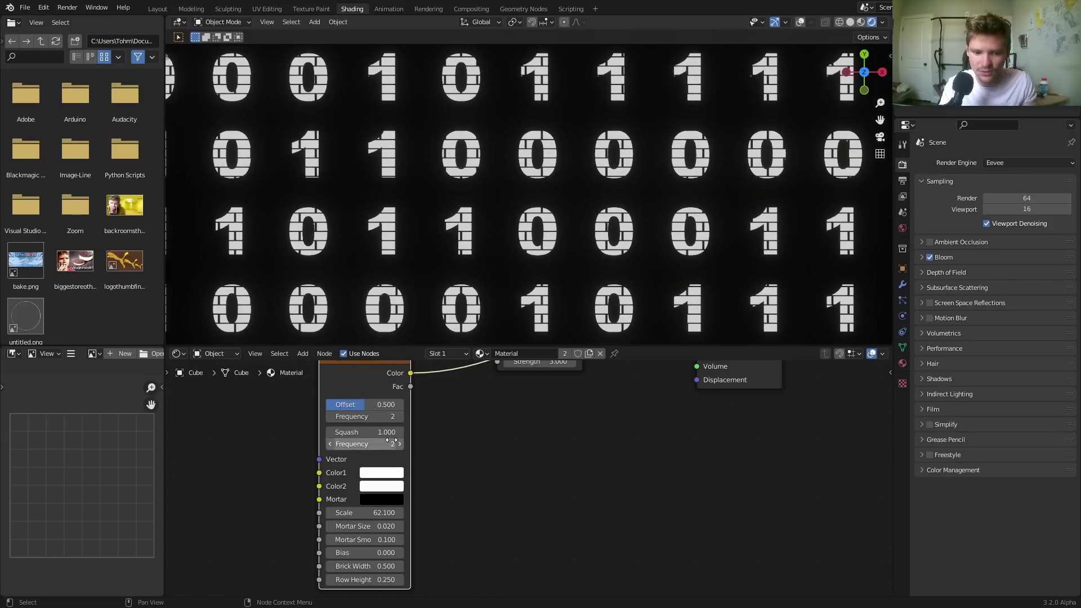
# - Set the Brick Texture's brick width and row height both to 1
pyautogui.moveTo(379, 527); pyautogui.dragTo(379, 476, button='middle')
pyautogui.moveTo(382, 518); pyautogui.dragTo(381, 530)
pyautogui.write('1')
pyautogui.press('Return')
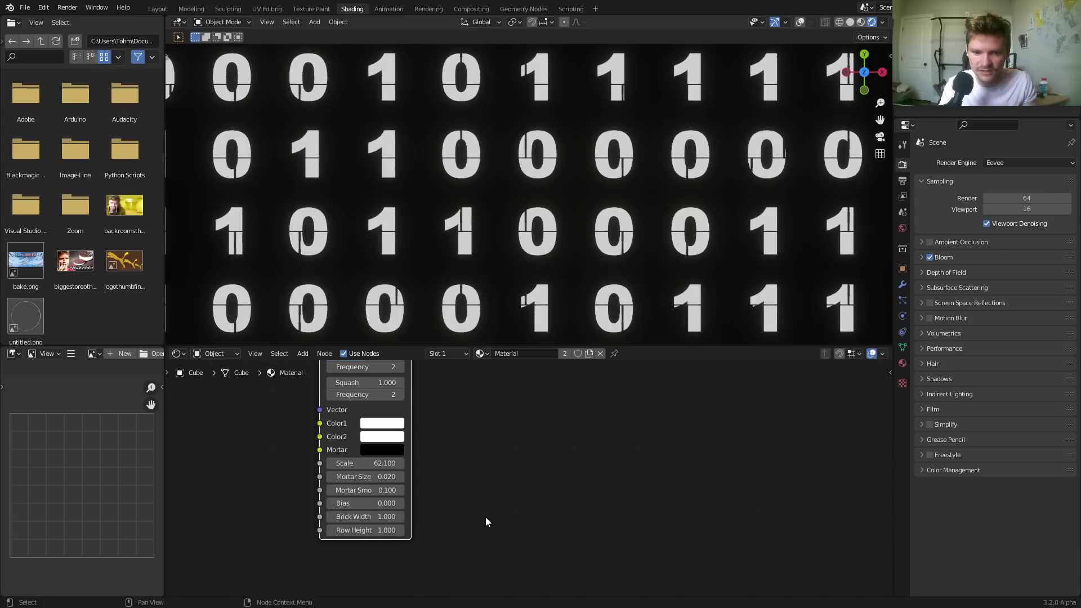
# - Set the Brick Texture's offset to 0 and increase its scale to 222
pyautogui.moveTo(377, 463); pyautogui.dragTo(501, 463)
pyautogui.moveTo(366, 383); pyautogui.dragTo(353, 434, button='middle')
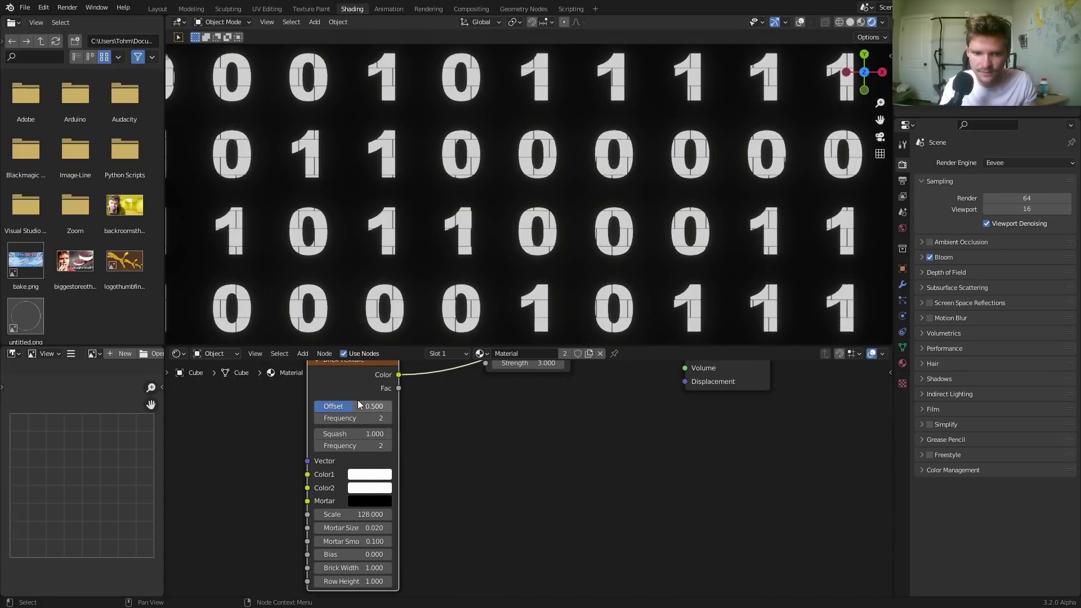
pyautogui.moveTo(358, 401); pyautogui.dragTo(311, 408)
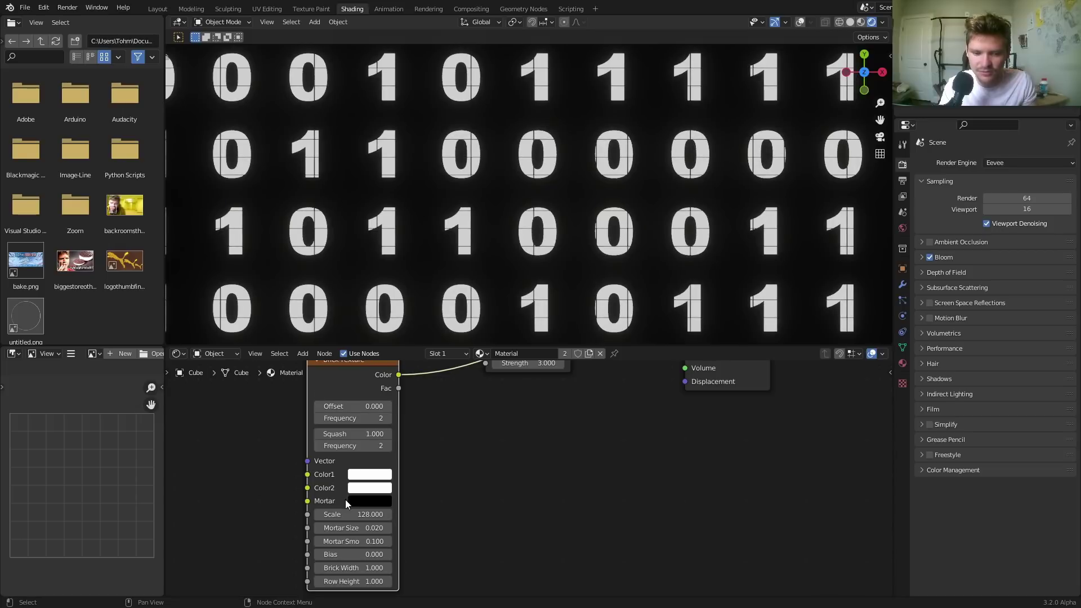
pyautogui.moveTo(347, 515); pyautogui.dragTo(484, 514)
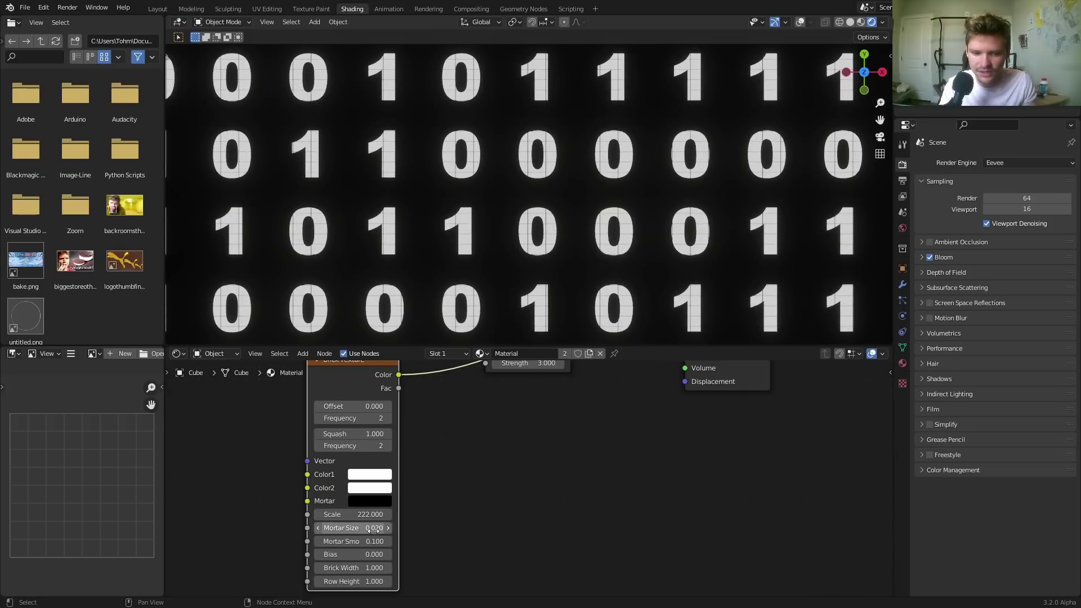
# - Set the Brick Texture's mortar size to 0.125
pyautogui.moveTo(360, 527); pyautogui.dragTo(405, 528)
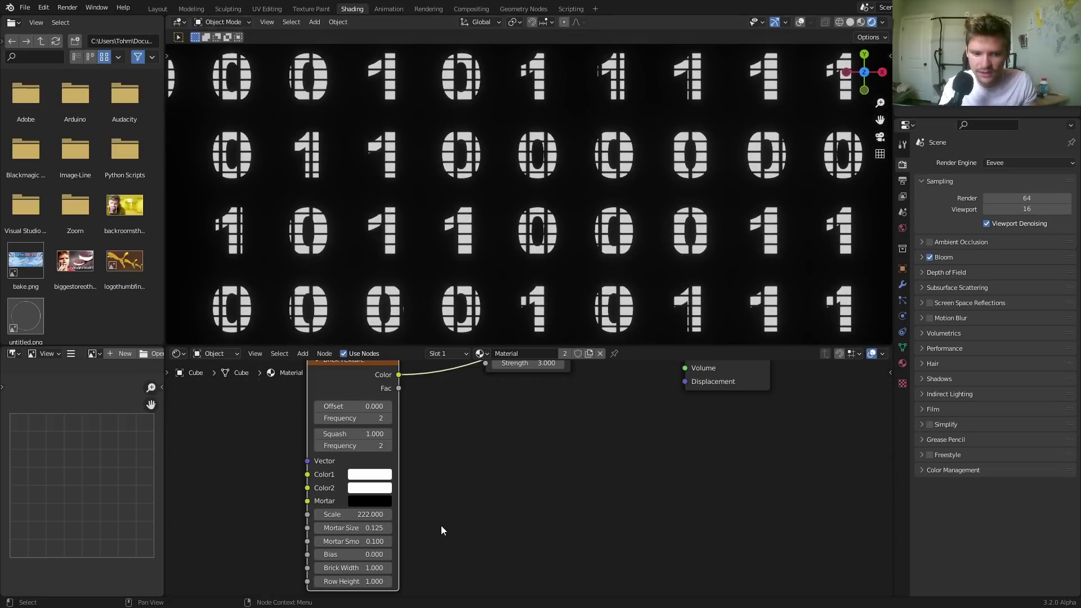
pyautogui.scroll(5, 569, 273)
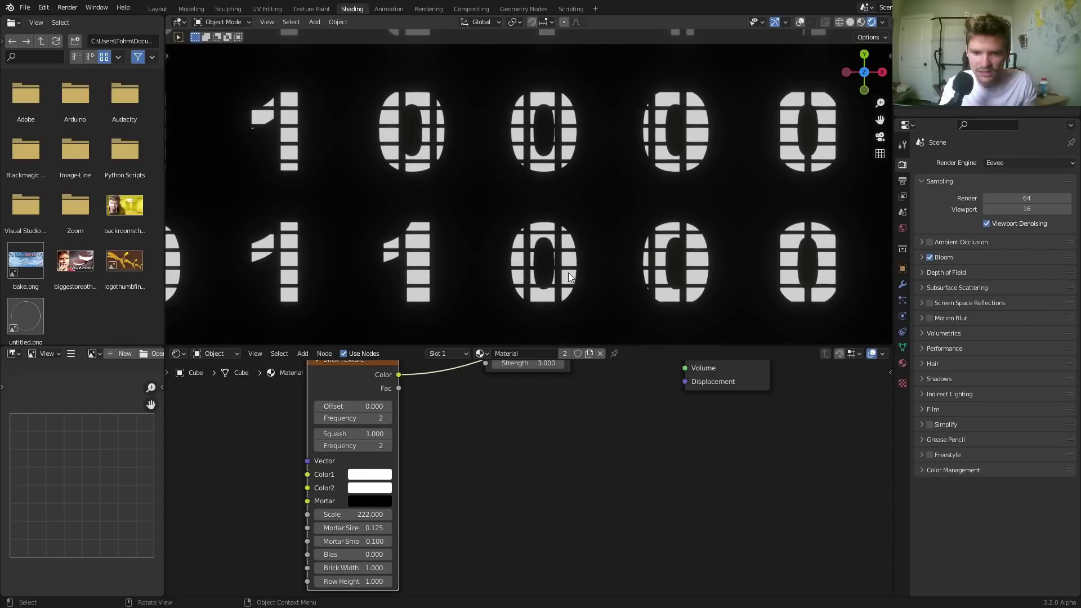
# - Drive the Brick Texture's vector with Object coordinates from a Texture Coordinate node, without a Mapping node, and set its scale to 237.6
pyautogui.moveTo(318, 480); pyautogui.dragTo(399, 531, button='middle')
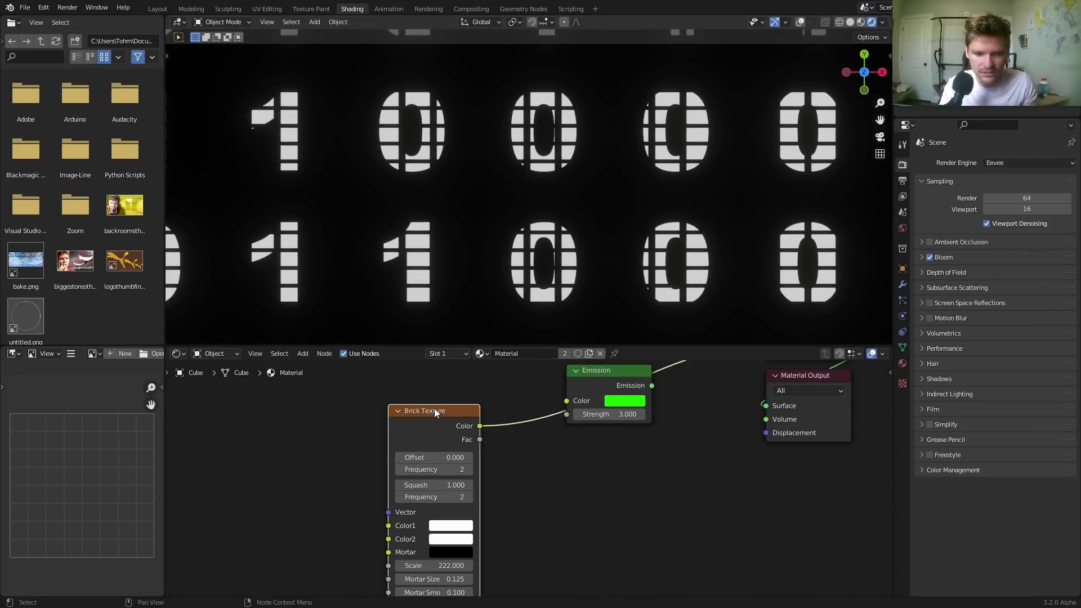
pyautogui.hotkey('ctrl', 't')
pyautogui.moveTo(362, 437); pyautogui.dragTo(425, 412, button='middle')
pyautogui.click(357, 421)
pyautogui.hotkey('ctrl', 'x')
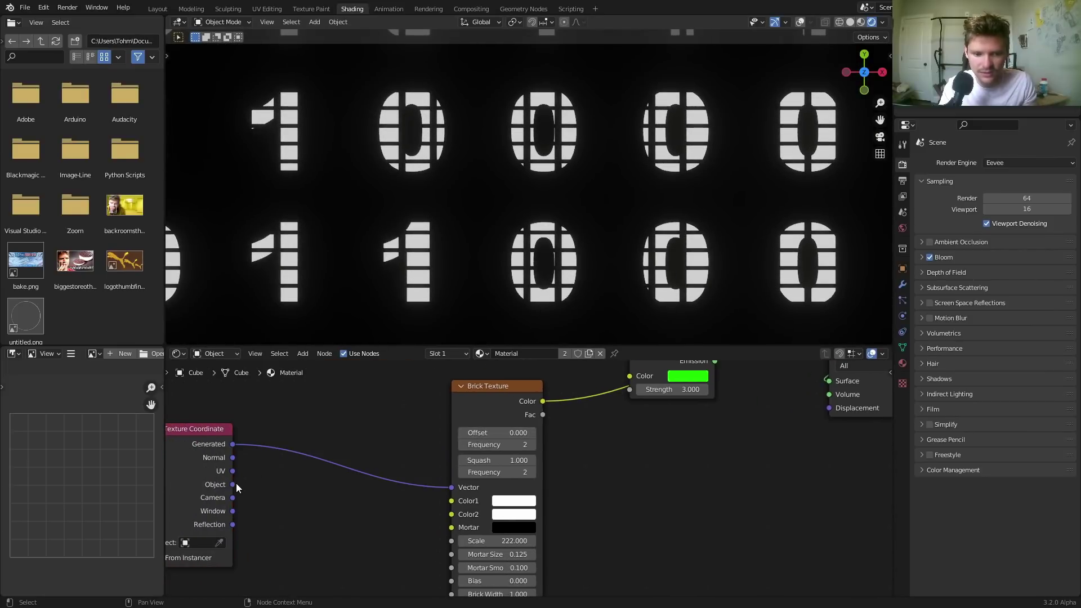
pyautogui.moveTo(235, 483); pyautogui.dragTo(450, 485)
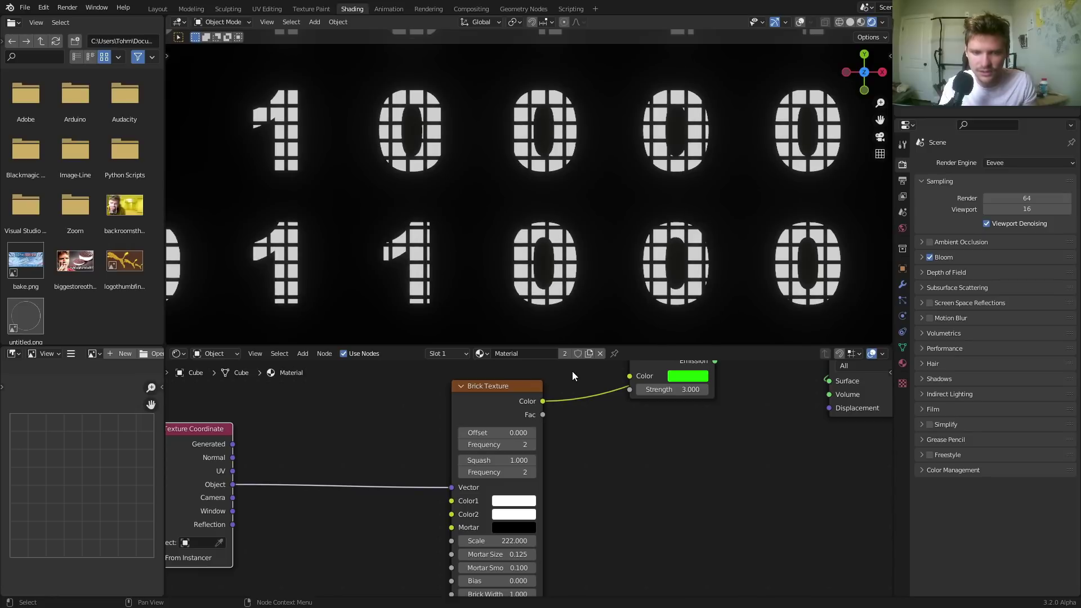
pyautogui.moveTo(504, 540); pyautogui.dragTo(521, 540)
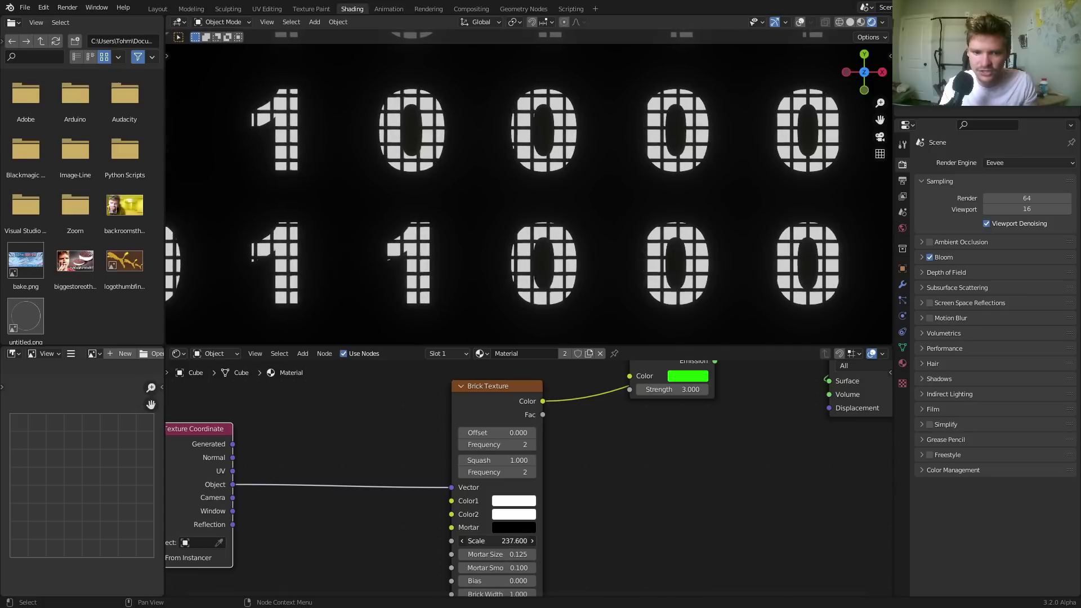
# - Connect the Brick Texture's Color to the Emission strength and send the Emission shader to the Material Output again
pyautogui.press('Home')
pyautogui.moveTo(466, 464); pyautogui.dragTo(555, 438)
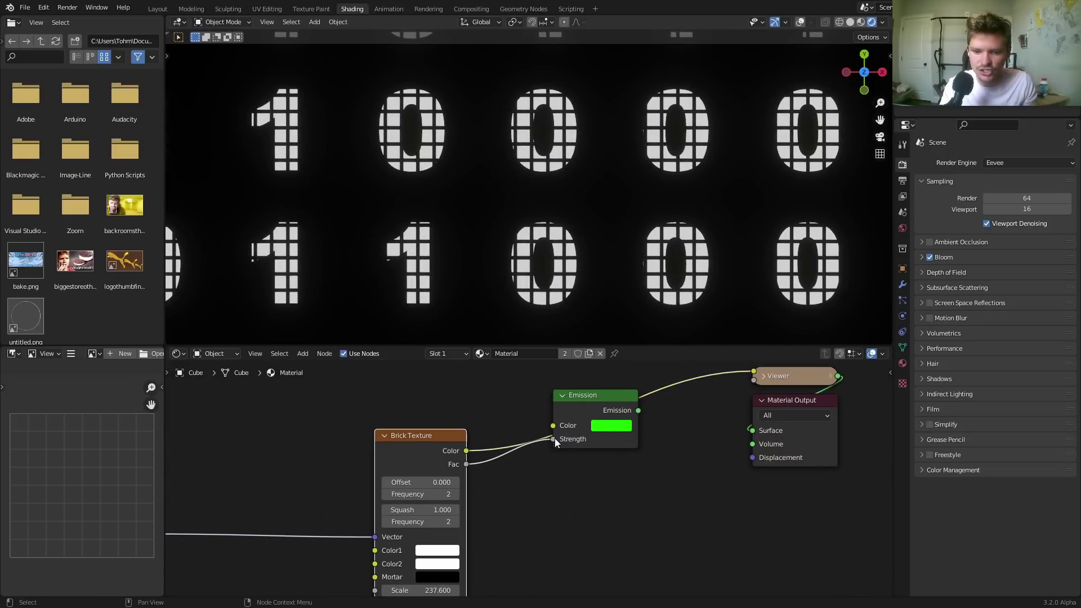
pyautogui.keyDown('ctrl'); pyautogui.keyDown('shift'); pyautogui.click(598, 403); pyautogui.keyUp('shift'); pyautogui.keyUp('ctrl')
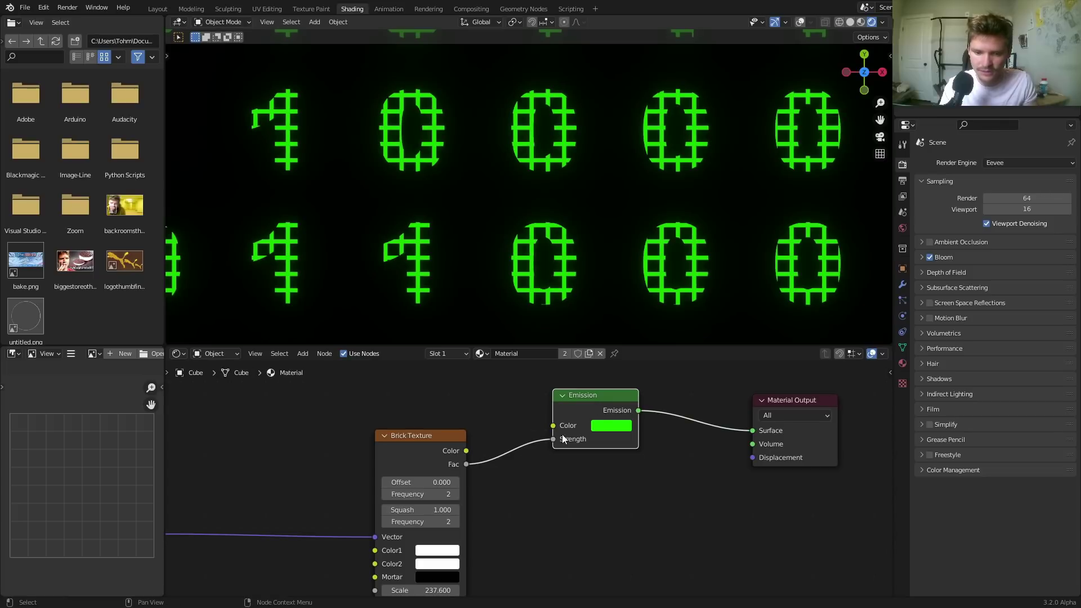
pyautogui.moveTo(467, 454); pyautogui.dragTo(559, 438)
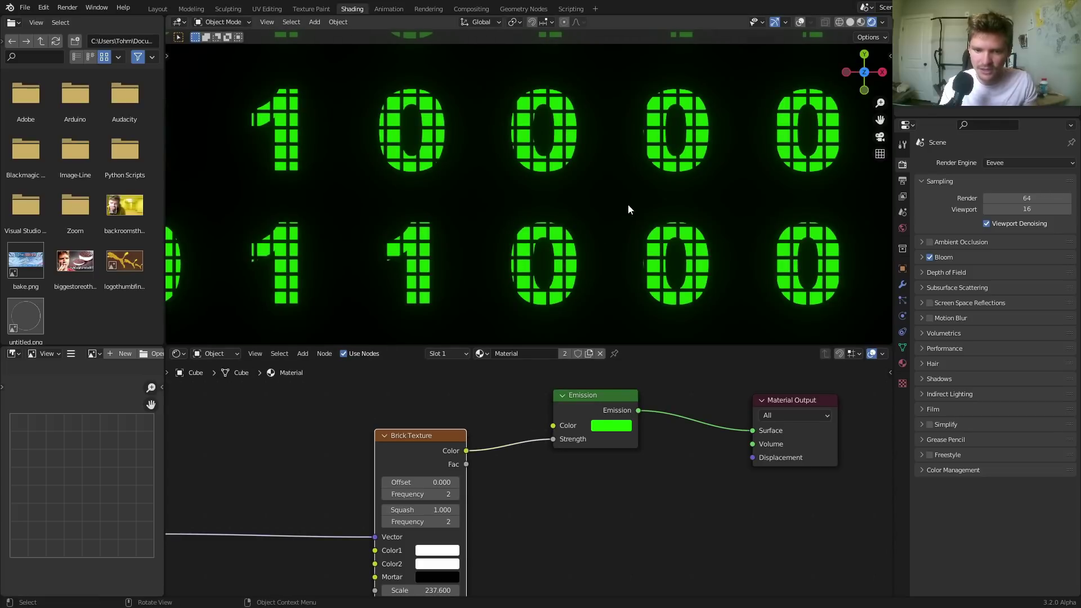
pyautogui.scroll(-8, 588, 260)
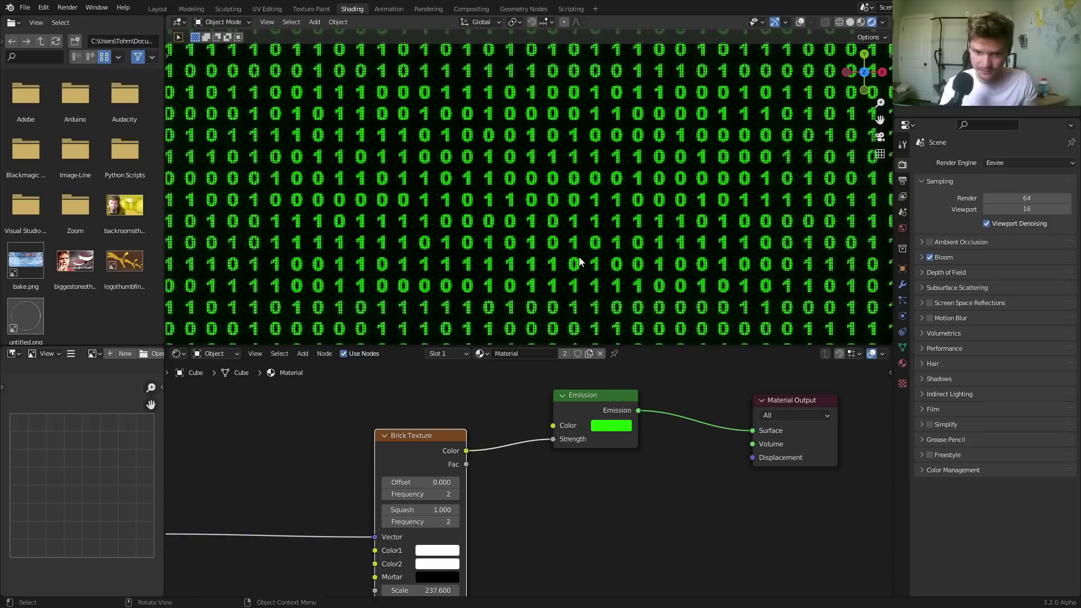
pyautogui.scroll(5, 579, 258)
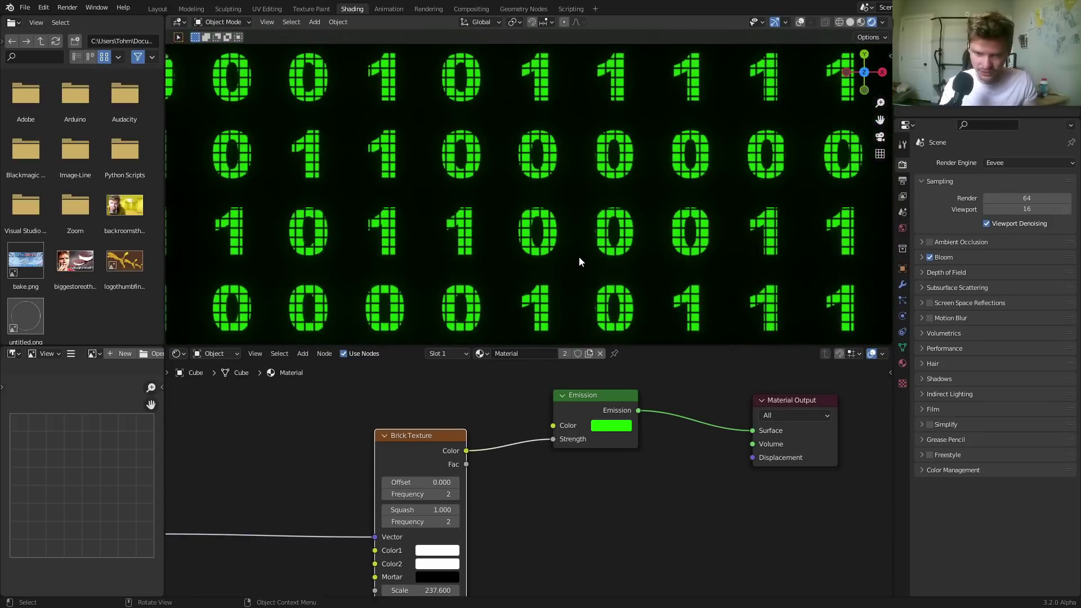
# - Space out the shader nodes, add a Geometry node below the Emission shader, and preview its Random Per Island output
pyautogui.moveTo(422, 436); pyautogui.dragTo(338, 427)
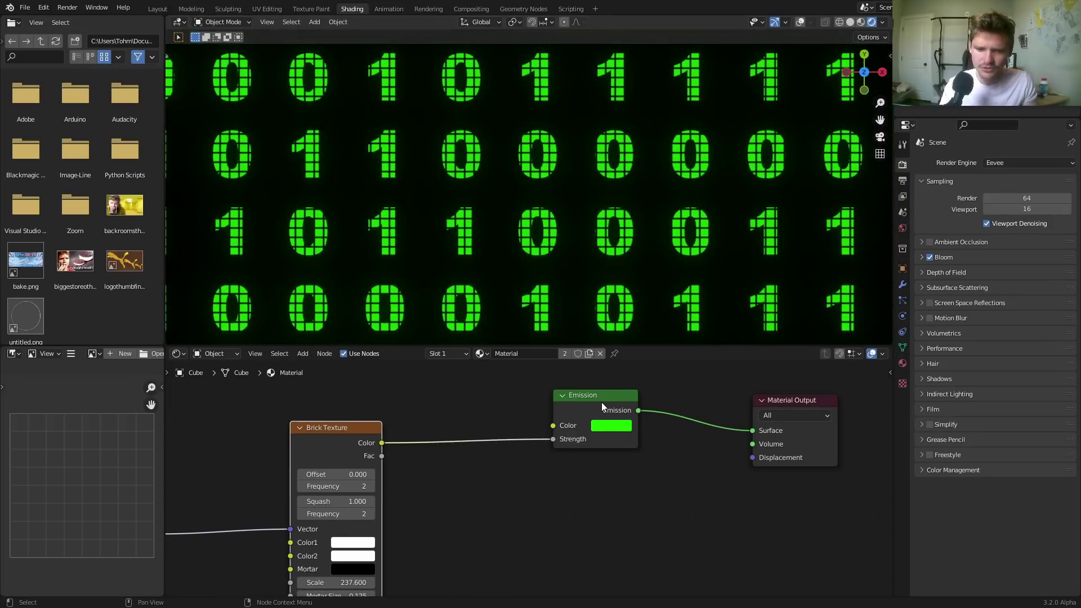
pyautogui.moveTo(597, 401); pyautogui.dragTo(573, 397)
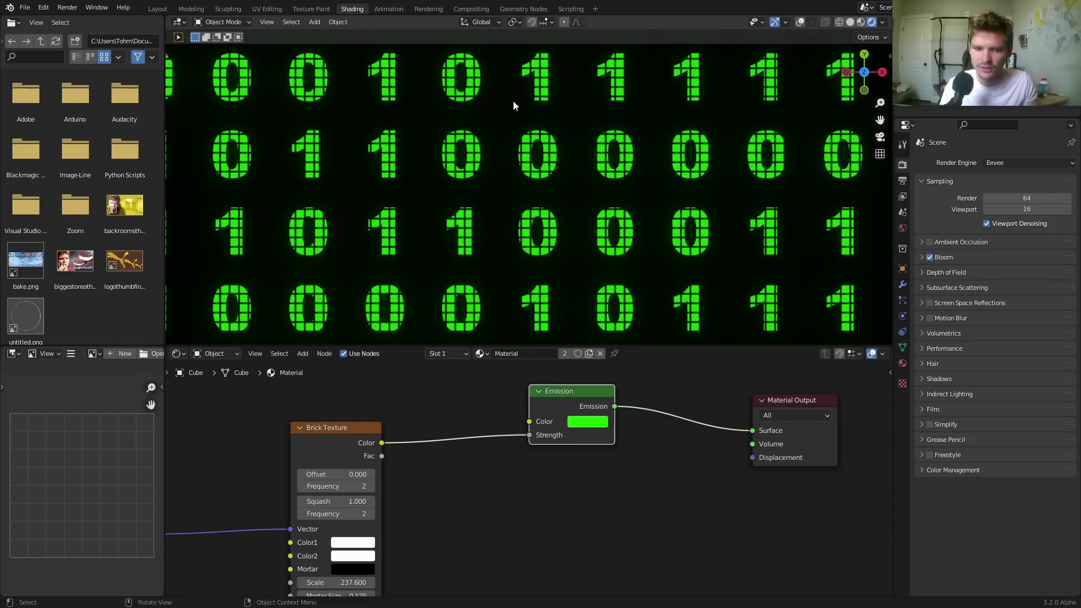
pyautogui.scroll(-8, 462, 256)
pyautogui.hotkey('shift', 'a')
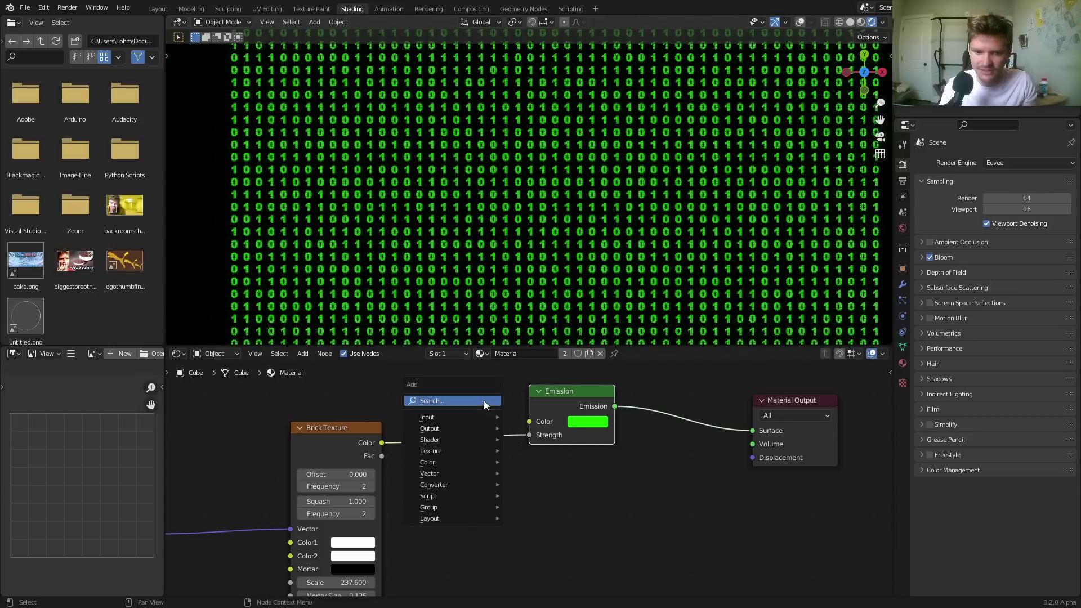
pyautogui.click(484, 402)
pyautogui.write('geo')
pyautogui.press('Return')
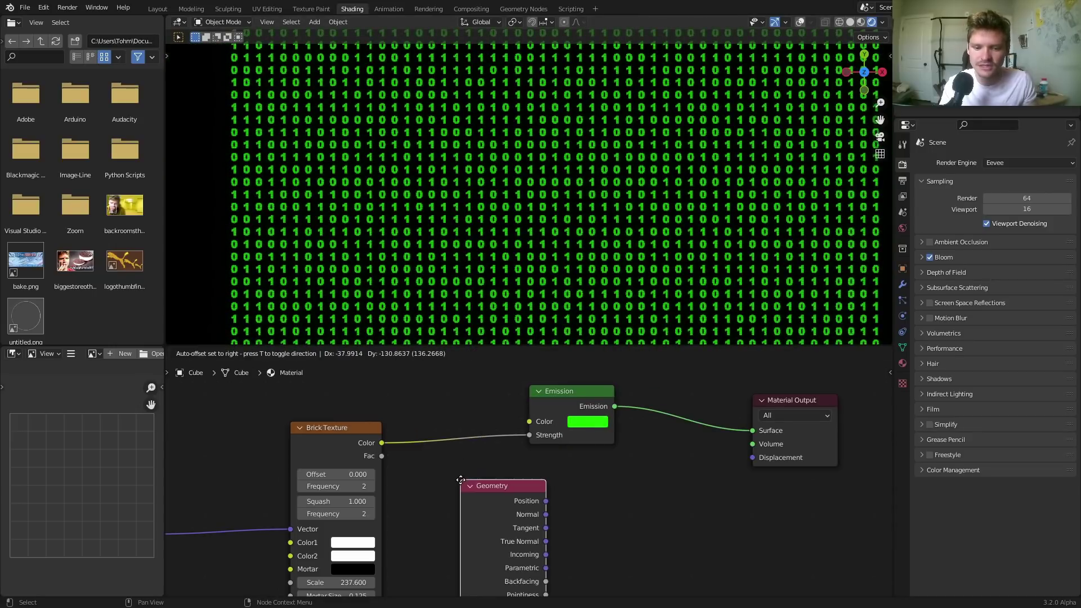
pyautogui.click(461, 480)
pyautogui.keyDown('ctrl'); pyautogui.keyDown('shift'); pyautogui.click(496, 507); pyautogui.keyUp('shift'); pyautogui.keyUp('ctrl')
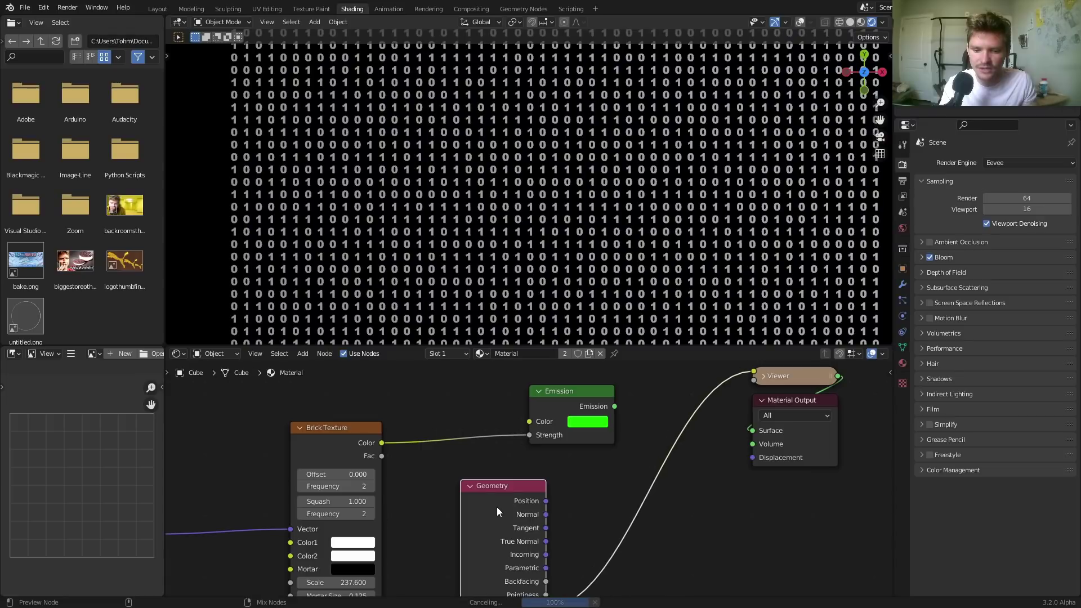
pyautogui.moveTo(518, 543); pyautogui.dragTo(505, 494, button='middle')
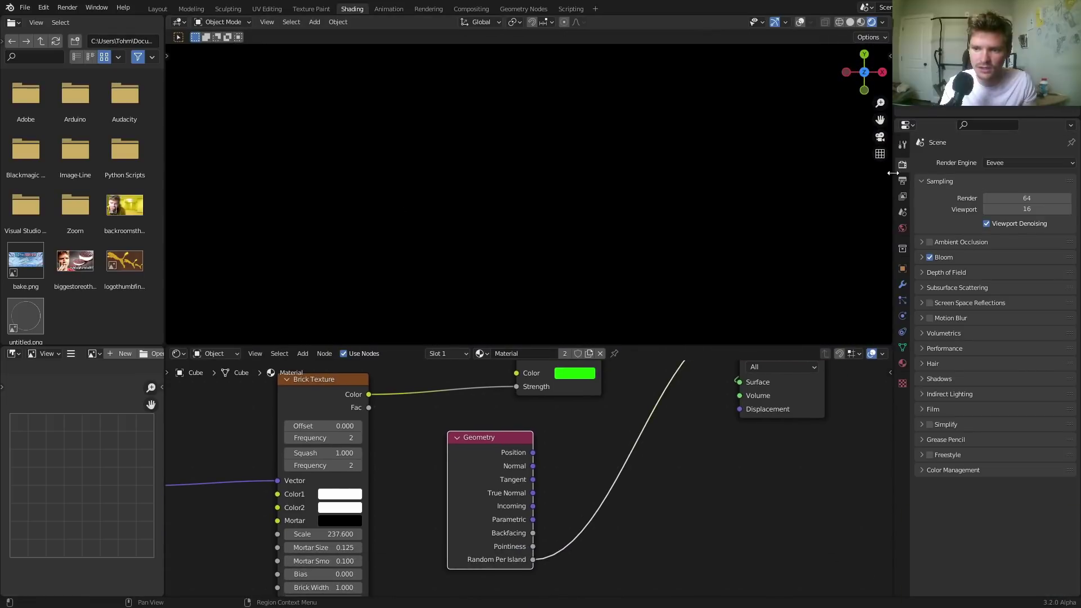
# - Switch the render engine to Cycles and set its device to GPU Compute
pyautogui.click(1013, 163)
pyautogui.click(1012, 201)
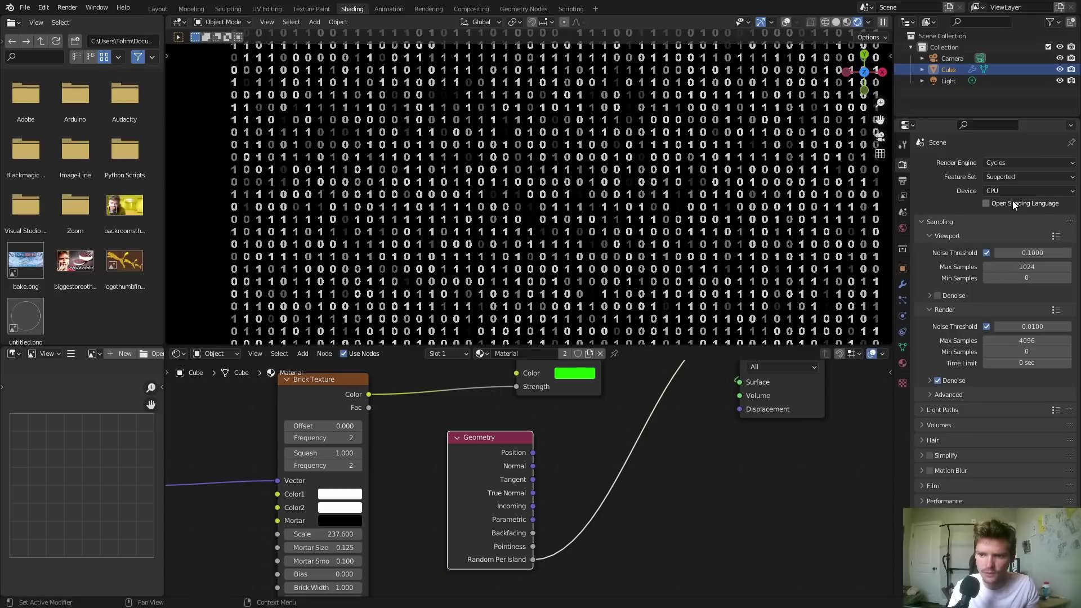
pyautogui.click(1010, 191)
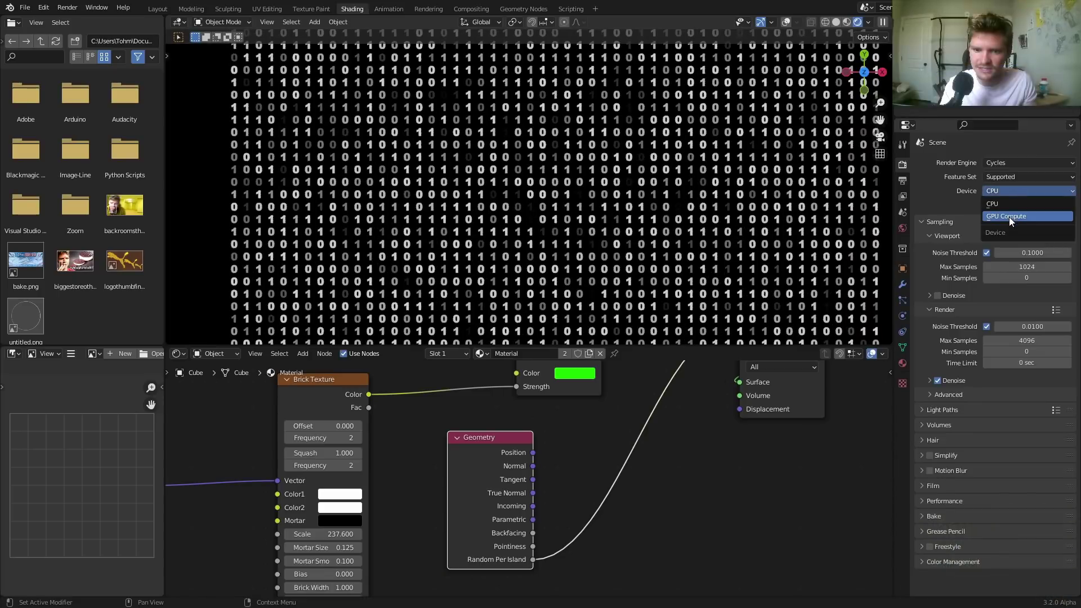
pyautogui.click(1009, 217)
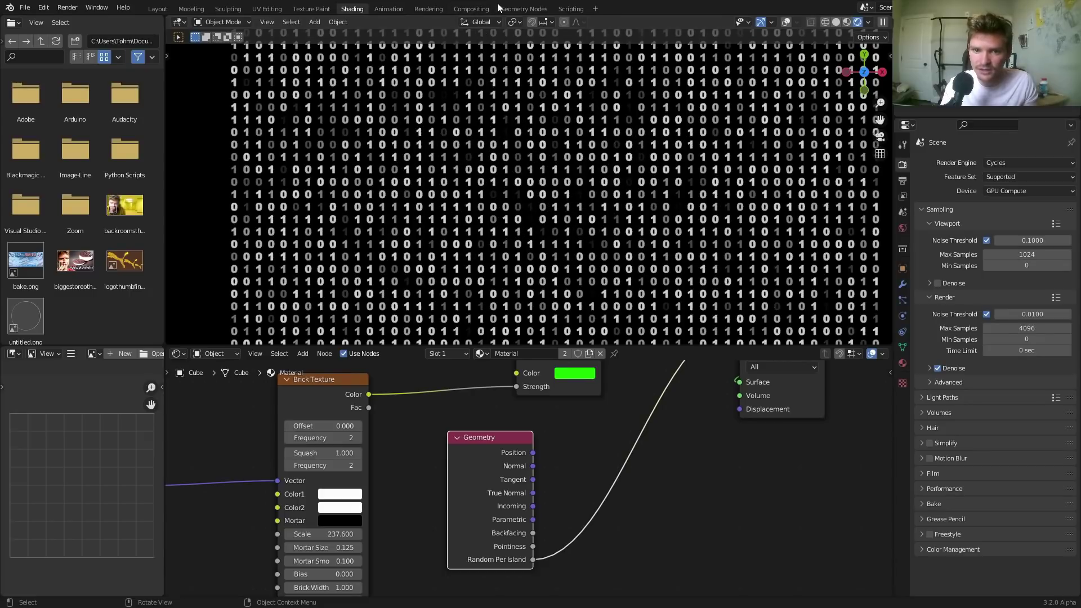
# - In the Geometry Nodes workspace, use rendered shading and toggle muting of the Realize Instances node to compare its effect on the digits
pyautogui.click(523, 8)
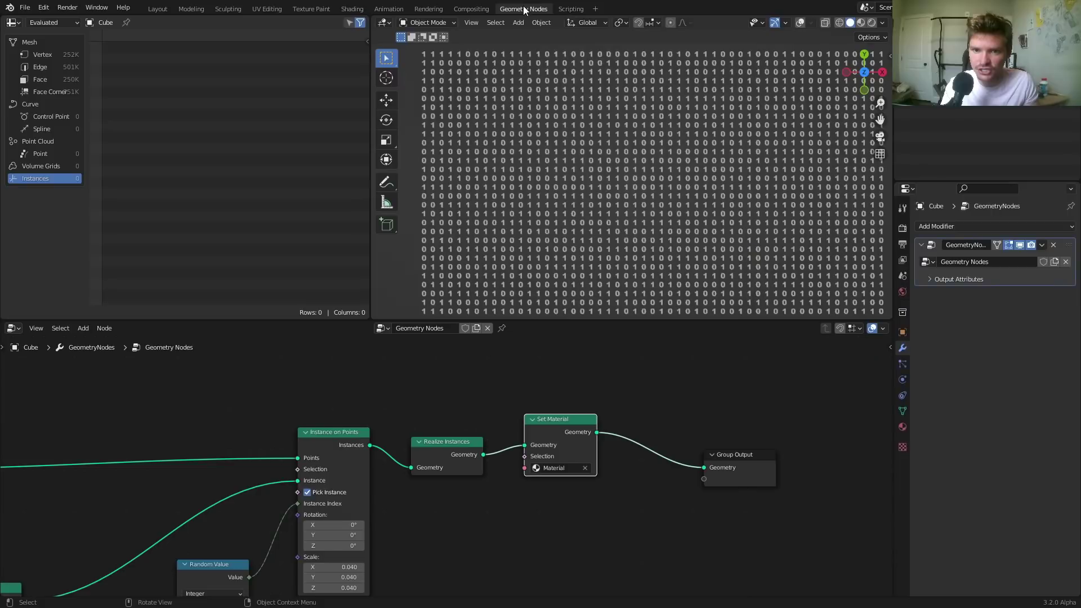
pyautogui.click(873, 23)
pyautogui.click(468, 449)
pyautogui.press('m')
pyautogui.press('m')
pyautogui.press('m')
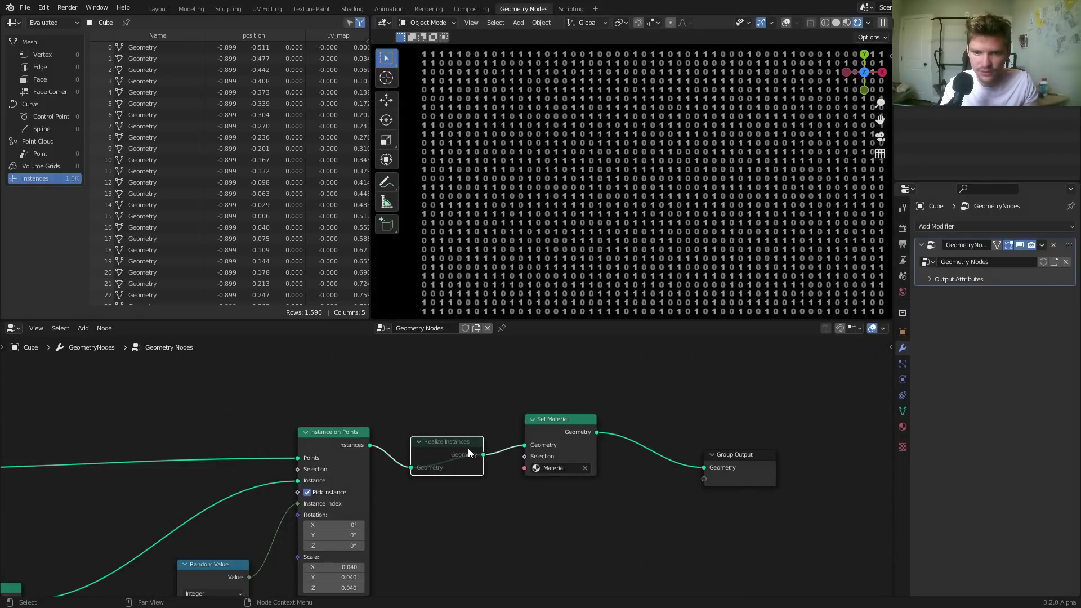
pyautogui.press('m')
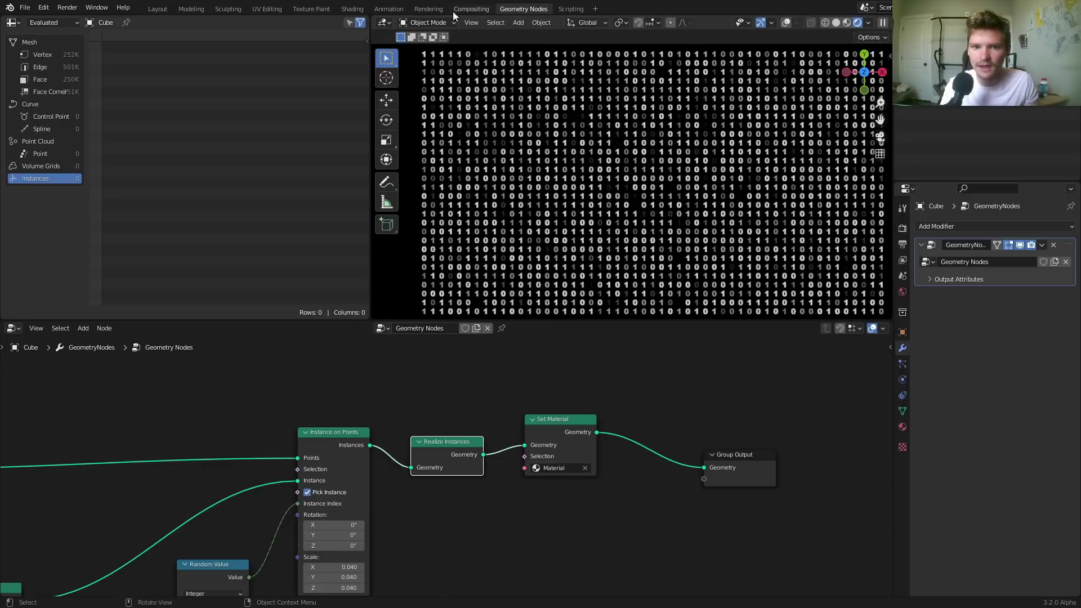
# - Back in the Shading workspace, insert a Math node set to Multiply between the Brick Texture's Color and the Emission strength
pyautogui.click(353, 9)
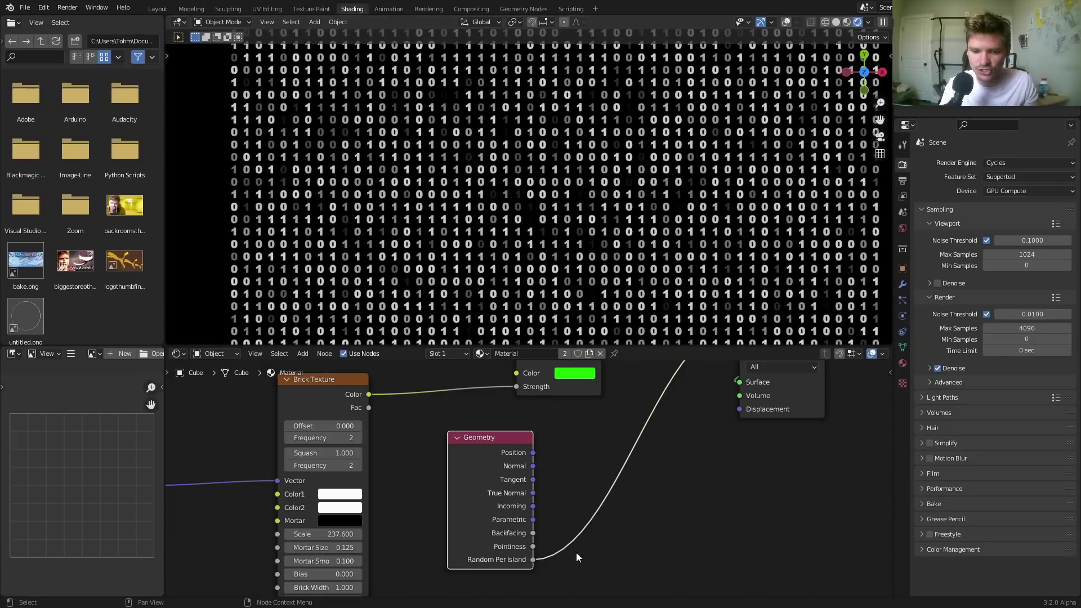
pyautogui.moveTo(495, 494)
pyautogui.mouseDown()
pyautogui.moveTo(455, 489)
pyautogui.moveTo(461, 474)
pyautogui.moveTo(451, 488)
pyautogui.mouseUp()
pyautogui.scroll(-2, 441, 470)
pyautogui.moveTo(467, 459); pyautogui.dragTo(479, 422, button='middle')
pyautogui.hotkey('shift', 'a')
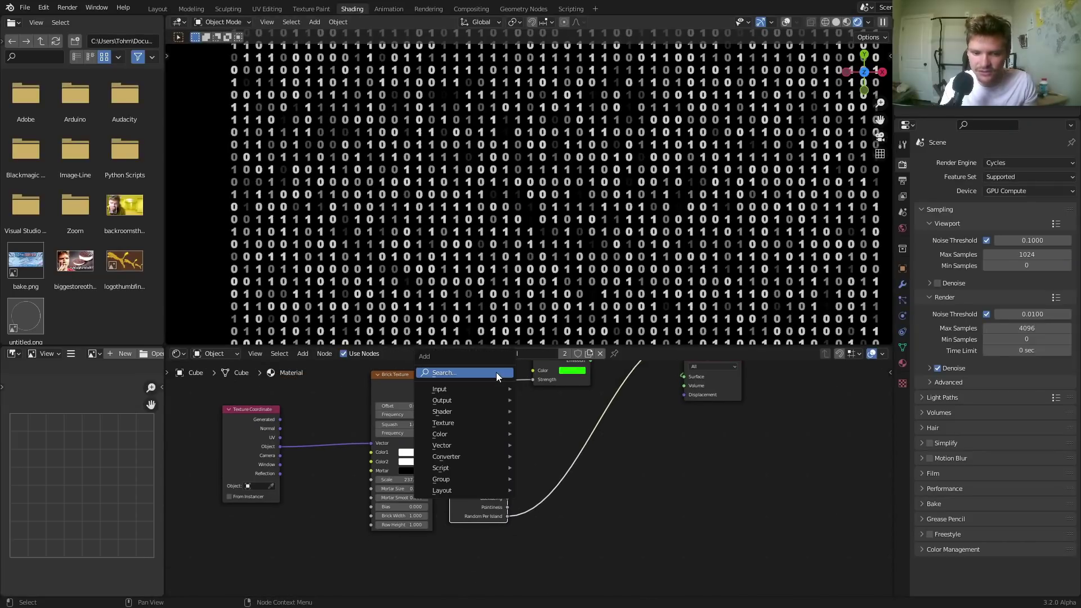
pyautogui.click(498, 373)
pyautogui.write('add')
pyautogui.press('Return')
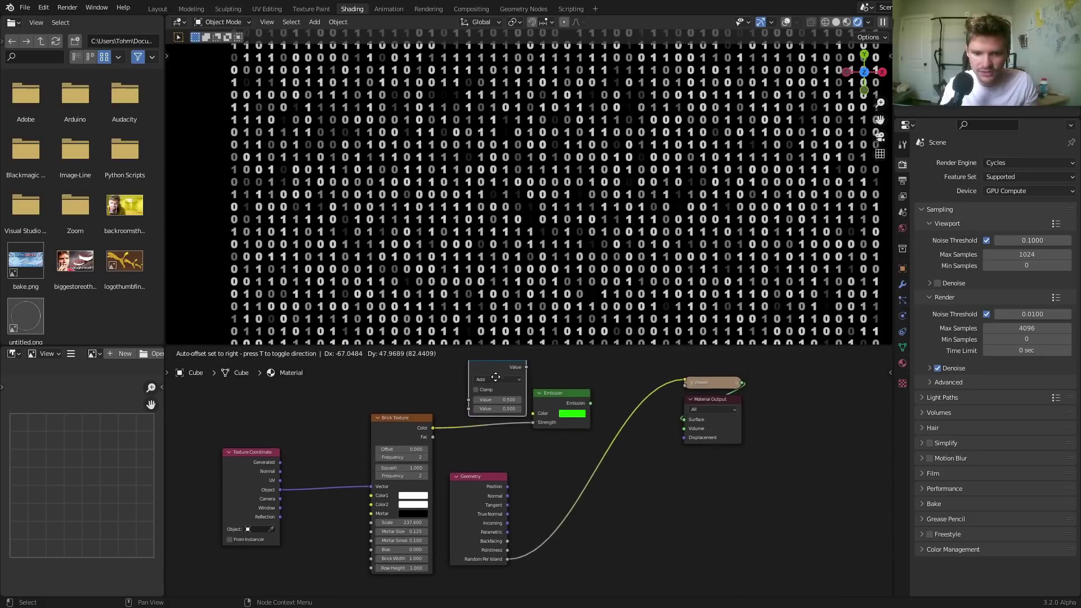
pyautogui.click(495, 405)
pyautogui.click(495, 407)
pyautogui.click(495, 427)
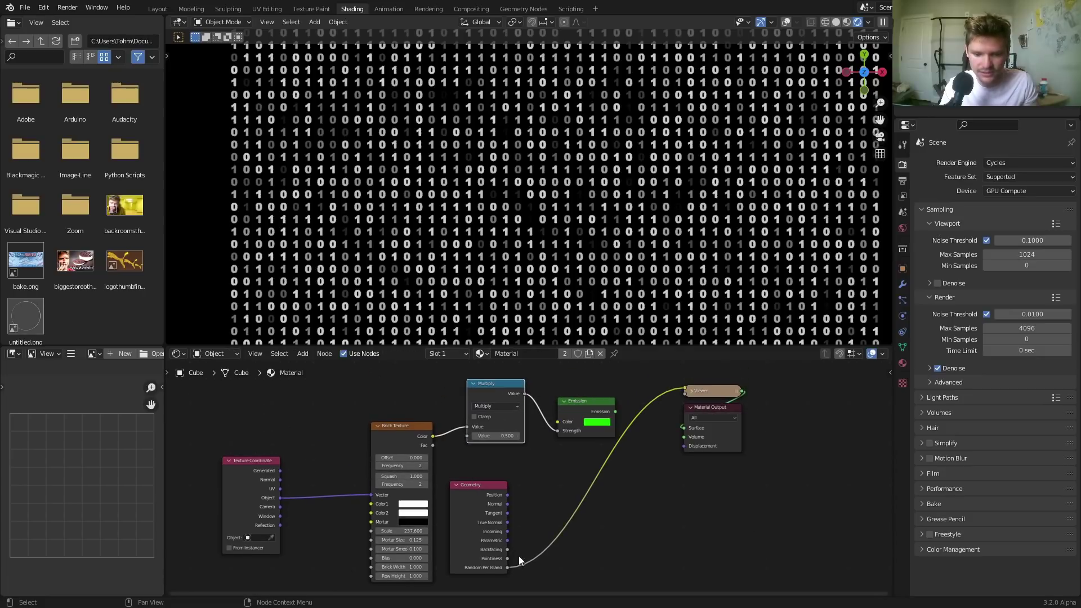
# - Connect Random Per Island to the Multiply node's second value, output the Emission shader, and toggle muting of Multiply to compare
pyautogui.moveTo(509, 568); pyautogui.dragTo(466, 436)
pyautogui.keyDown('ctrl'); pyautogui.keyDown('shift'); pyautogui.click(595, 404); pyautogui.keyUp('shift'); pyautogui.keyUp('ctrl')
pyautogui.click(508, 383)
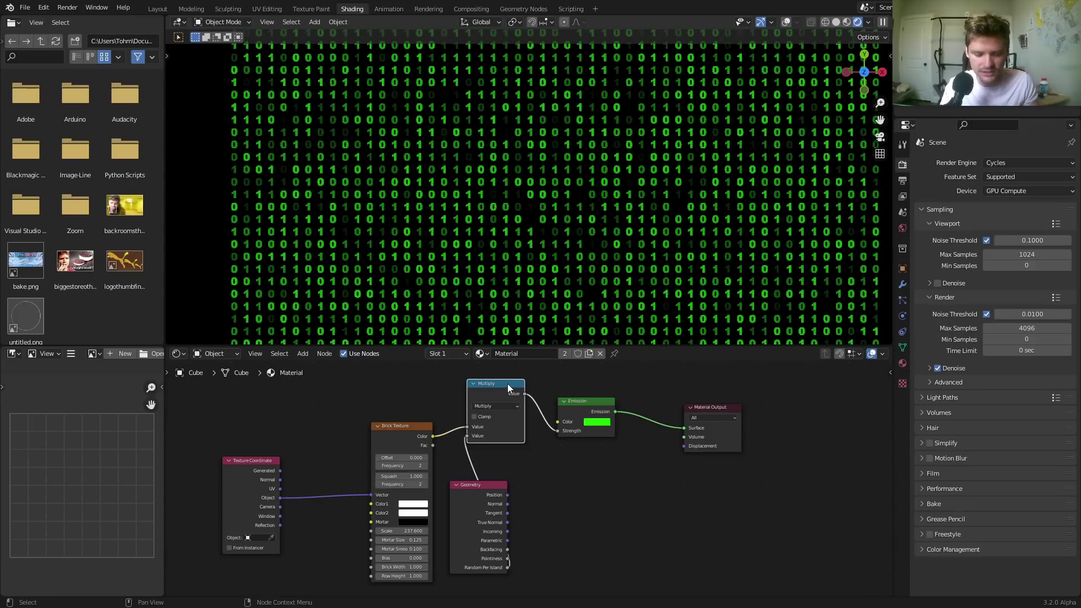
pyautogui.press('m')
pyautogui.press('m')
pyautogui.scroll(-3, 516, 240)
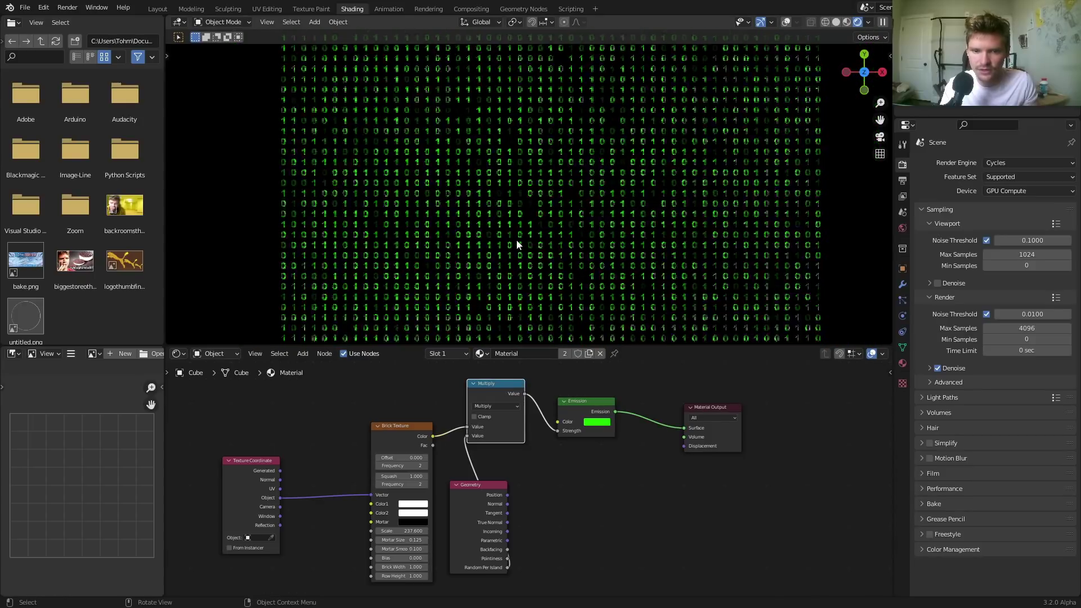
# - Shift the texture and Geometry nodes away from Multiply and insert a ColorRamp between Random Per Island and Multiply's second value
pyautogui.moveTo(438, 396); pyautogui.dragTo(455, 362, button='middle')
pyautogui.moveTo(238, 532); pyautogui.dragTo(487, 432)
pyautogui.press('g')
pyautogui.click(341, 432)
pyautogui.click(464, 478)
pyautogui.scroll(3, 462, 472)
pyautogui.hotkey('shift', 'a')
pyautogui.click(434, 435)
pyautogui.write('c')
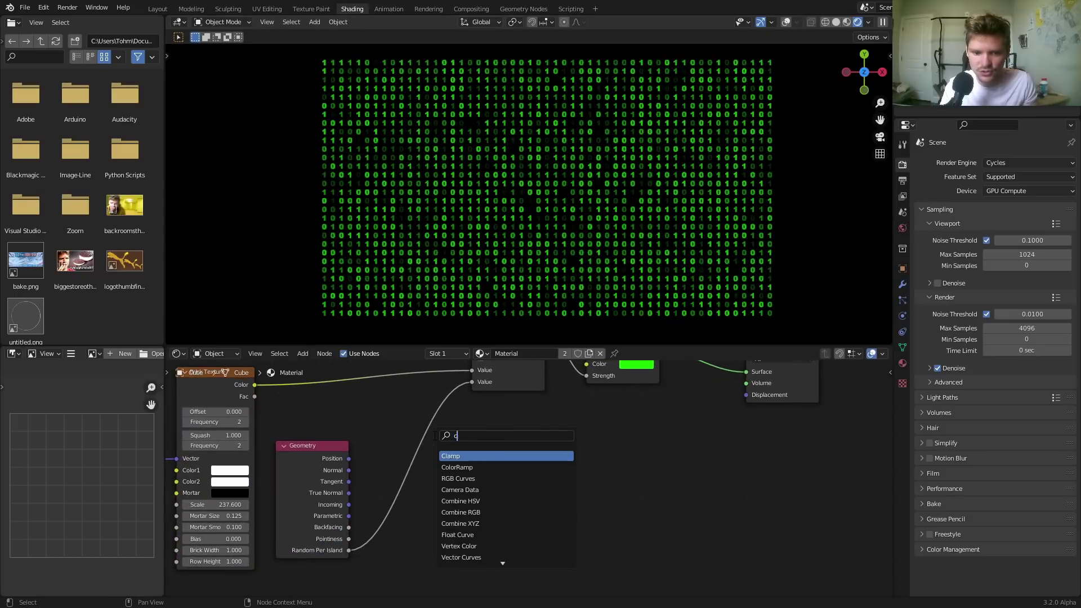
pyautogui.write('ol')
pyautogui.press('Return')
pyautogui.click(407, 459)
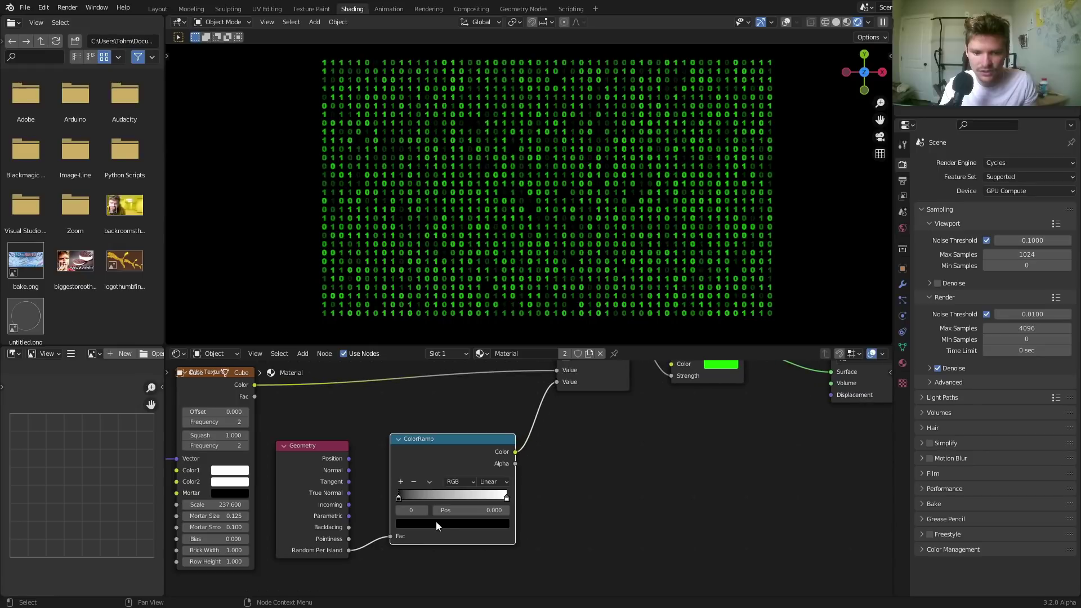
# - Lighten the ColorRamp's black stop at position 0 to a dark grey
pyautogui.click(413, 522)
pyautogui.moveTo(482, 434); pyautogui.dragTo(485, 427)
pyautogui.scroll(2, 593, 414)
pyautogui.moveTo(592, 415); pyautogui.dragTo(563, 515, button='middle')
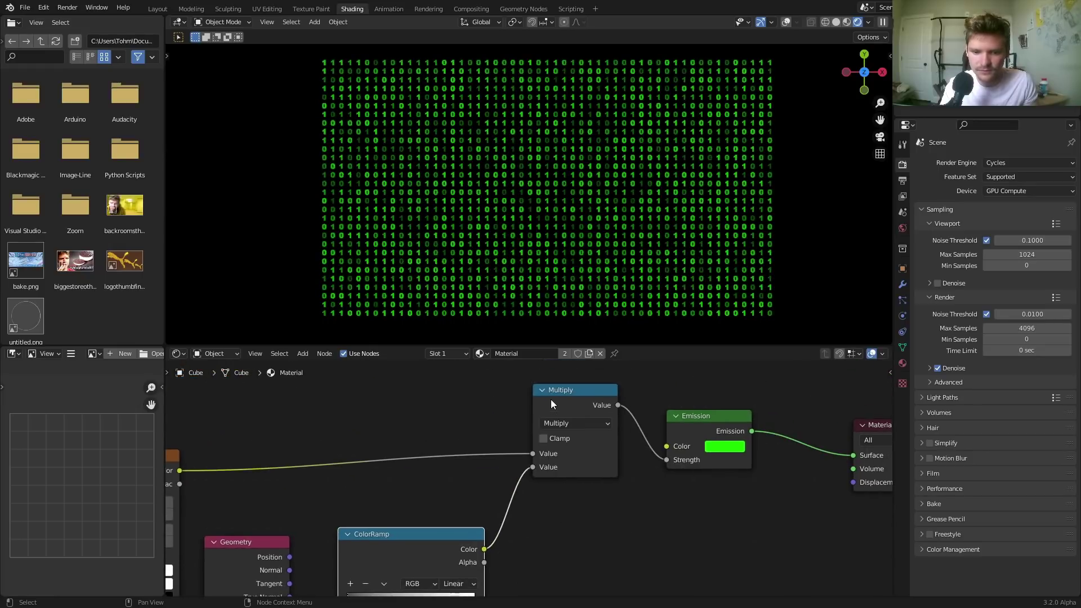
# - Move the Geometry node below the Brick Texture to make room in front of the ColorRamp
pyautogui.click(552, 400)
pyautogui.press('Home')
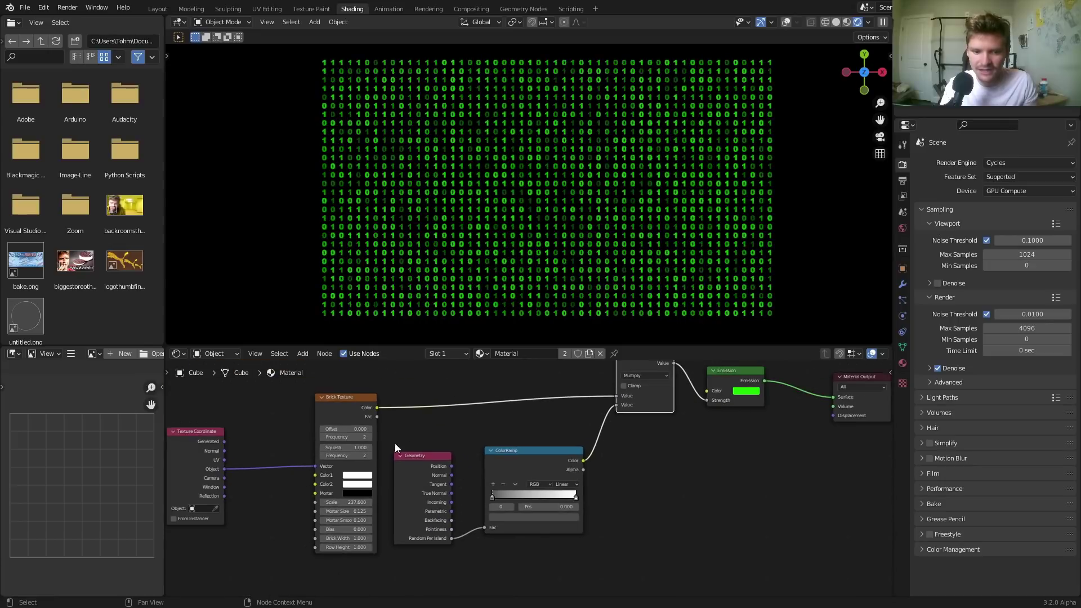
pyautogui.moveTo(393, 490); pyautogui.dragTo(317, 590)
pyautogui.moveTo(411, 521); pyautogui.dragTo(427, 417, button='middle')
# - Insert a White Noise Texture node between the Geometry node's Random Per Island output and the ColorRamp's Fac input
pyautogui.scroll(3, 427, 418)
pyautogui.hotkey('shift', 'a')
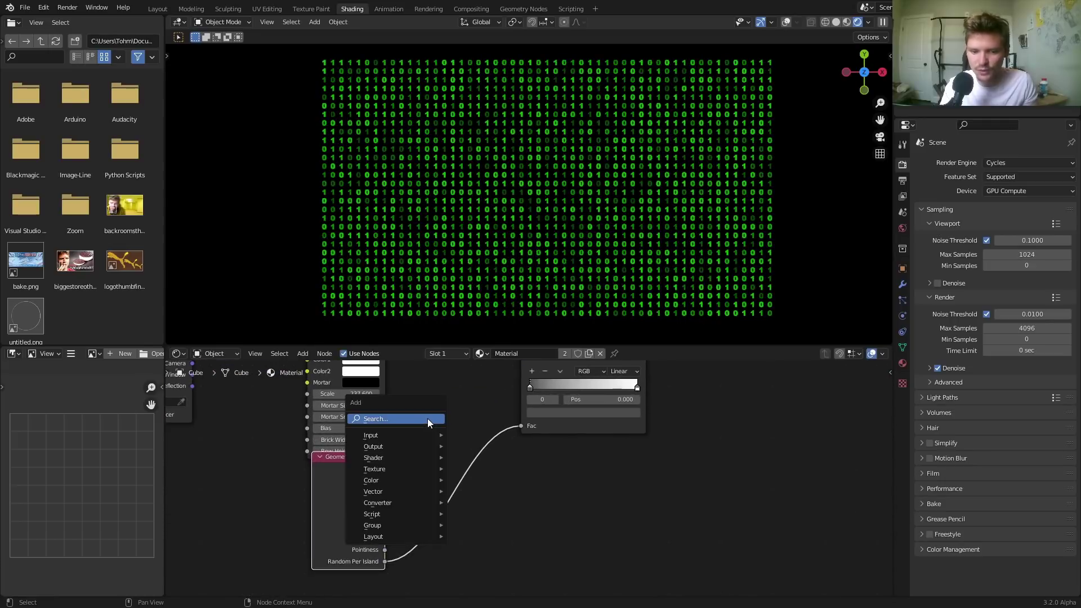
pyautogui.click(428, 418)
pyautogui.write('whi')
pyautogui.click(452, 439)
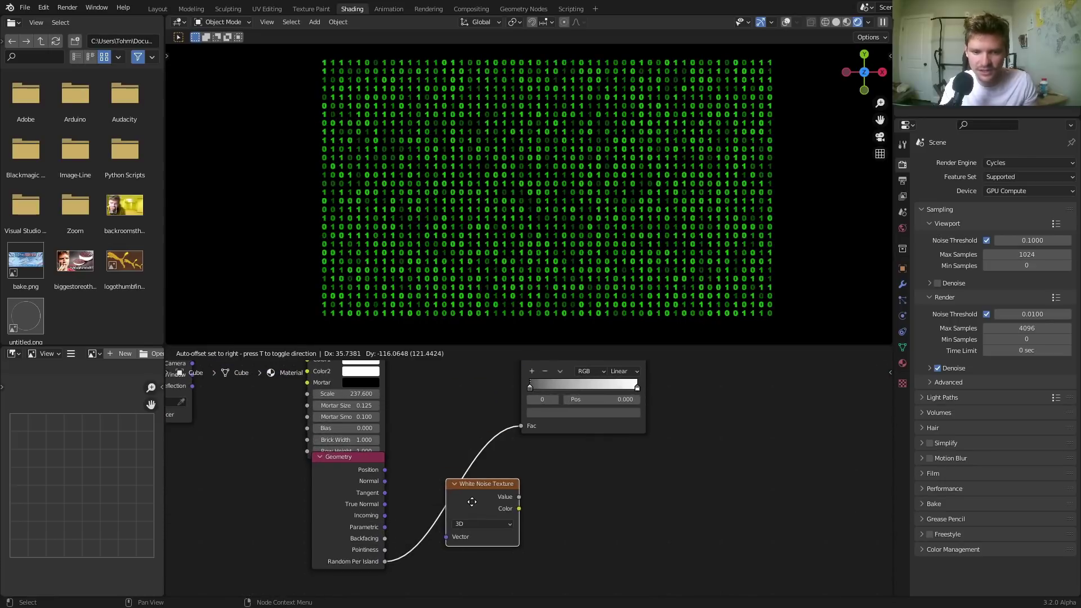
pyautogui.click(472, 501)
# - Switch the White Noise Texture to 4D and set its W to 0.5
pyautogui.click(507, 522)
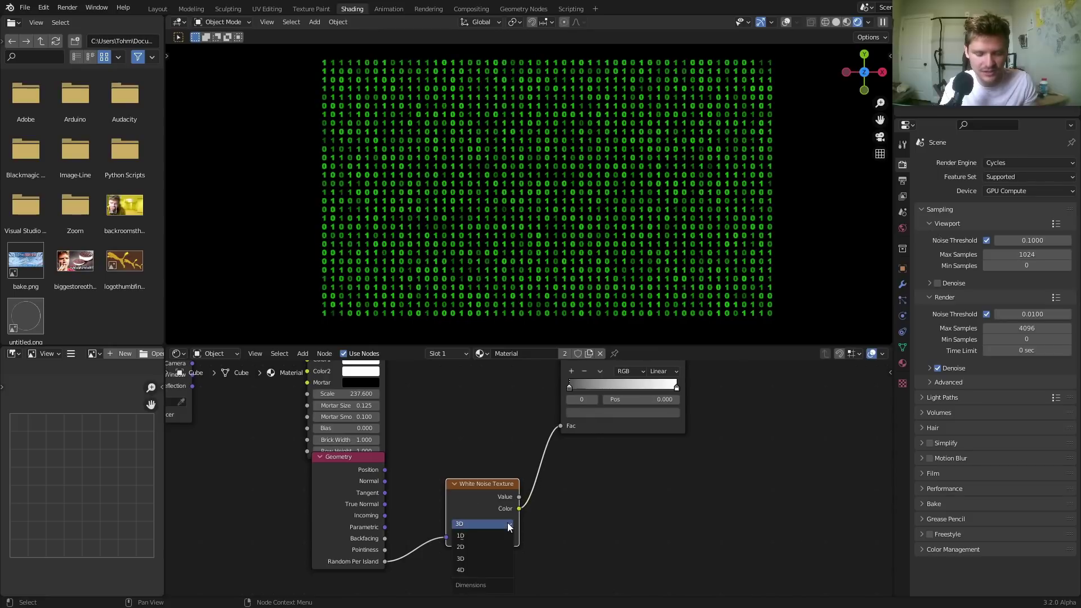
pyautogui.click(510, 539)
pyautogui.moveTo(511, 550); pyautogui.dragTo(520, 550)
pyautogui.click(512, 550)
pyautogui.click(511, 549)
pyautogui.click(511, 550)
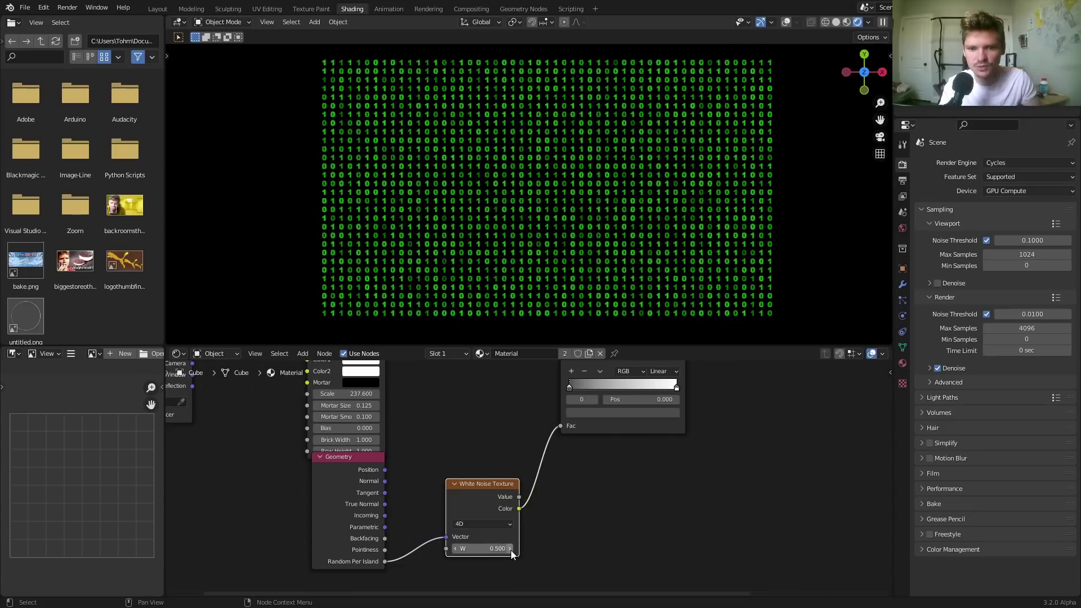
# - Duplicate the White Noise Texture and connect Random Per Island to the copy's Vector input
pyautogui.scroll(-4, 590, 449)
pyautogui.moveTo(620, 425); pyautogui.dragTo(567, 511, button='middle')
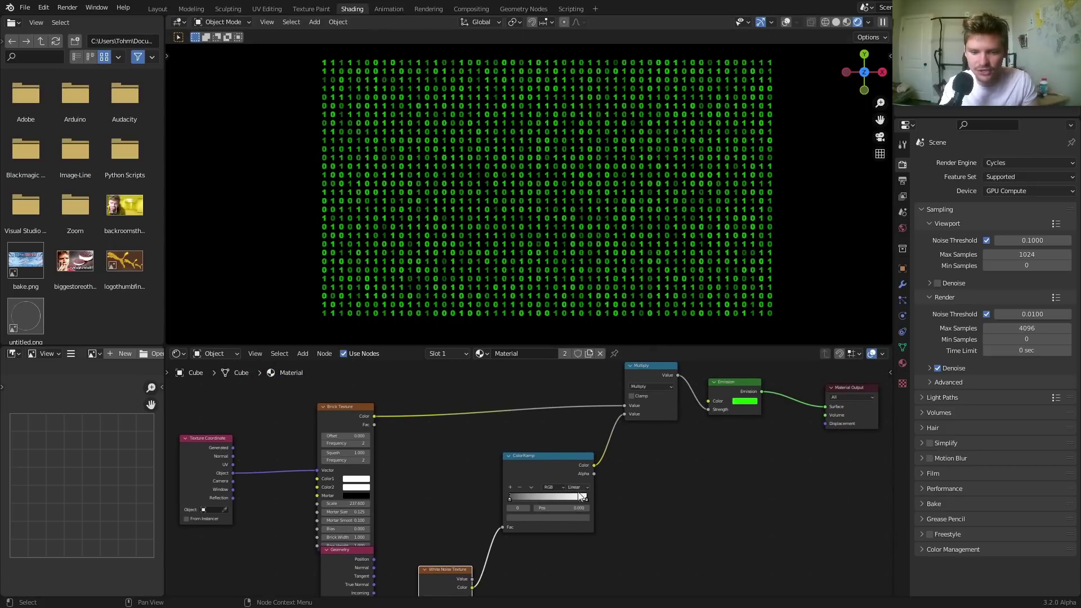
pyautogui.moveTo(554, 479); pyautogui.dragTo(516, 395, button='middle')
pyautogui.hotkey('shift', 'd')
pyautogui.click(526, 509)
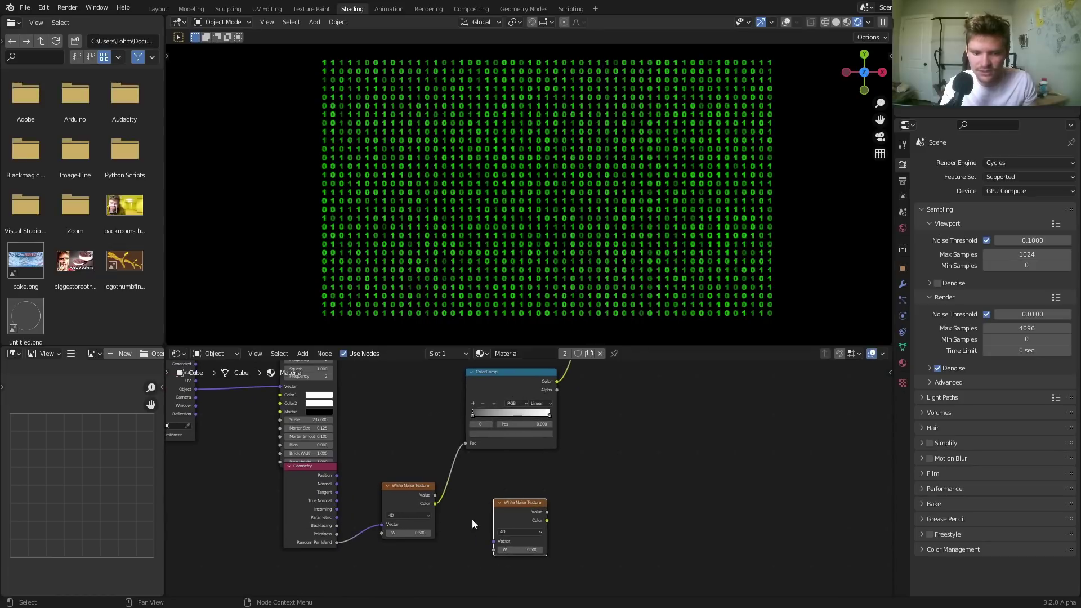
pyautogui.moveTo(337, 542); pyautogui.dragTo(495, 542)
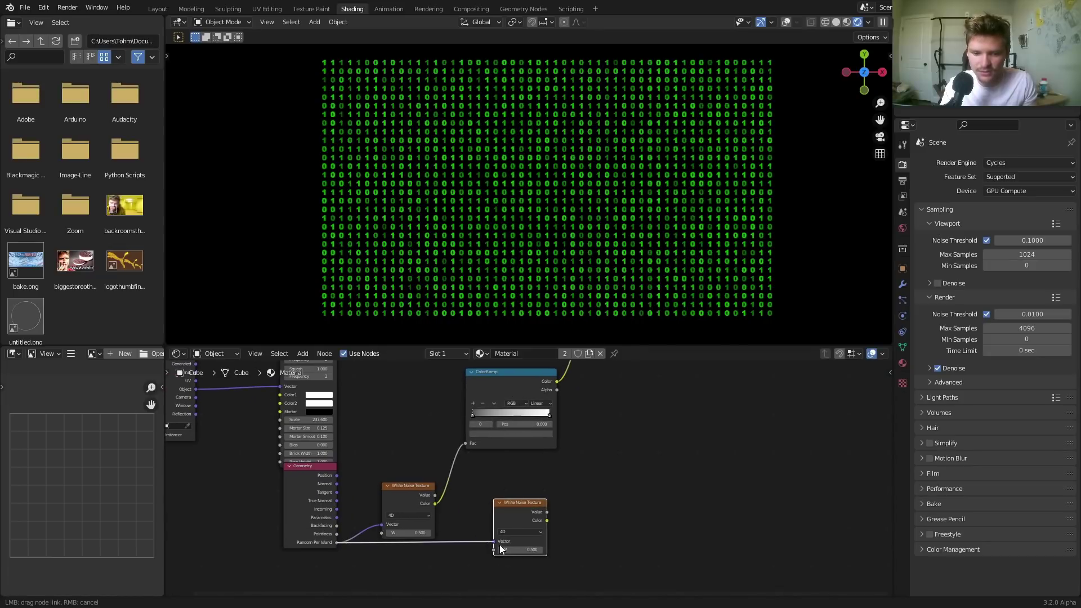
# - Set the duplicated White Noise Texture's W to 1.3 while previewing its output, and place it just below the ColorRamp
pyautogui.click(542, 549)
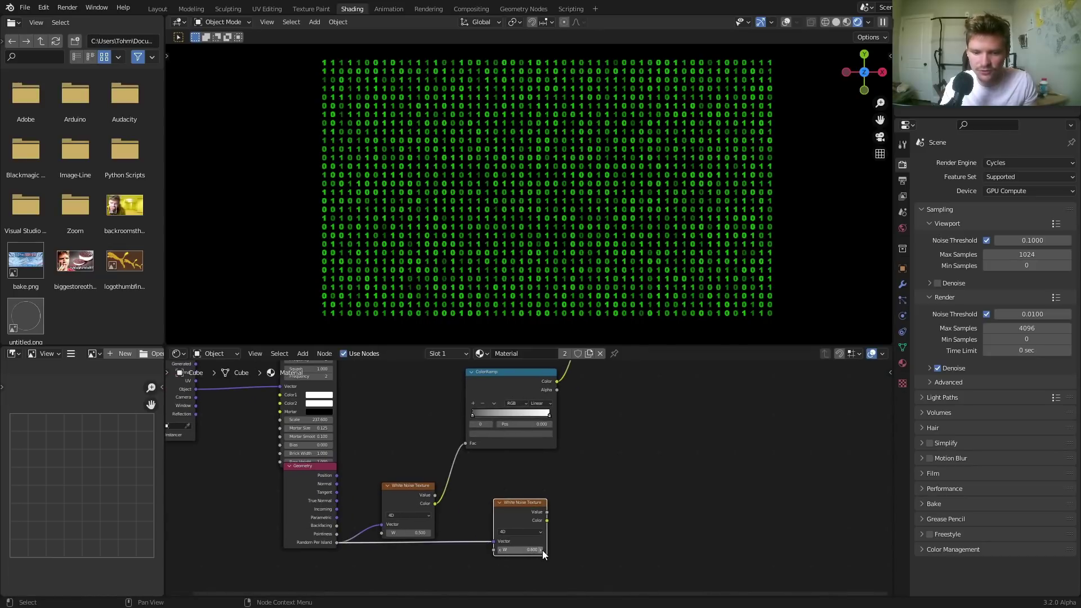
pyautogui.click(542, 550)
pyautogui.click(542, 549)
pyautogui.keyDown('ctrl'); pyautogui.keyDown('shift'); pyautogui.click(529, 507); pyautogui.keyUp('shift'); pyautogui.keyUp('ctrl')
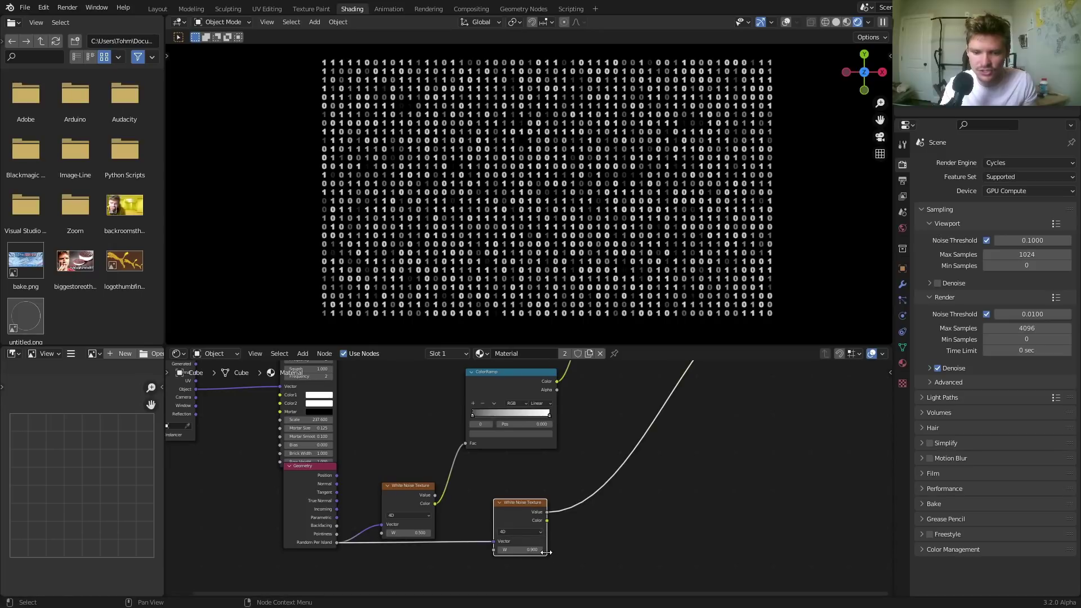
pyautogui.moveTo(518, 550); pyautogui.dragTo(541, 549)
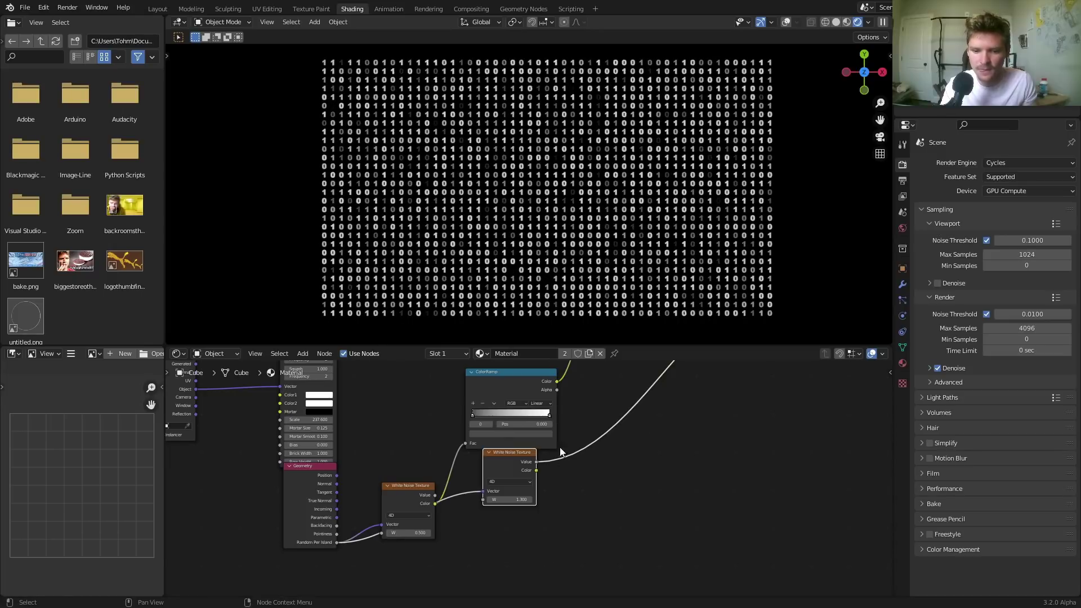
# - Add a Hue Saturation Value node with Hue driven by the duplicated noise's Value, and copy the Emission's green to its Color
pyautogui.moveTo(560, 447); pyautogui.dragTo(466, 513, button='middle')
pyautogui.scroll(1, 528, 478)
pyautogui.hotkey('shift', 'a')
pyautogui.write('hu')
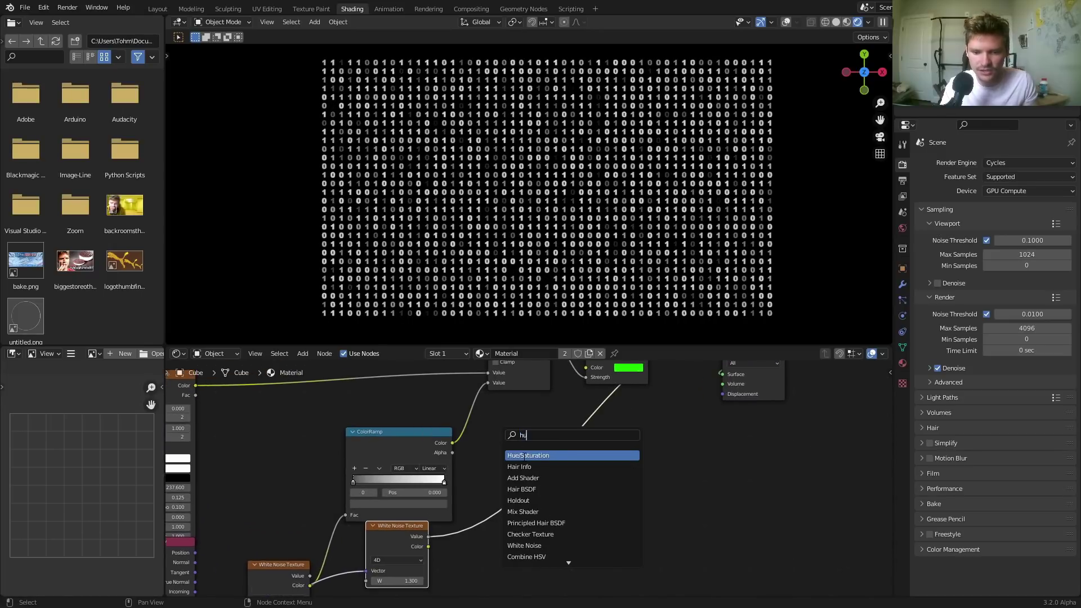
pyautogui.click(524, 456)
pyautogui.click(543, 466)
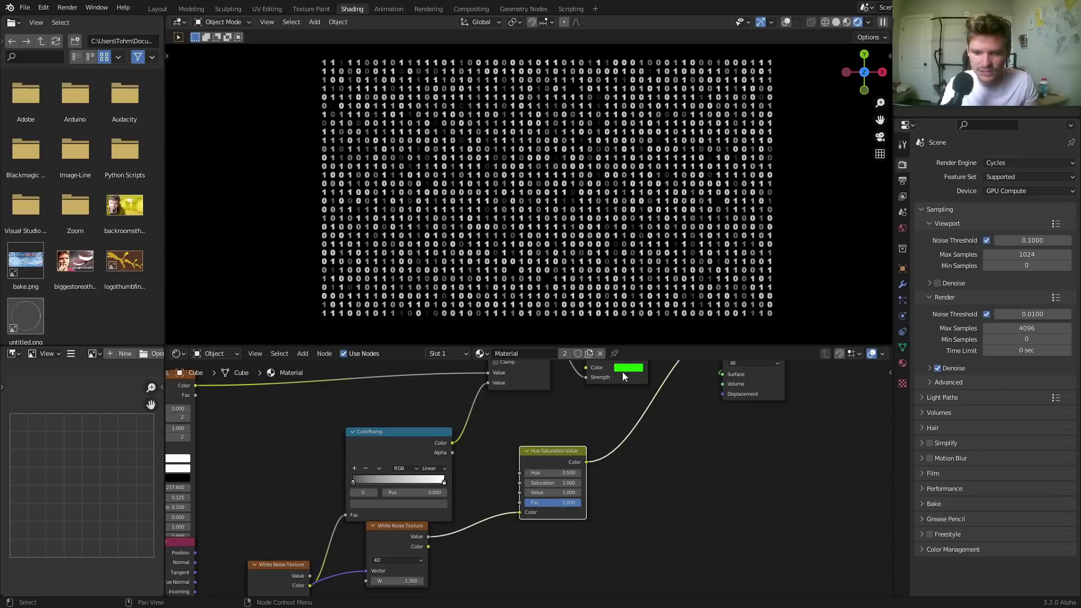
pyautogui.moveTo(520, 513); pyautogui.dragTo(523, 473)
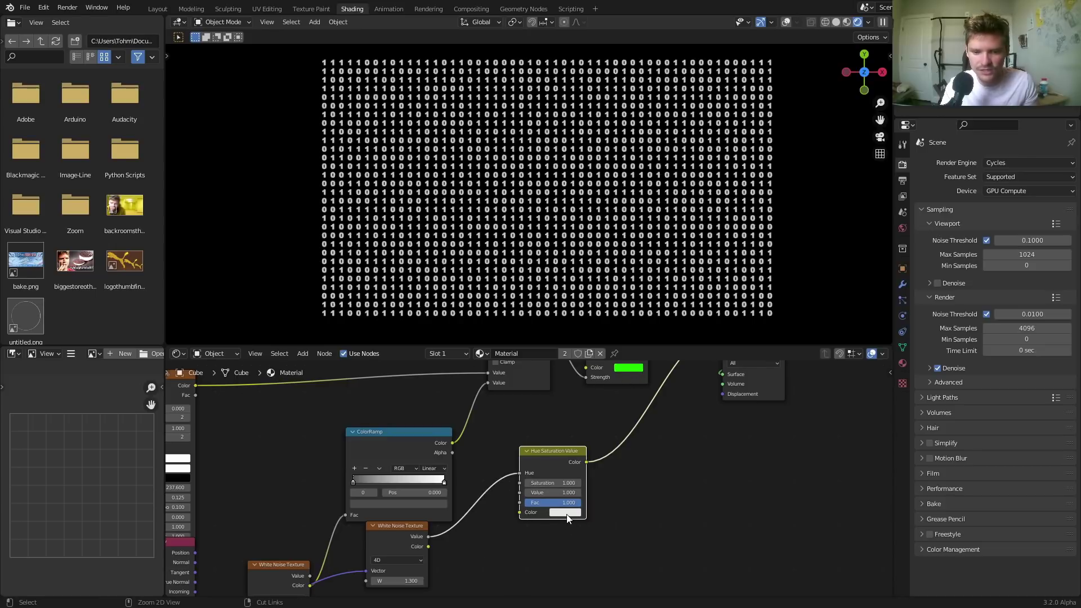
pyautogui.hotkey('ctrl', 'v')
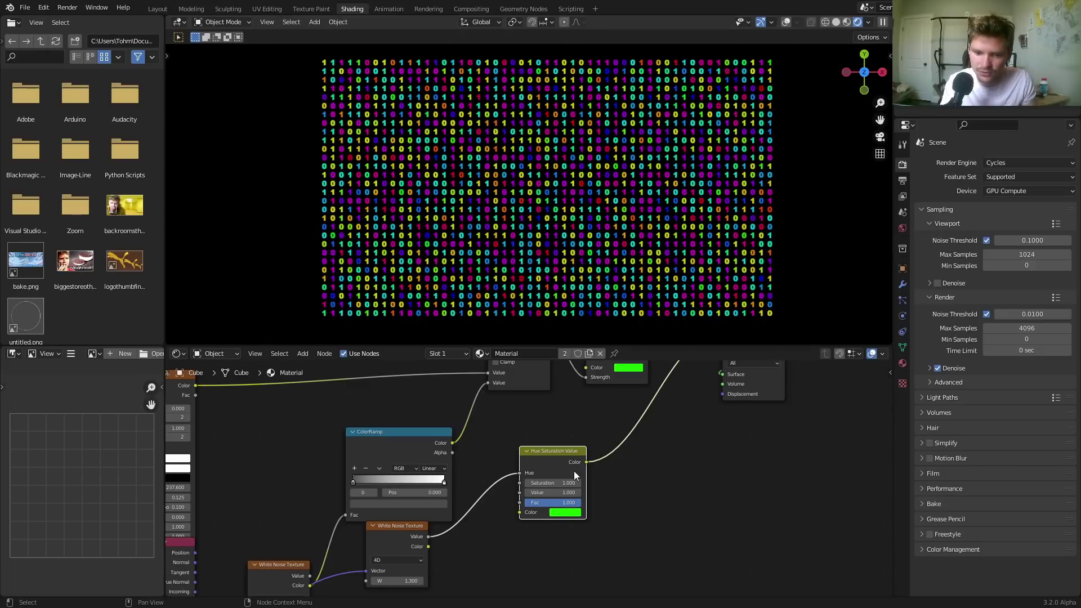
# - Insert a Math node set to Multiply Add between the duplicated noise's Value and the Hue input
pyautogui.scroll(2, 522, 444)
pyautogui.hotkey('shift', 'a')
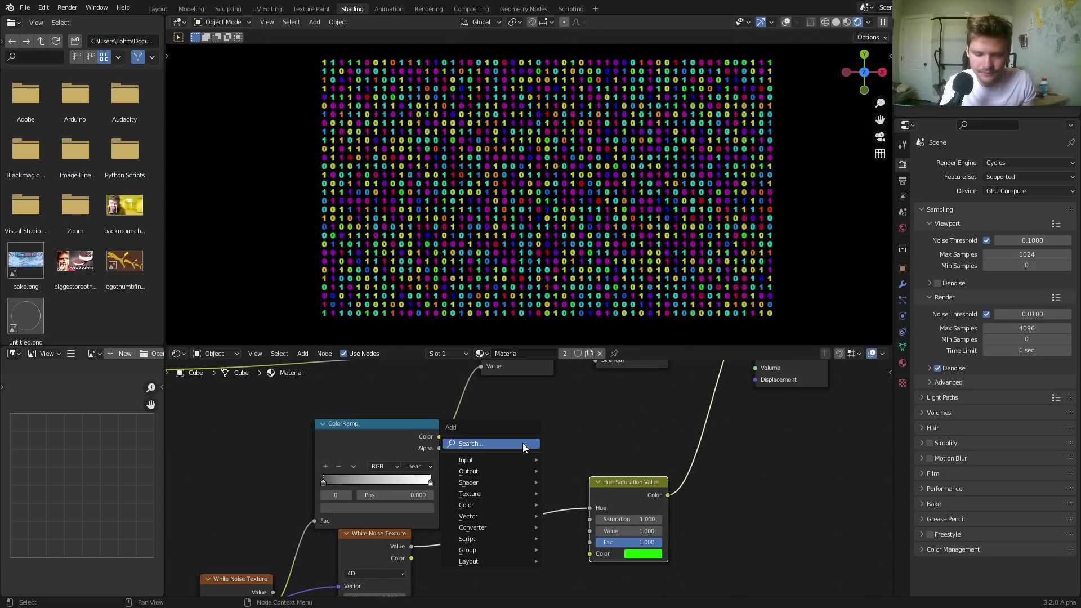
pyautogui.write('math')
pyautogui.click(538, 463)
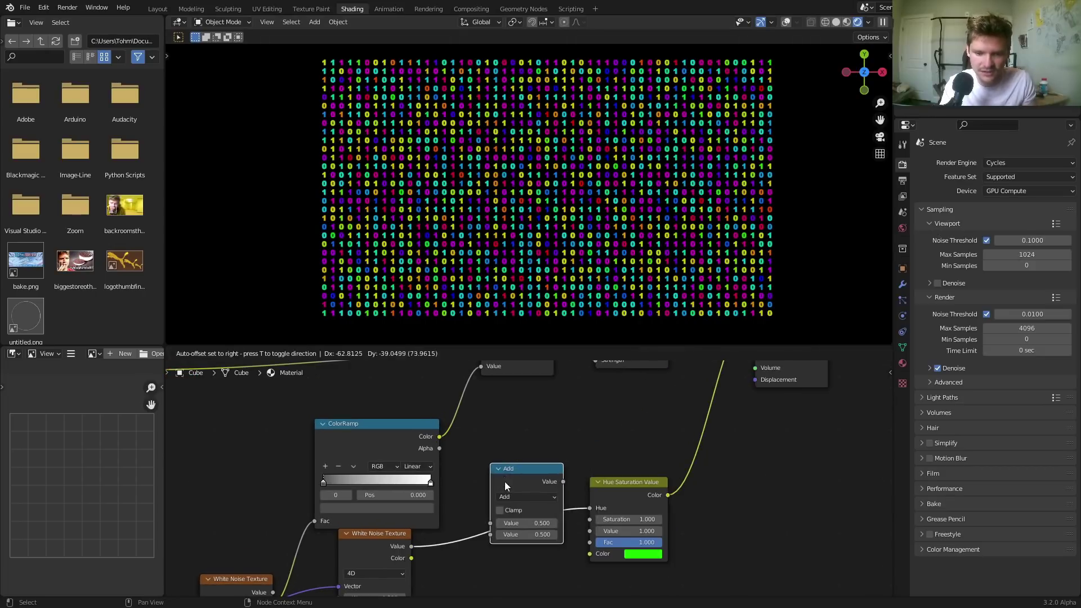
pyautogui.click(505, 481)
pyautogui.click(519, 496)
pyautogui.click(511, 410)
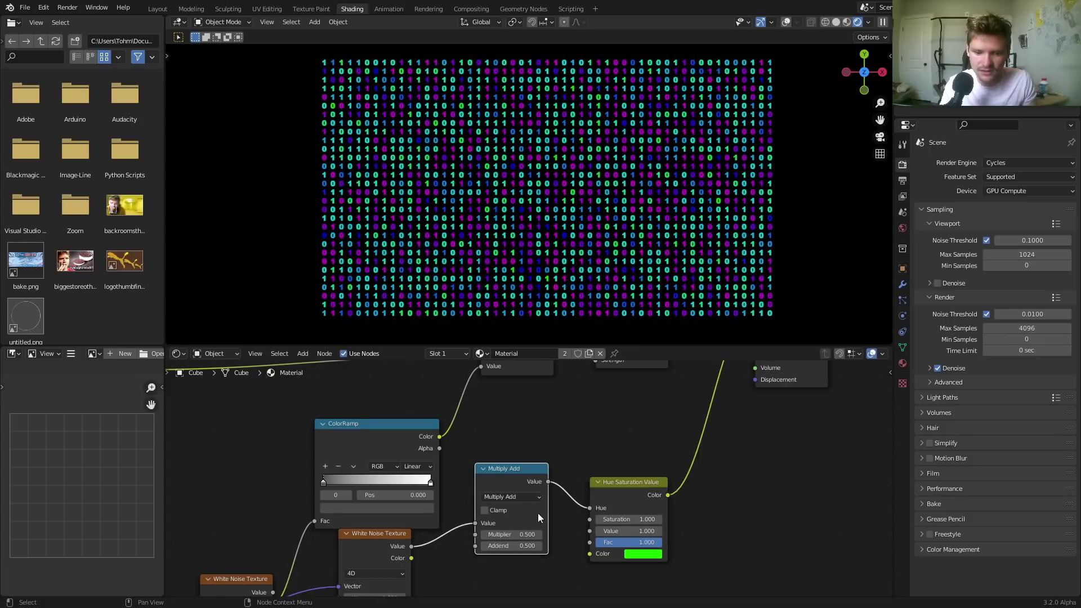
# - Set the Multiply Add node's Addend to 0 and try its Multiplier at 0.12 and at 0
pyautogui.click(517, 546)
pyautogui.write('0')
pyautogui.press('Return')
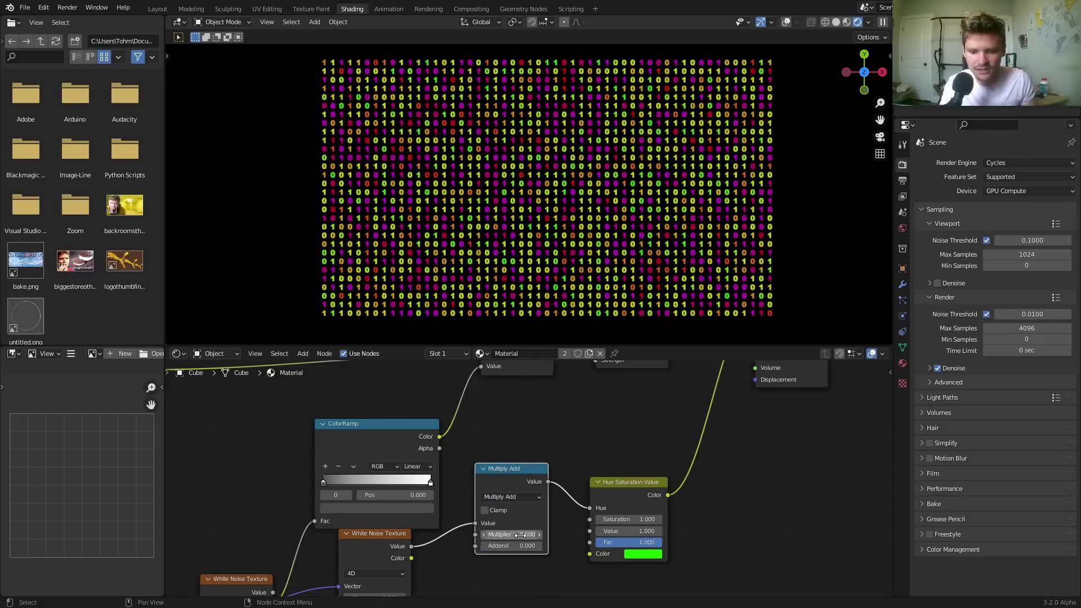
pyautogui.keyDown('shift'); pyautogui.moveTo(519, 536); pyautogui.dragTo(490, 535); pyautogui.keyUp('shift')
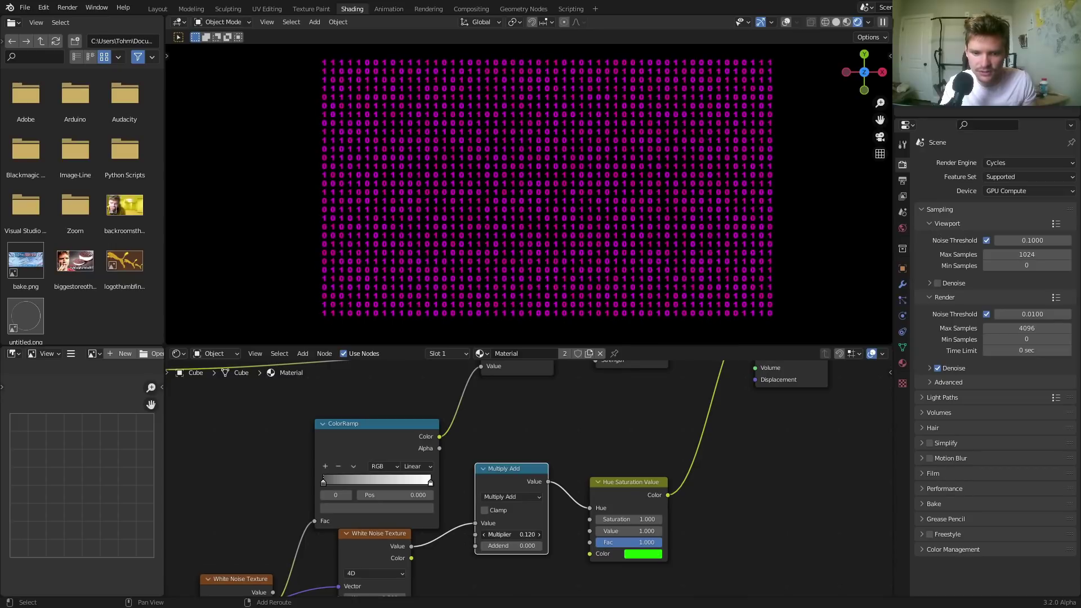
pyautogui.click(519, 535)
pyautogui.write('0')
pyautogui.press('Return')
# - Set the Multiply Add node's Addend to 0.5, keeping its output linked to Hue
pyautogui.moveTo(520, 546); pyautogui.dragTo(522, 547)
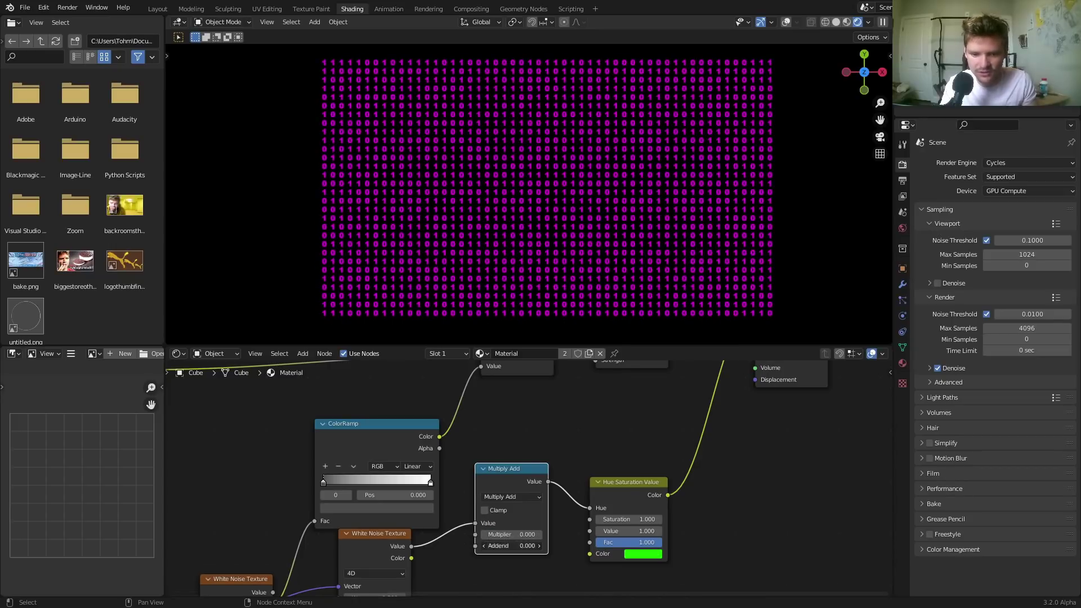
pyautogui.click(520, 545)
pyautogui.write('.5')
pyautogui.press('Return')
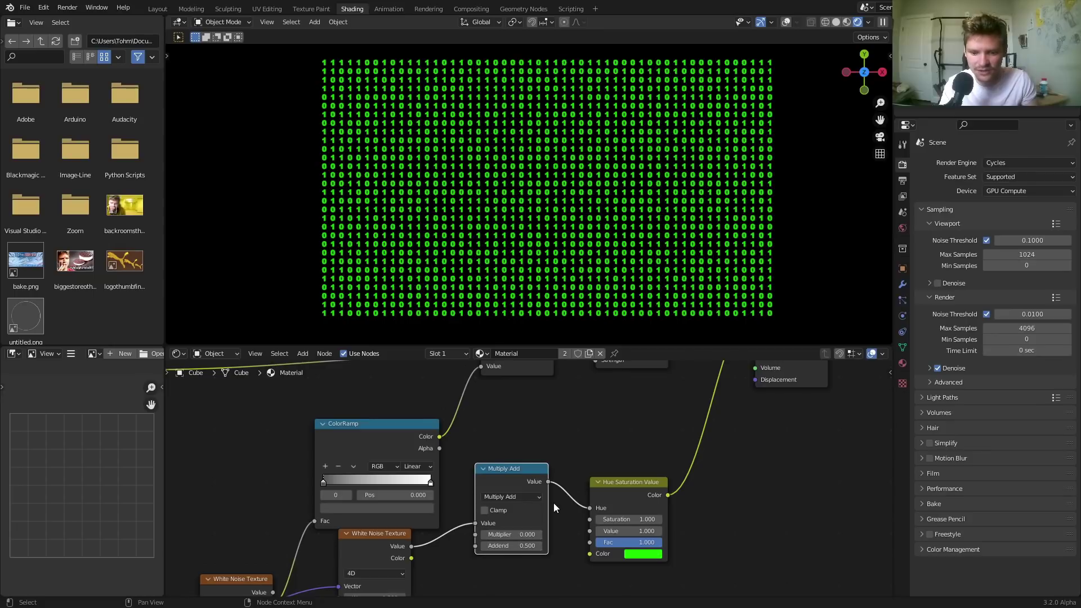
pyautogui.keyDown('ctrl'); pyautogui.moveTo(574, 514); pyautogui.dragTo(581, 489, button='right'); pyautogui.keyUp('ctrl')
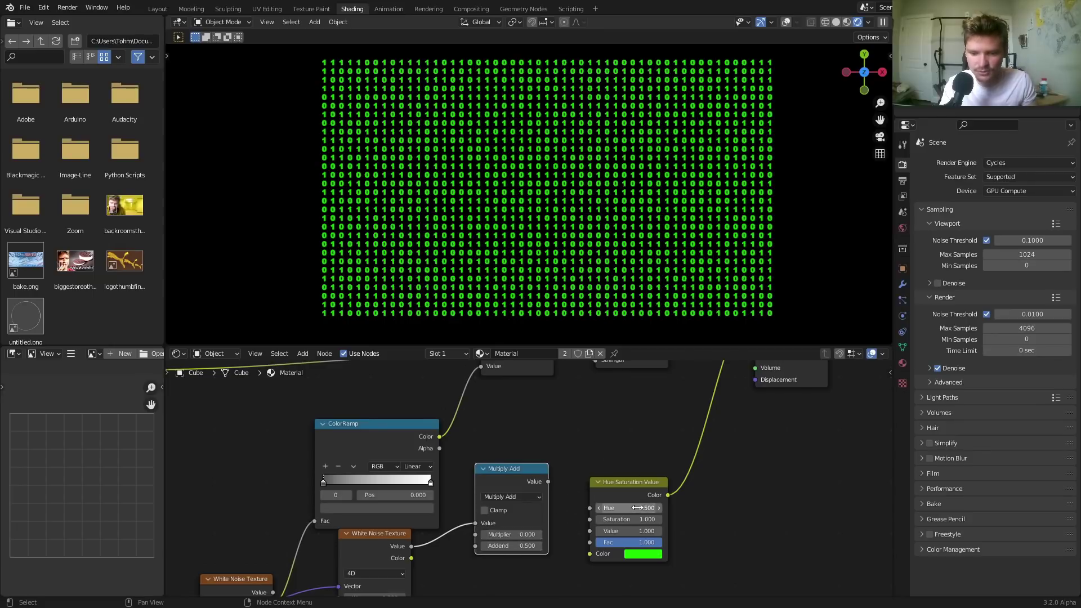
pyautogui.hotkey('ctrl', 'z')
# - Set the Multiply Add node's Multiplier to 0.1 and inspect the digits' hue variation up close
pyautogui.scroll(2, 549, 503)
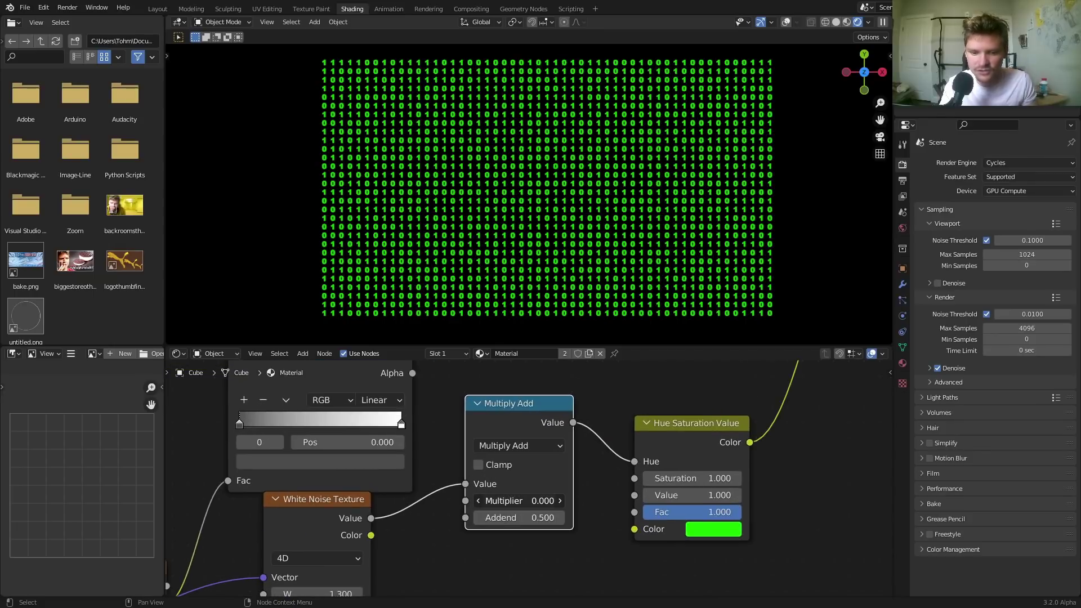
pyautogui.keyDown('ctrl'); pyautogui.moveTo(549, 502); pyautogui.dragTo(557, 502); pyautogui.keyUp('ctrl')
pyautogui.scroll(4, 552, 333)
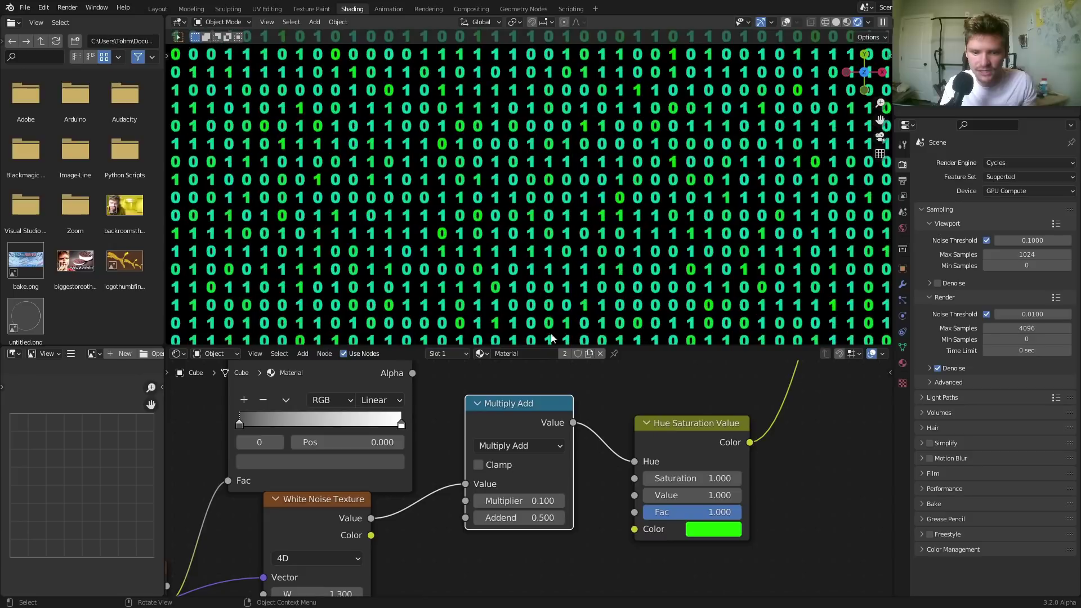
pyautogui.scroll(-2, 559, 276)
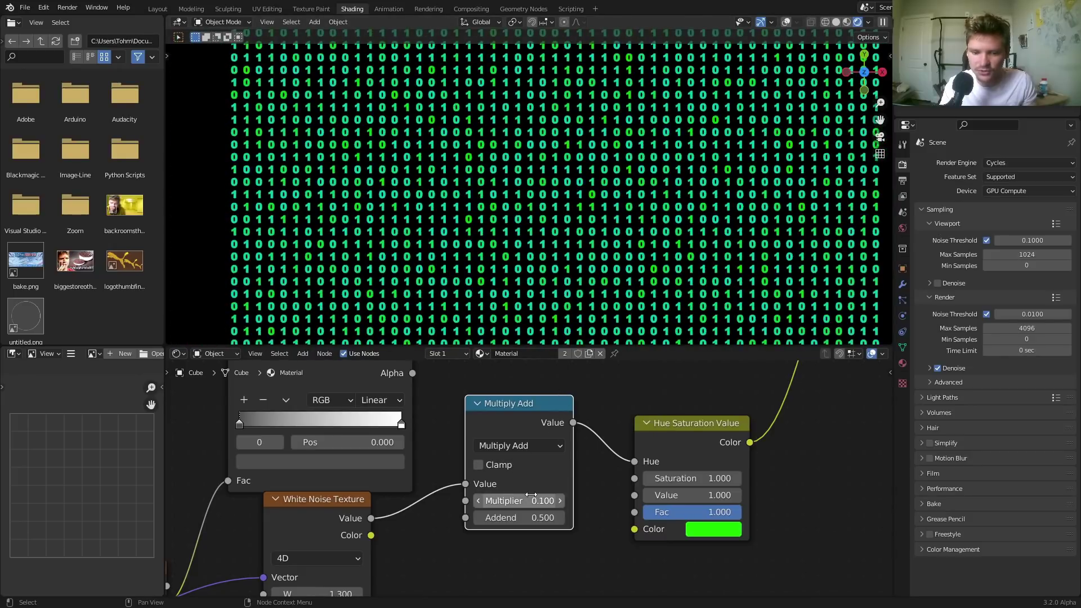
# - Try a different Multiplier on the Multiply Add node, view the whole digit field, and undo the change
pyautogui.moveTo(520, 500); pyautogui.dragTo(587, 500)
pyautogui.scroll(-3, 560, 218)
pyautogui.hotkey('ctrl', 'z')
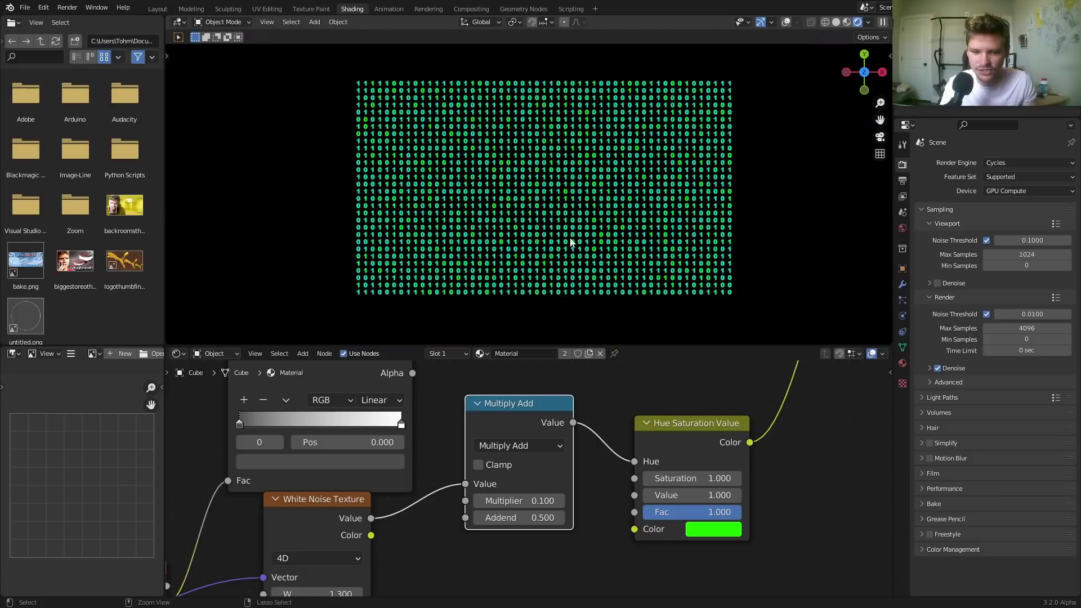
# - Connect the Hue Saturation Value node's Color to the Emission's Color and output the Emission shader to the material
pyautogui.scroll(-4, 648, 465)
pyautogui.moveTo(653, 462); pyautogui.dragTo(617, 565, button='middle')
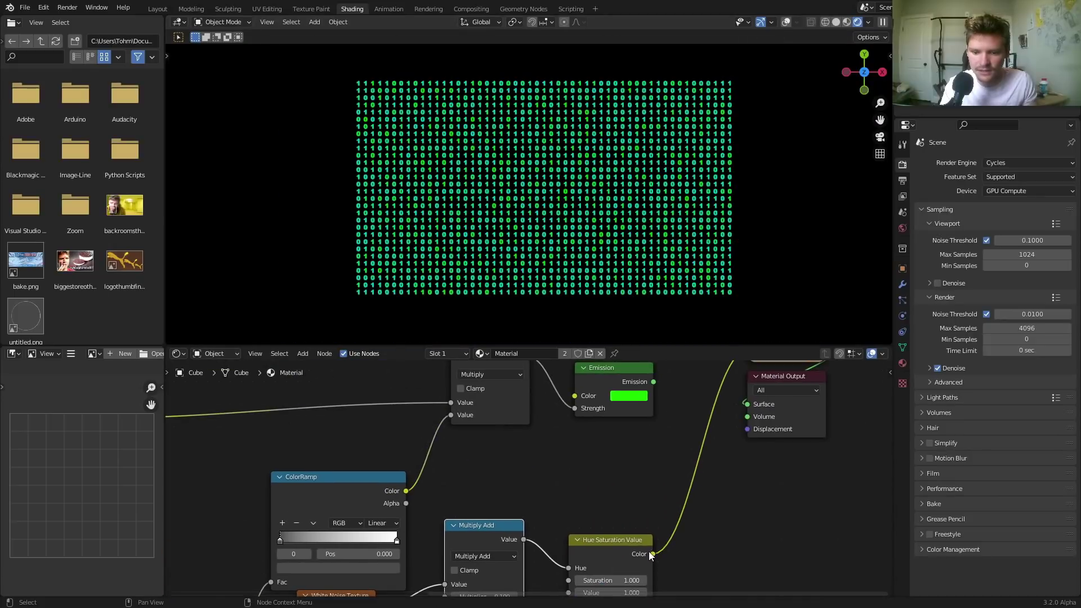
pyautogui.moveTo(652, 554); pyautogui.dragTo(574, 396)
pyautogui.keyDown('ctrl'); pyautogui.keyDown('shift'); pyautogui.click(593, 376); pyautogui.keyUp('shift'); pyautogui.keyUp('ctrl')
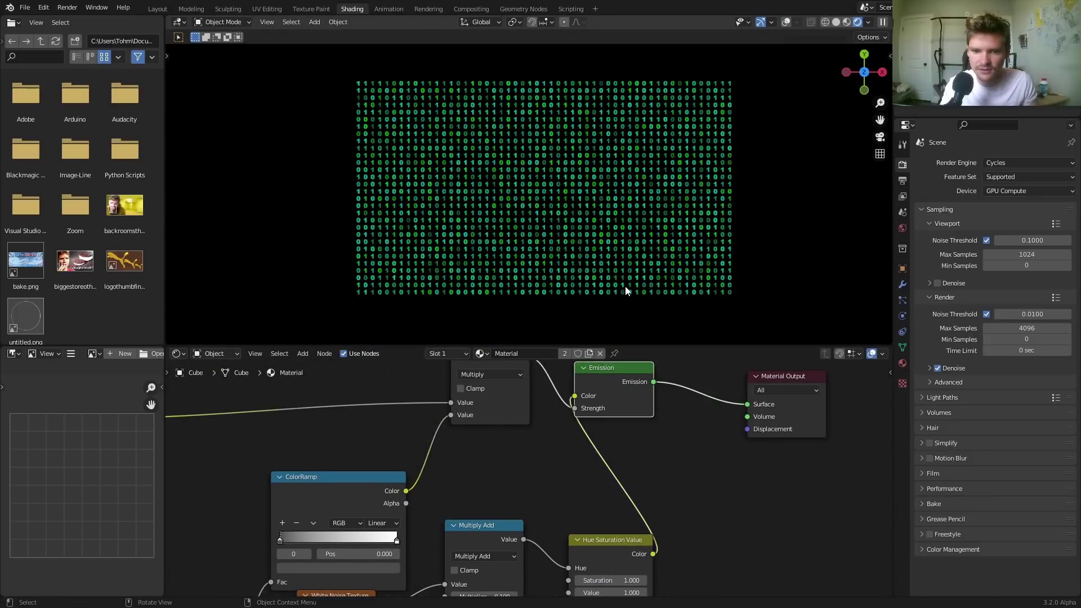
# - Halve the Multiply Add node's Multiplier to 0.05
pyautogui.moveTo(542, 518); pyautogui.dragTo(583, 387, button='middle')
pyautogui.scroll(2, 583, 387)
pyautogui.click(537, 483)
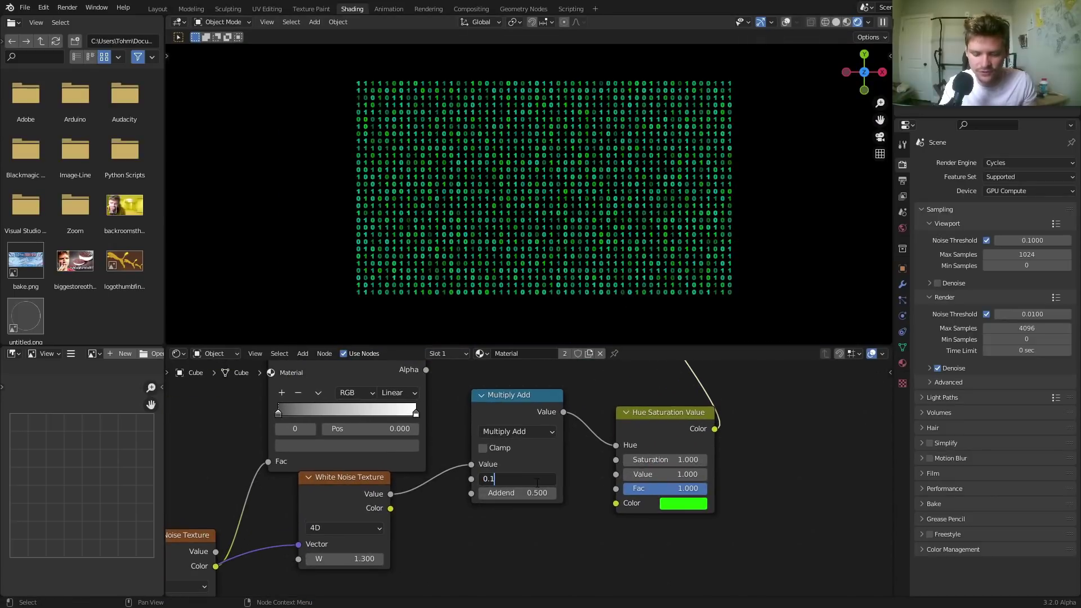
pyautogui.write('/2')
pyautogui.press('Return')
# - Play back the animation to examine the digits' flickering brightness and hue, stop it, and switch to the Geometry Nodes workspace
pyautogui.press('space')
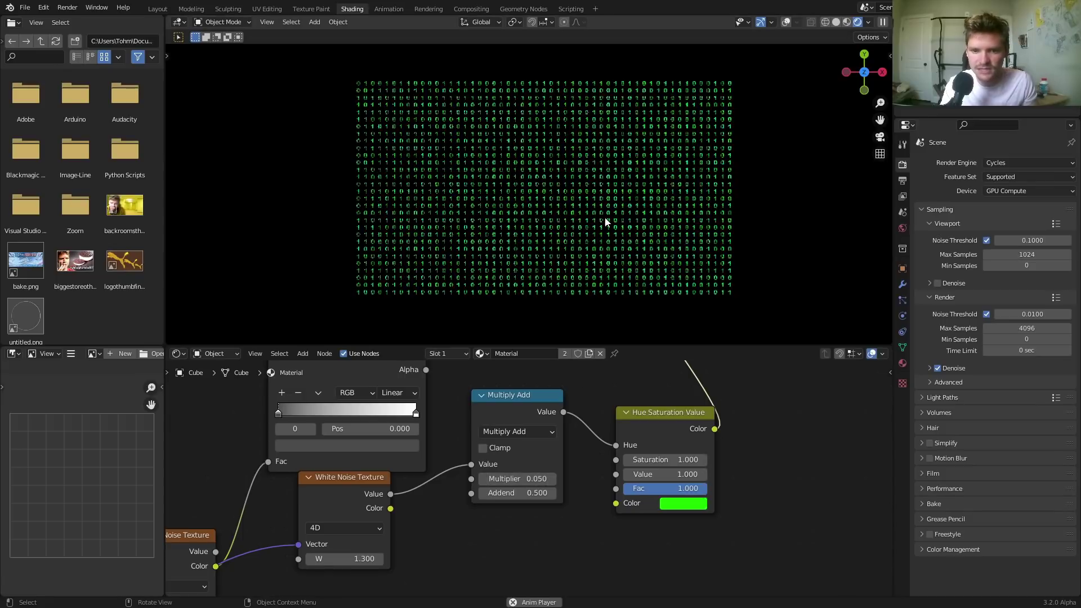
pyautogui.scroll(1, 606, 223)
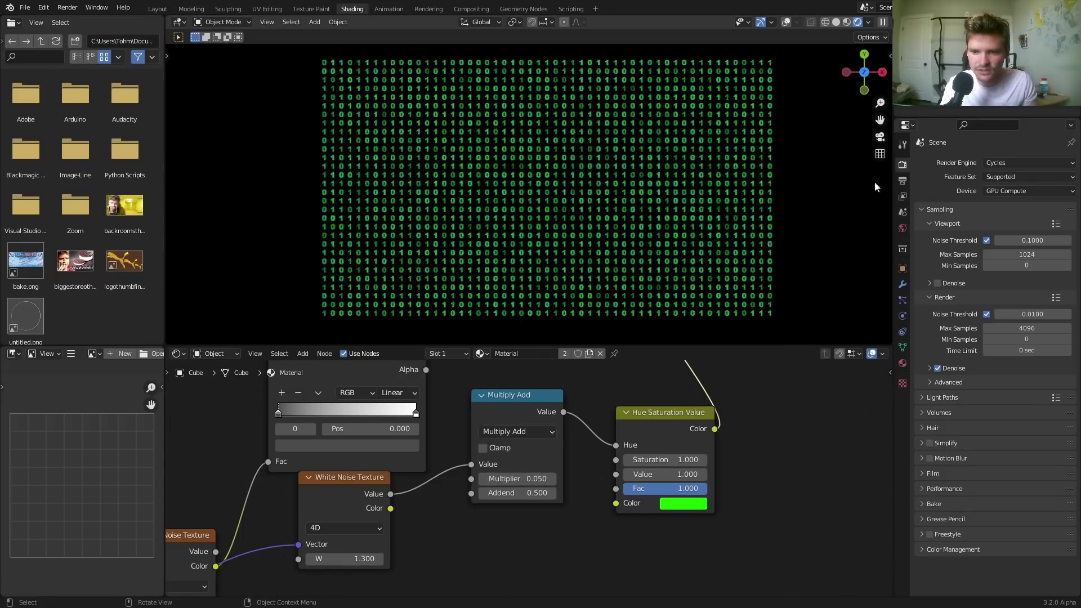
pyautogui.press('space')
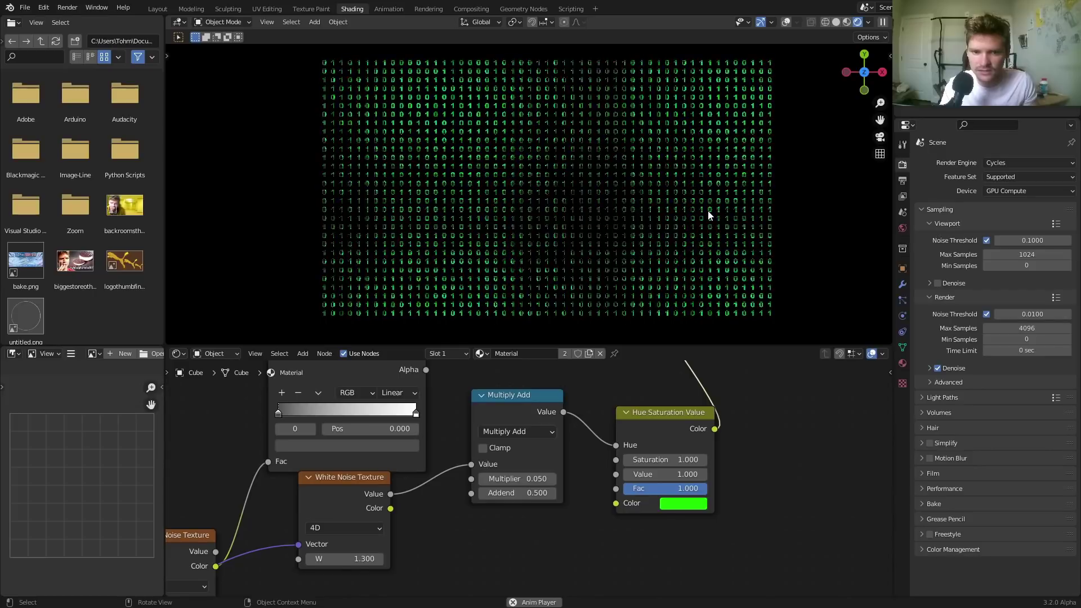
pyautogui.press('space')
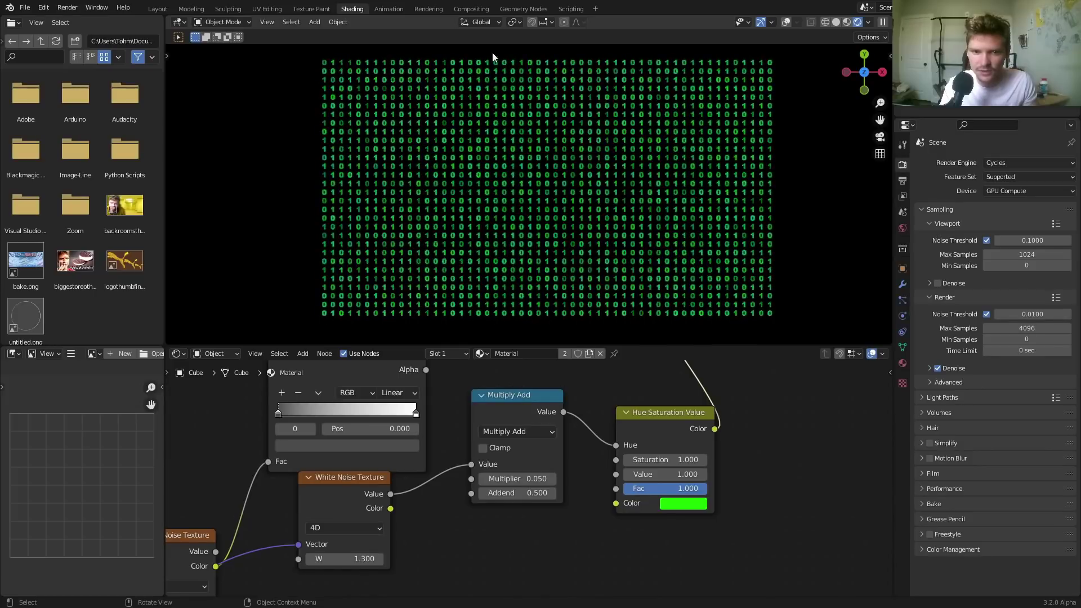
pyautogui.click(517, 10)
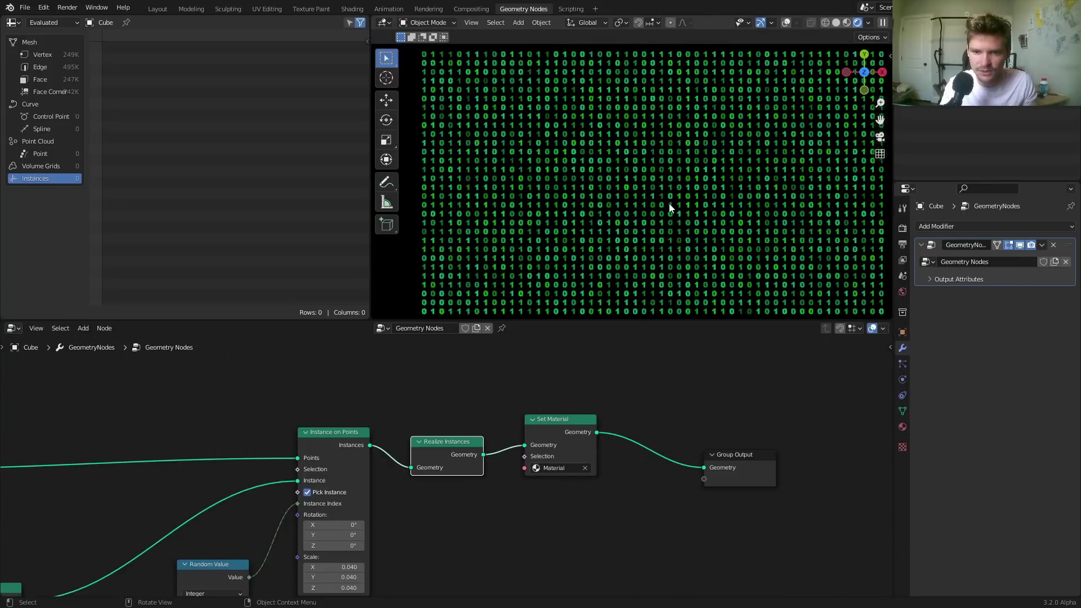
# - Play back the digit animation in solid shading and again in rendered shading, examining the flicker across the whole field
pyautogui.click(837, 22)
pyautogui.press('space')
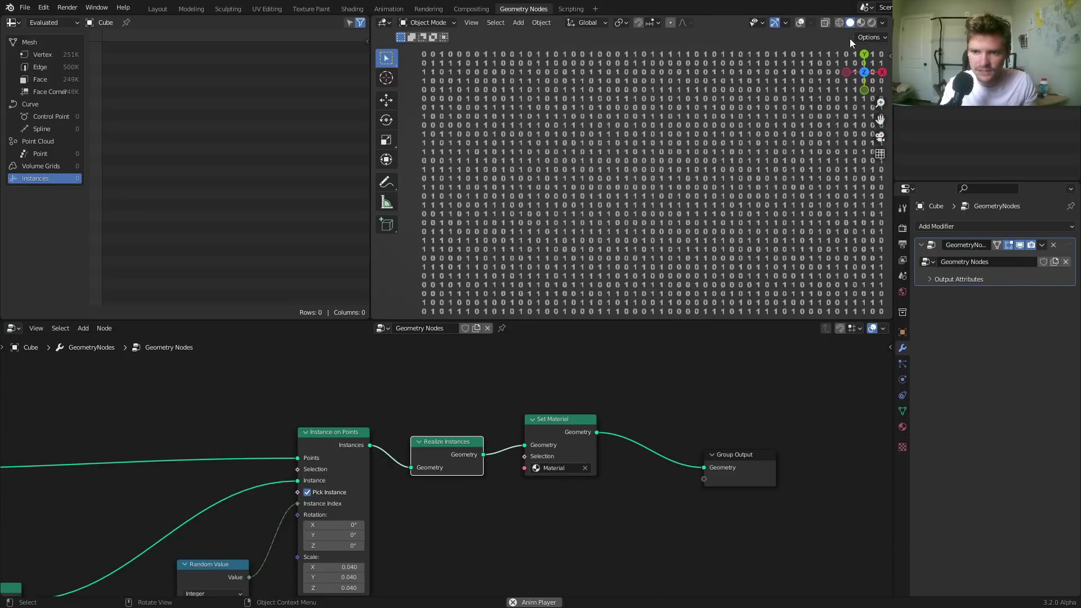
pyautogui.press('space')
pyautogui.click(871, 22)
pyautogui.press('space')
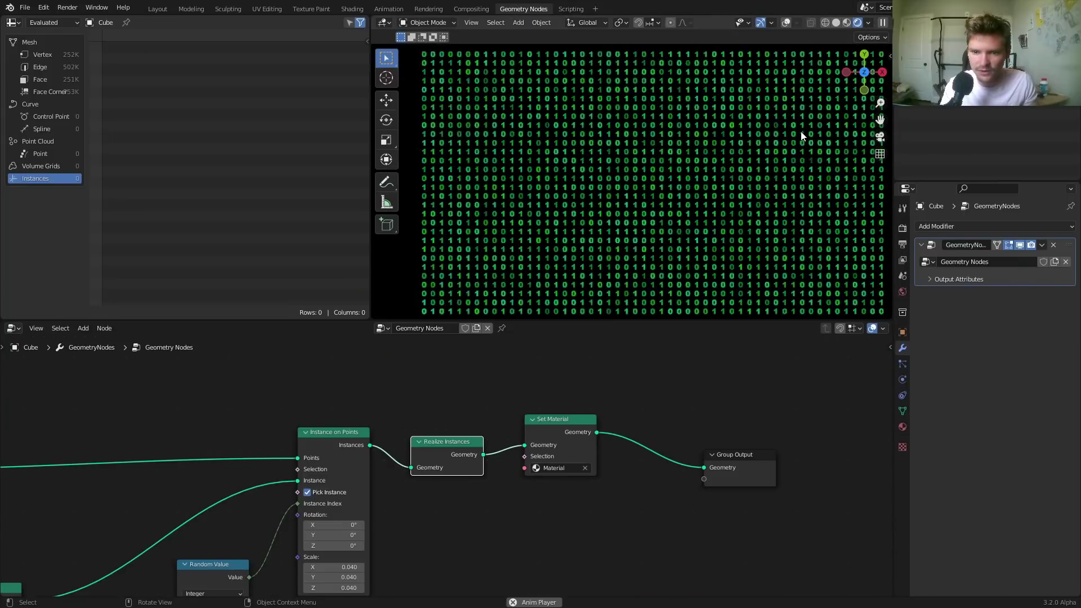
pyautogui.scroll(-2, 765, 181)
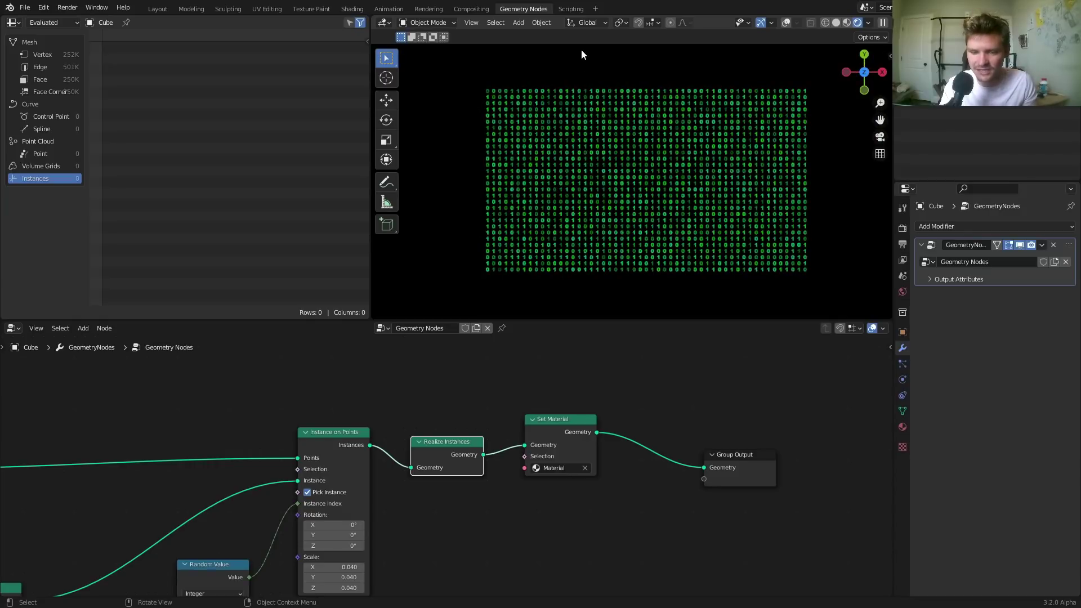
# - Turn off the window's fullscreen mode, switch to OBS, and activate the bigcam scene
pyautogui.press('q')
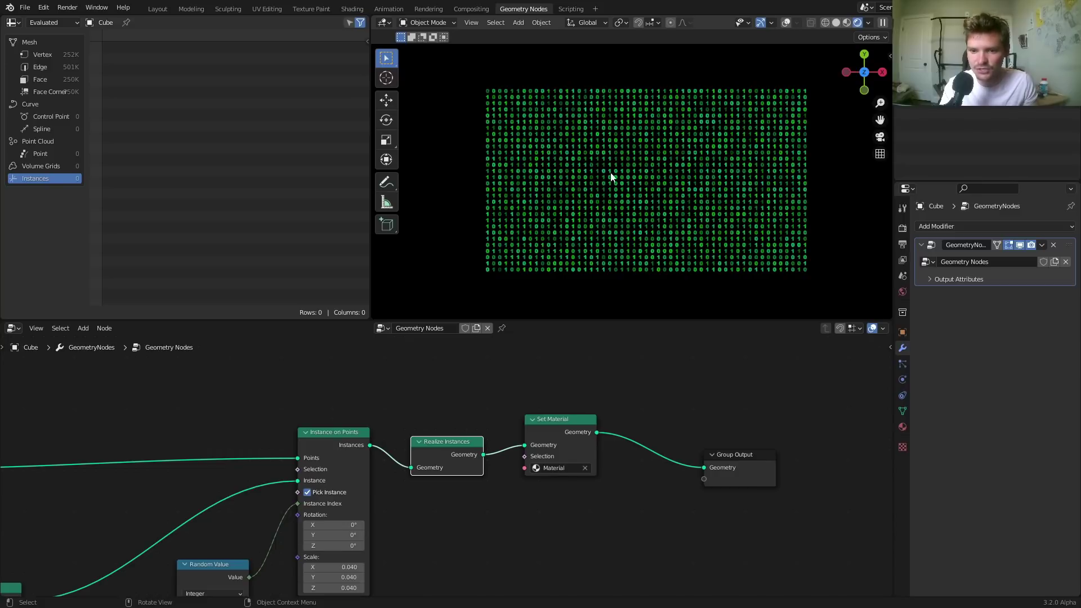
pyautogui.press('q')
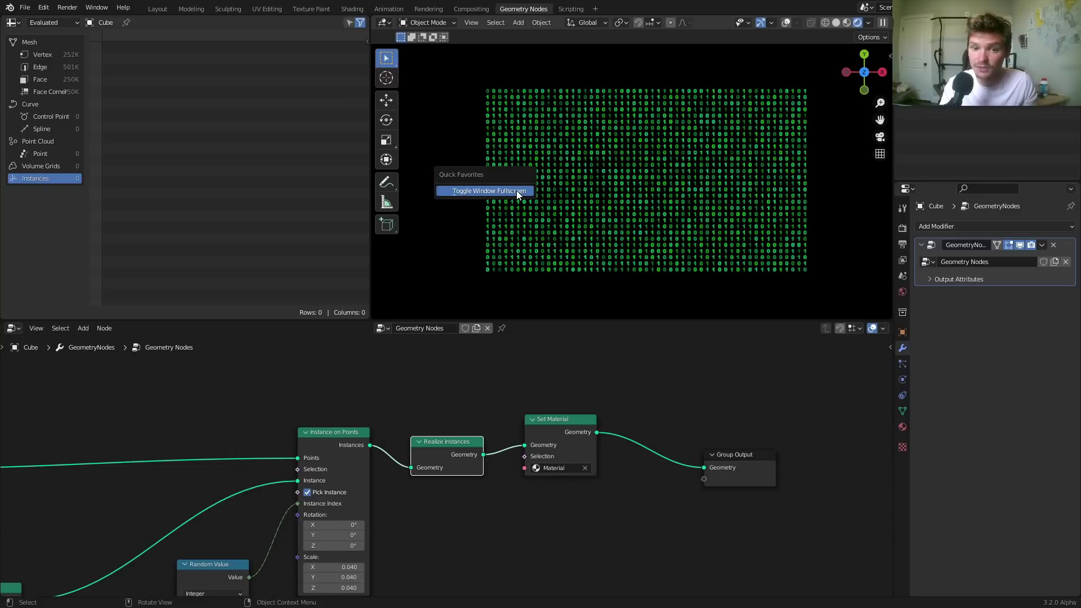
pyautogui.click(516, 190)
pyautogui.click(401, 597)
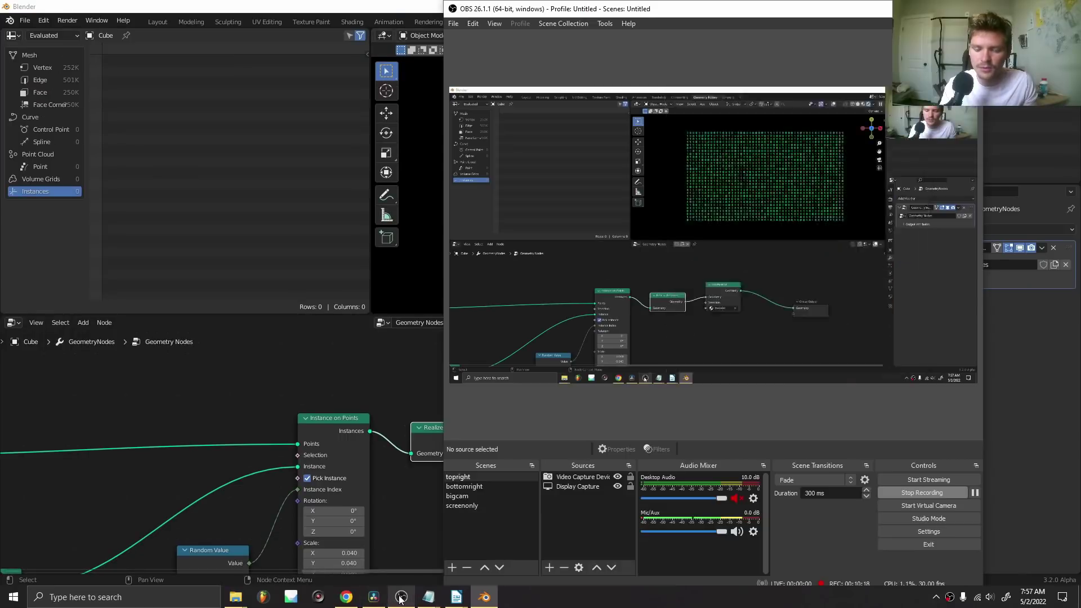
pyautogui.click(458, 496)
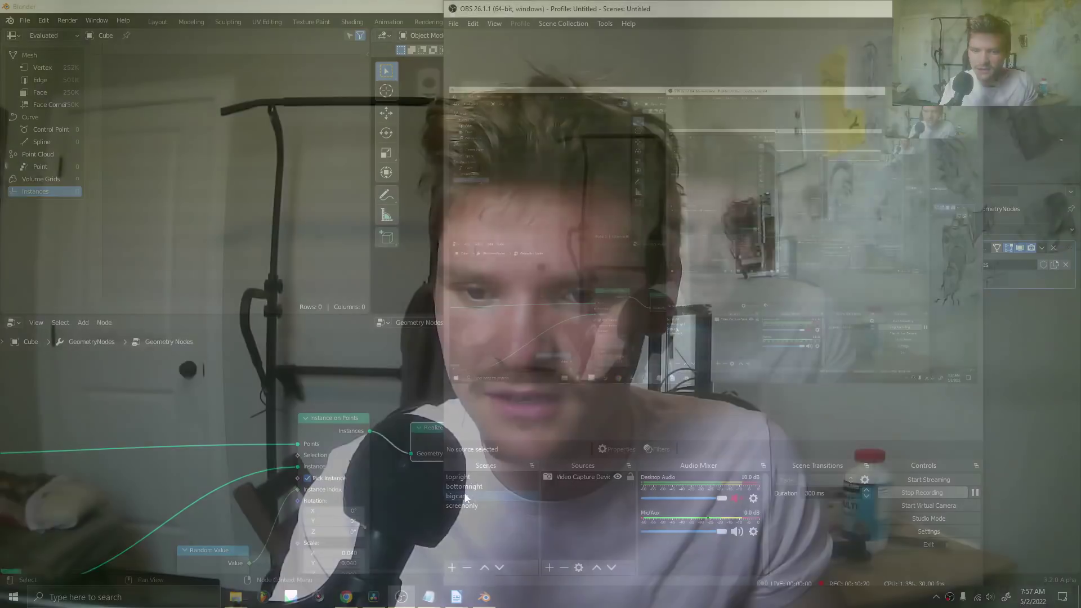